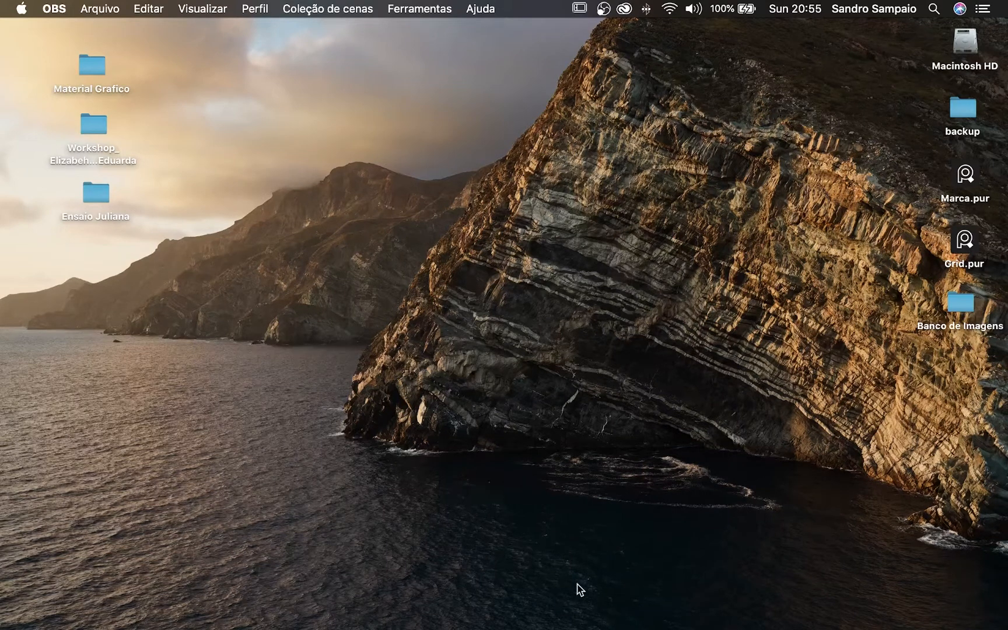
# - Launch Lightroom Classic and create a new catalog named Organzar in the Pictures folder
pyautogui.moveTo(540, 614)
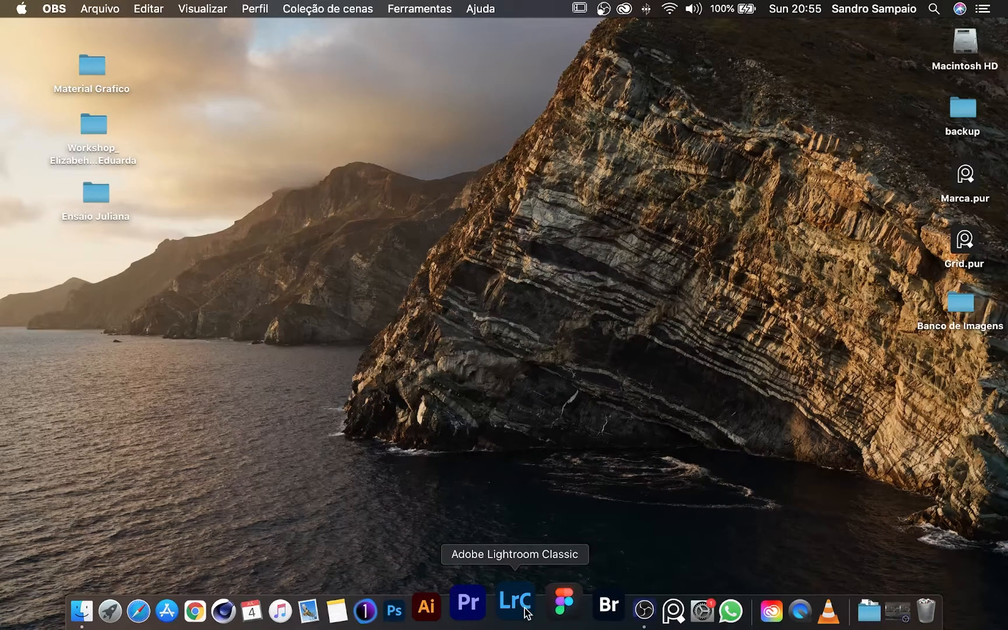
pyautogui.click(520, 609)
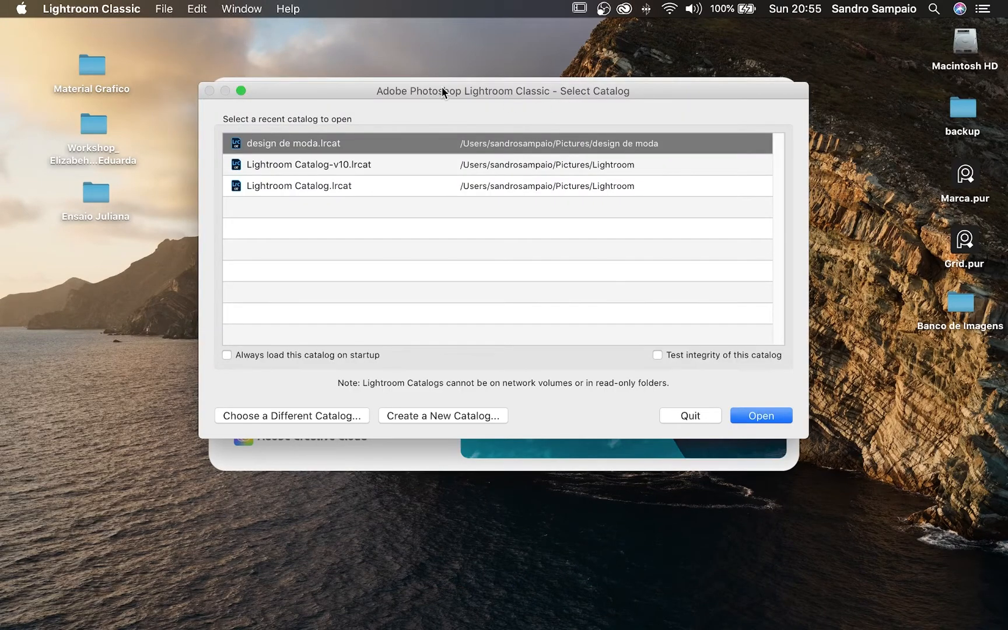
pyautogui.moveTo(442, 91); pyautogui.dragTo(451, 114)
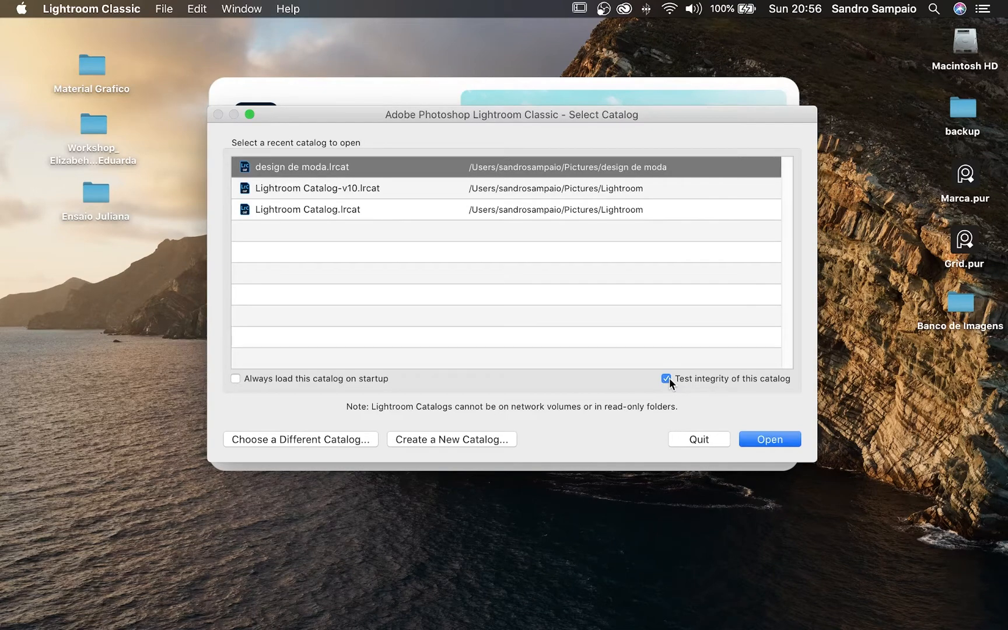
pyautogui.click(459, 442)
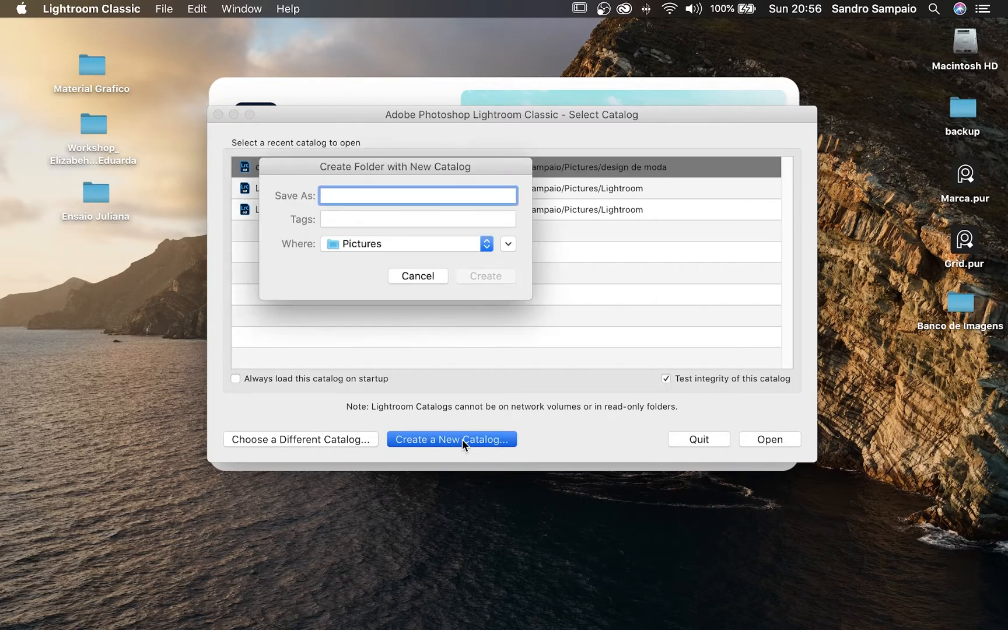
pyautogui.write('Organza')
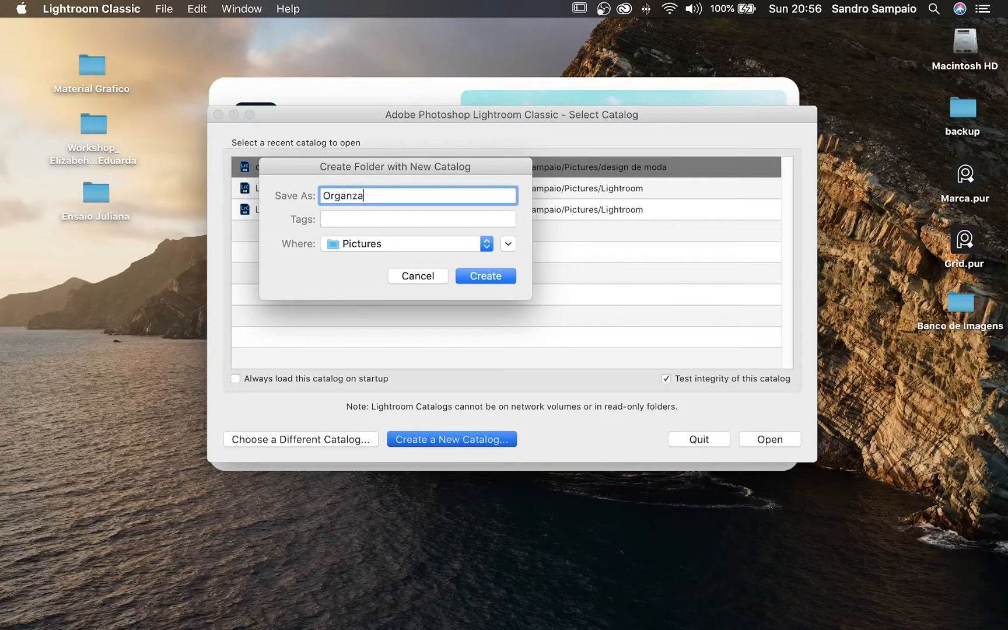
pyautogui.write('r')
pyautogui.click(485, 276)
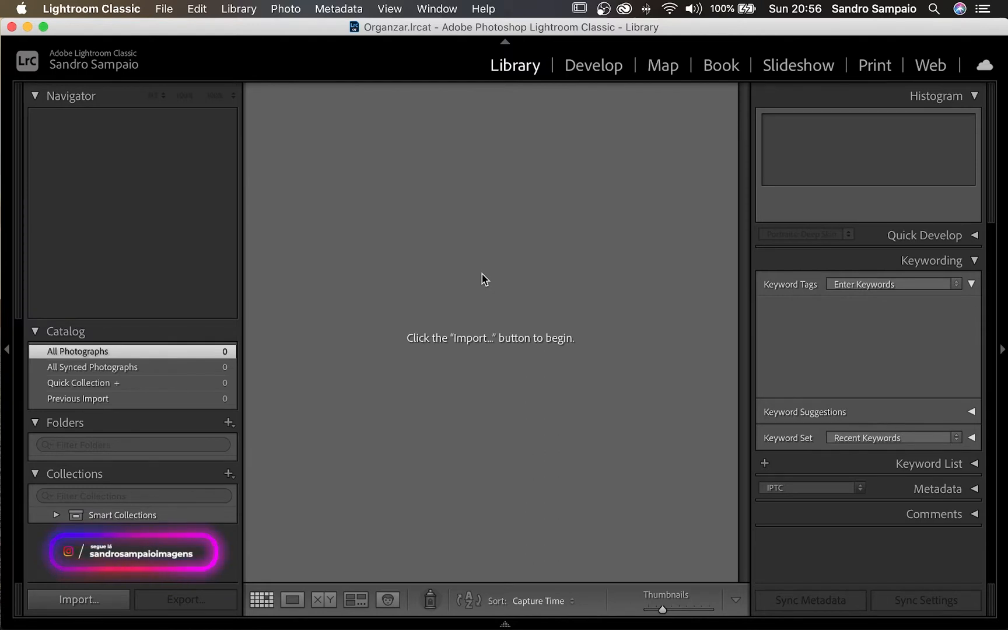
# - Choose the Desktop Workshop folder (52 photos) as import source, keeping the mode on Copy
pyautogui.click(78, 599)
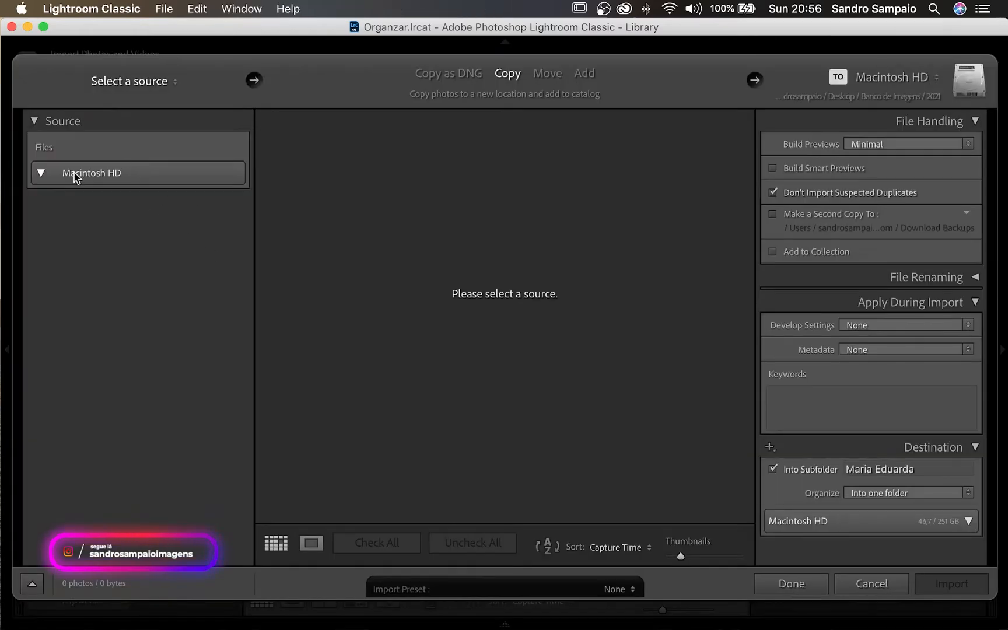
pyautogui.click(104, 309)
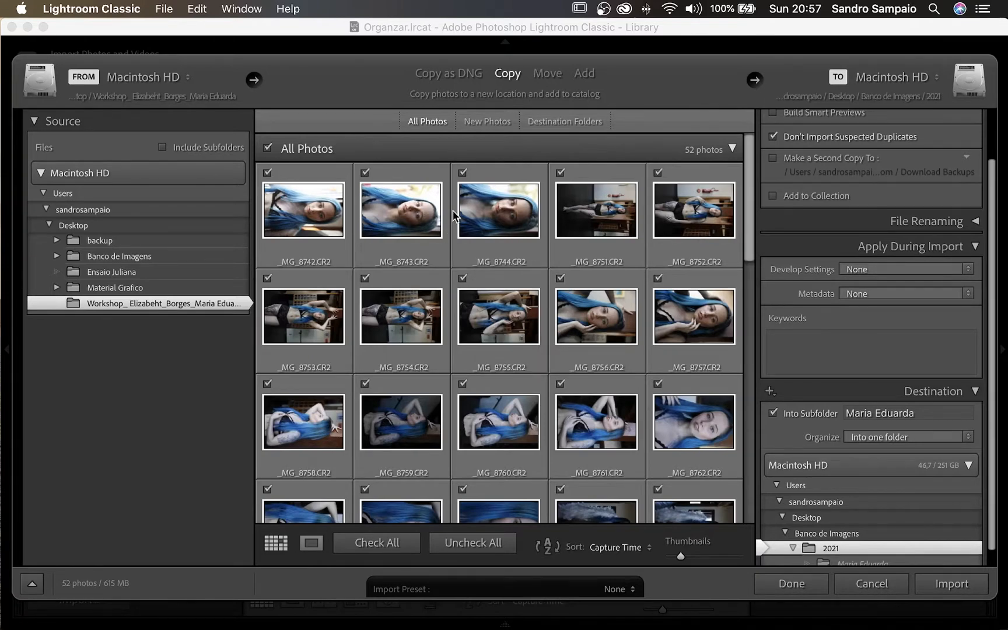
pyautogui.click(583, 73)
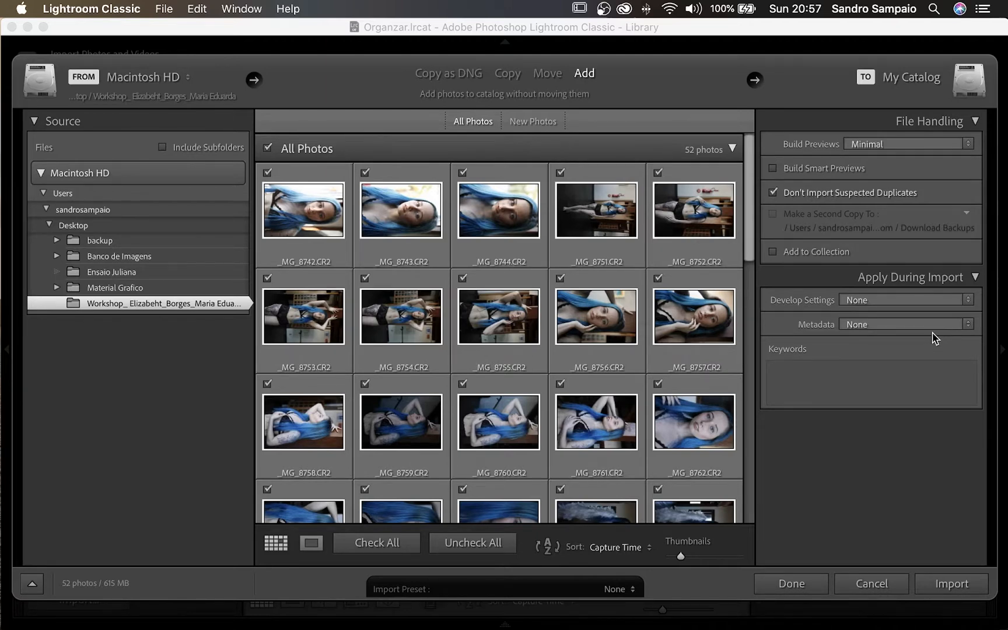
pyautogui.click(507, 74)
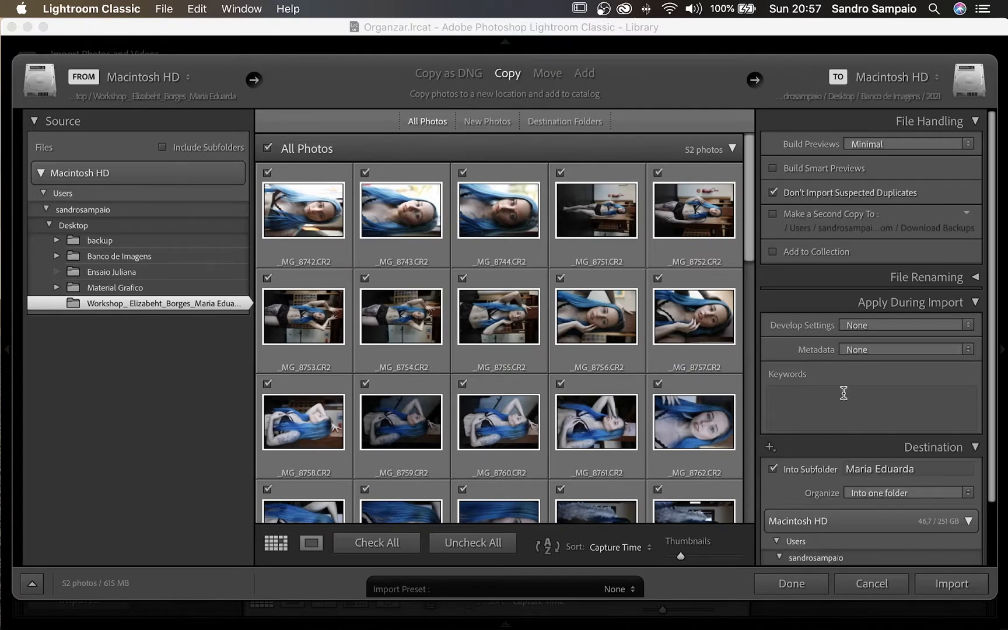
pyautogui.click(584, 74)
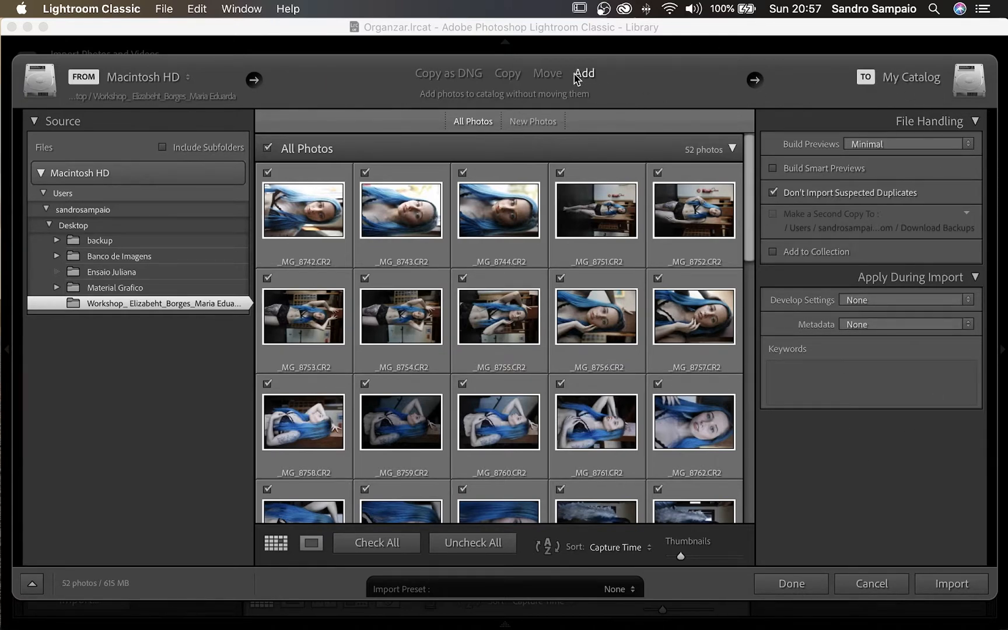
pyautogui.click(502, 81)
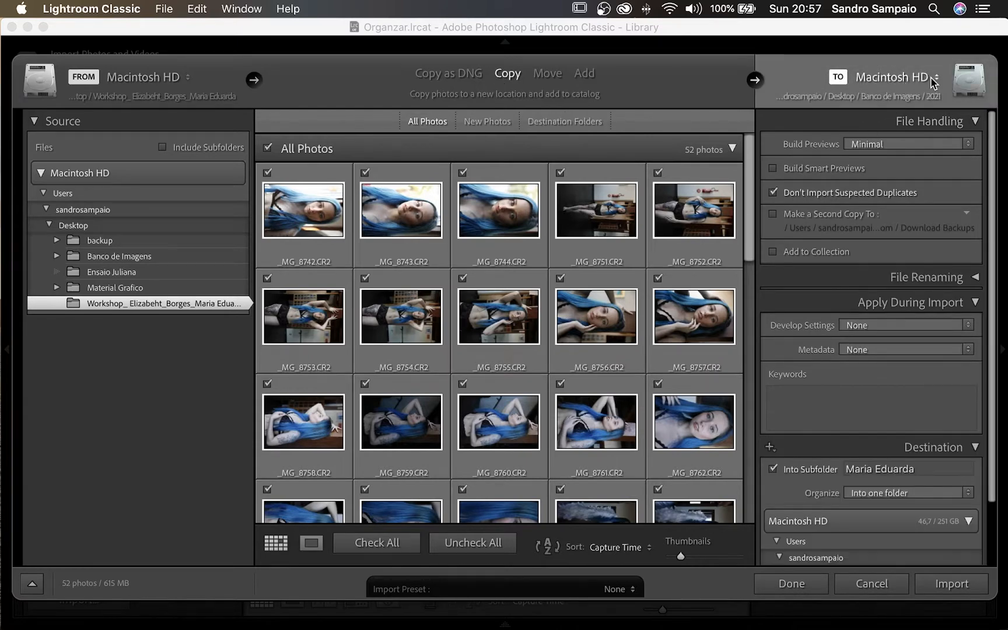
# - Set the import destination to Desktop > Banco de Imagens > 2021
pyautogui.click(910, 80)
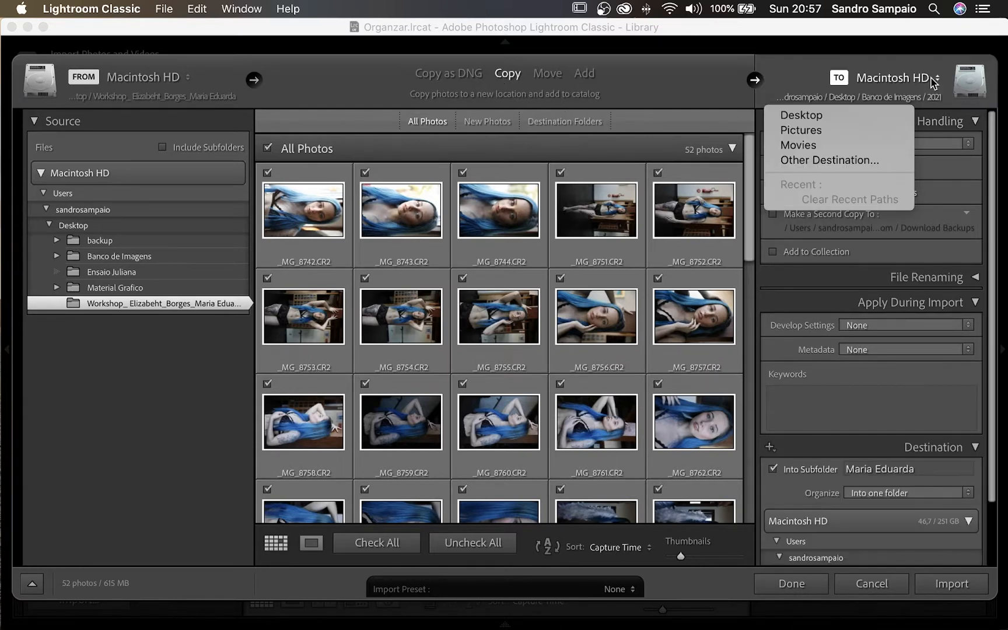
pyautogui.click(818, 160)
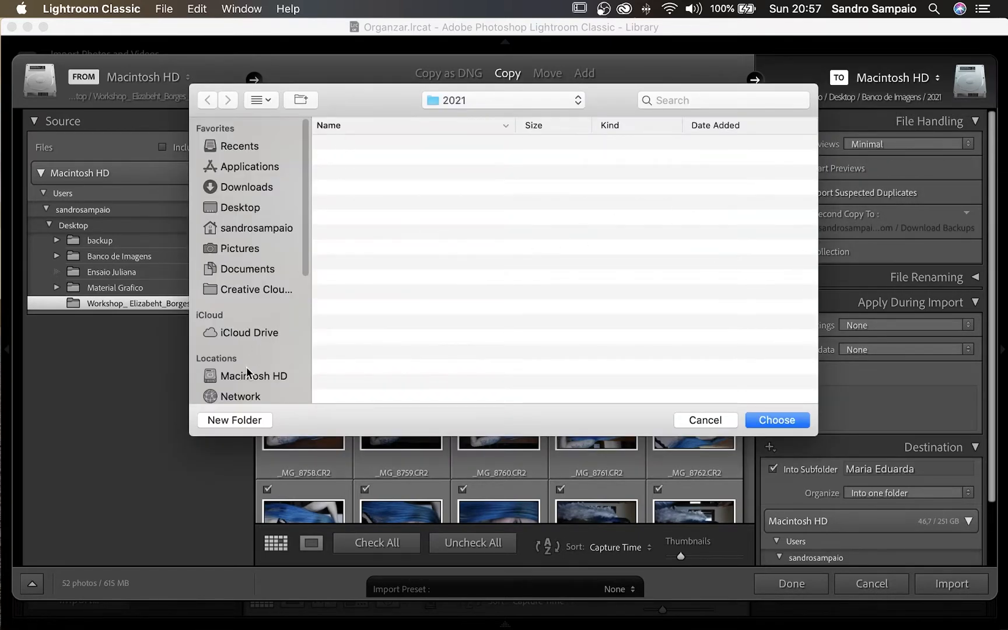
pyautogui.click(244, 207)
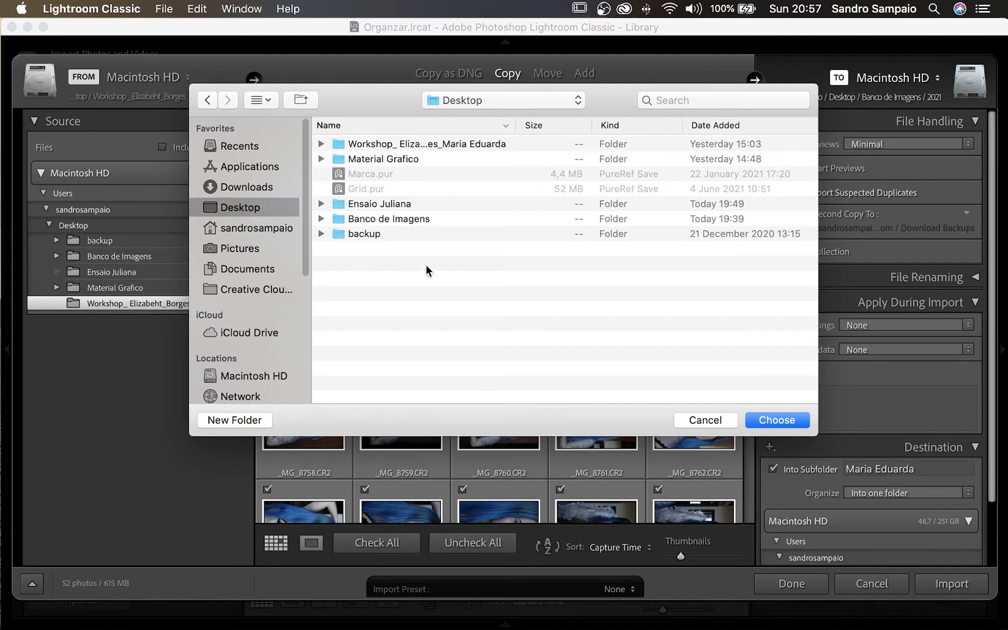
pyautogui.doubleClick(393, 221)
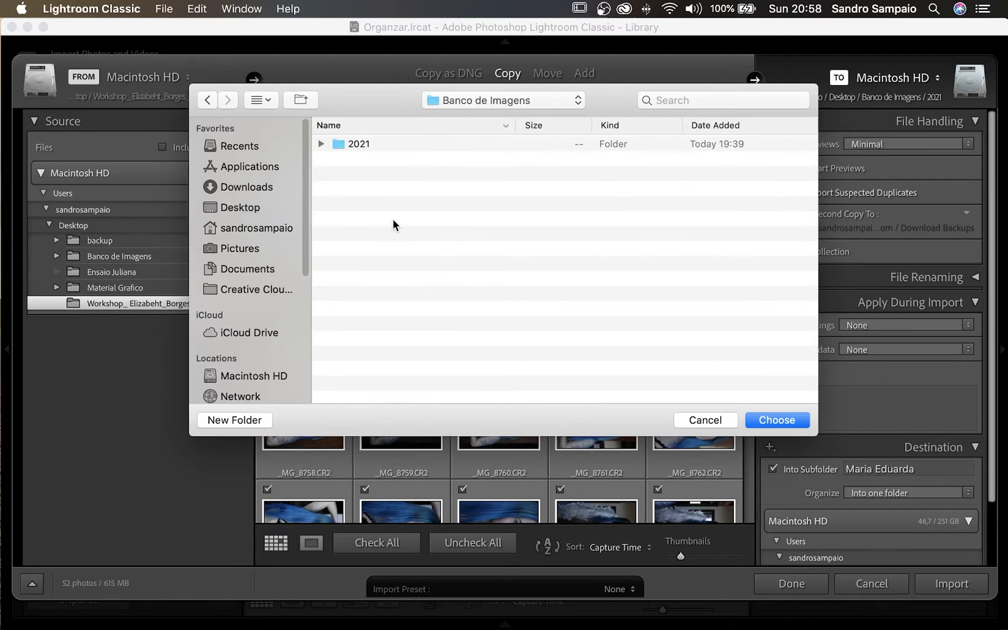
pyautogui.doubleClick(358, 144)
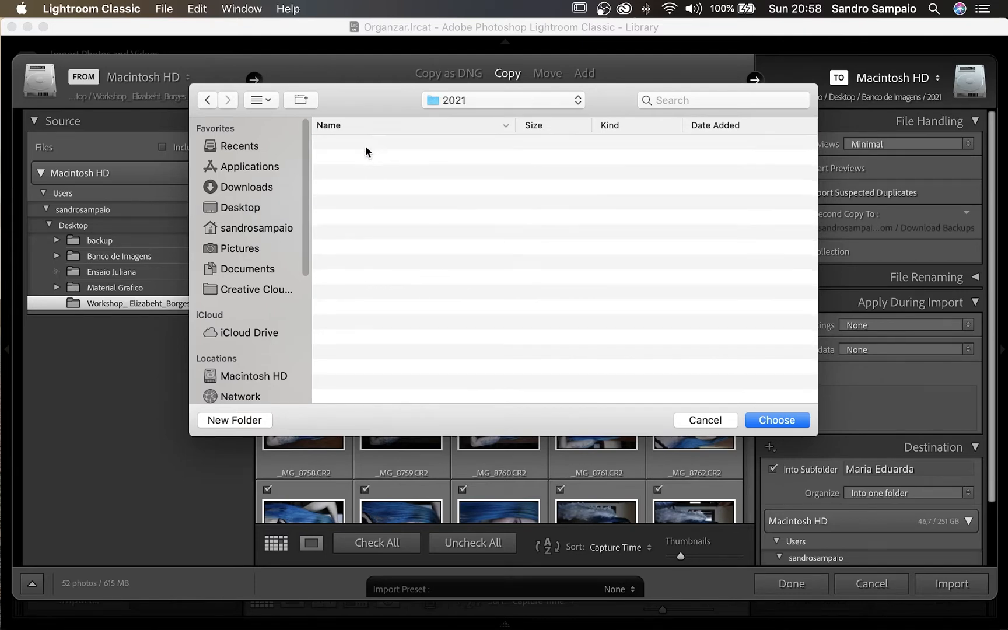
pyautogui.click(777, 419)
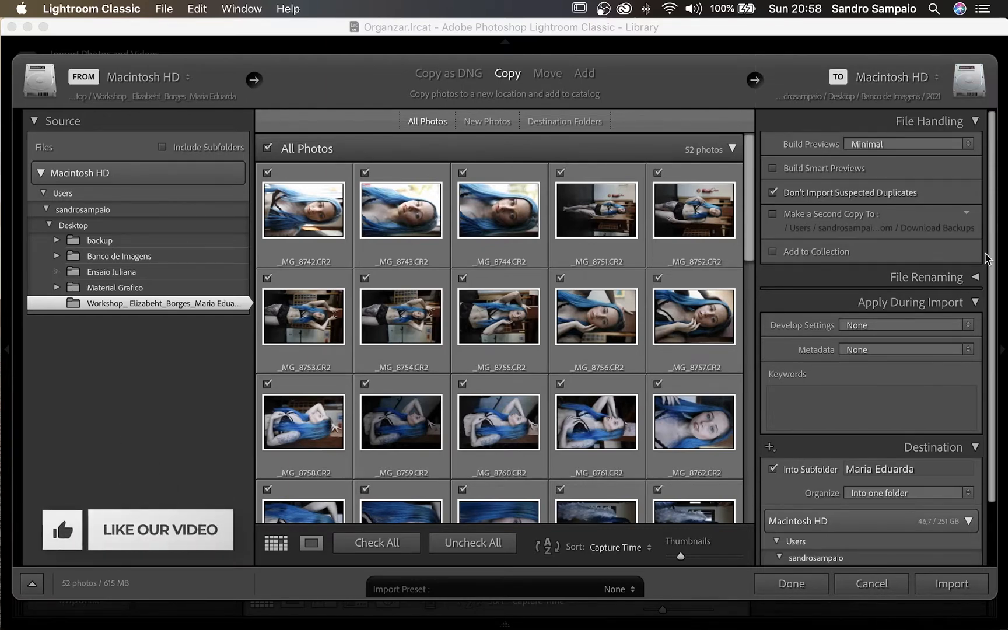
pyautogui.scroll(-3, 987, 245)
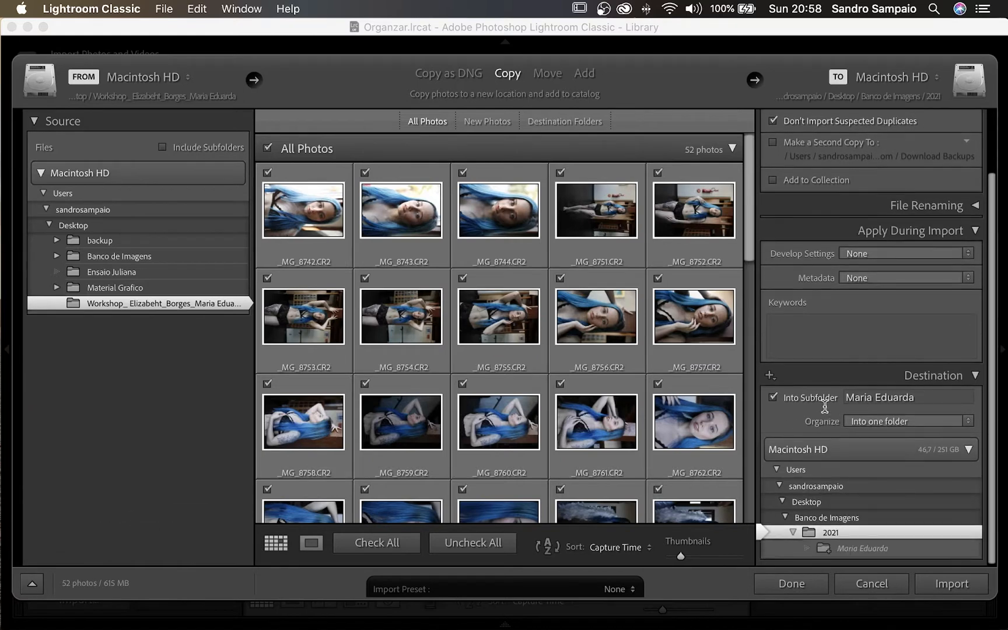
pyautogui.click(773, 397)
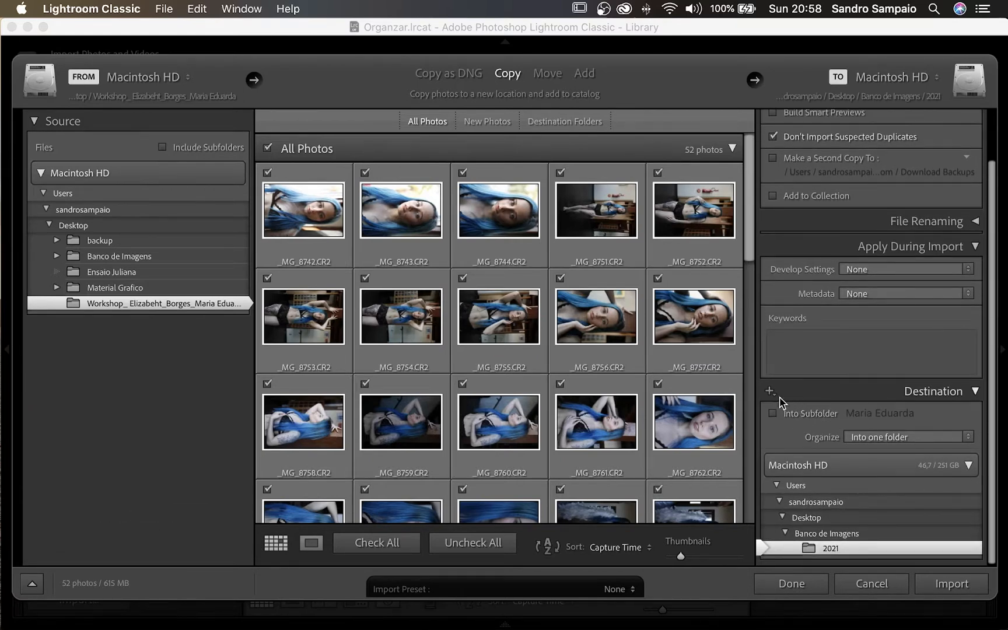
pyautogui.click(787, 414)
pyautogui.click(924, 413)
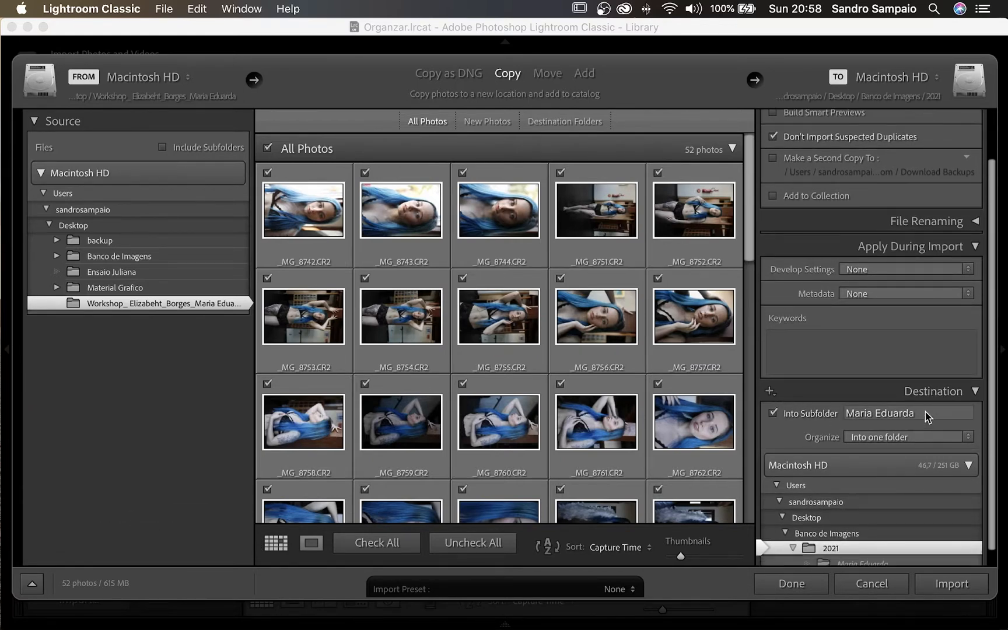
pyautogui.click(929, 410)
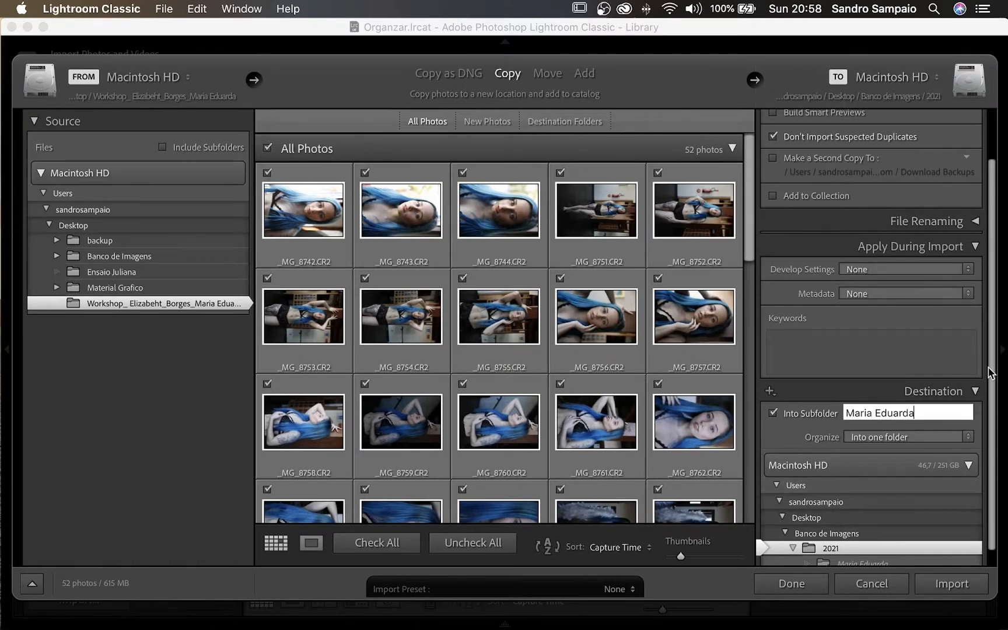
pyautogui.scroll(-1, 994, 434)
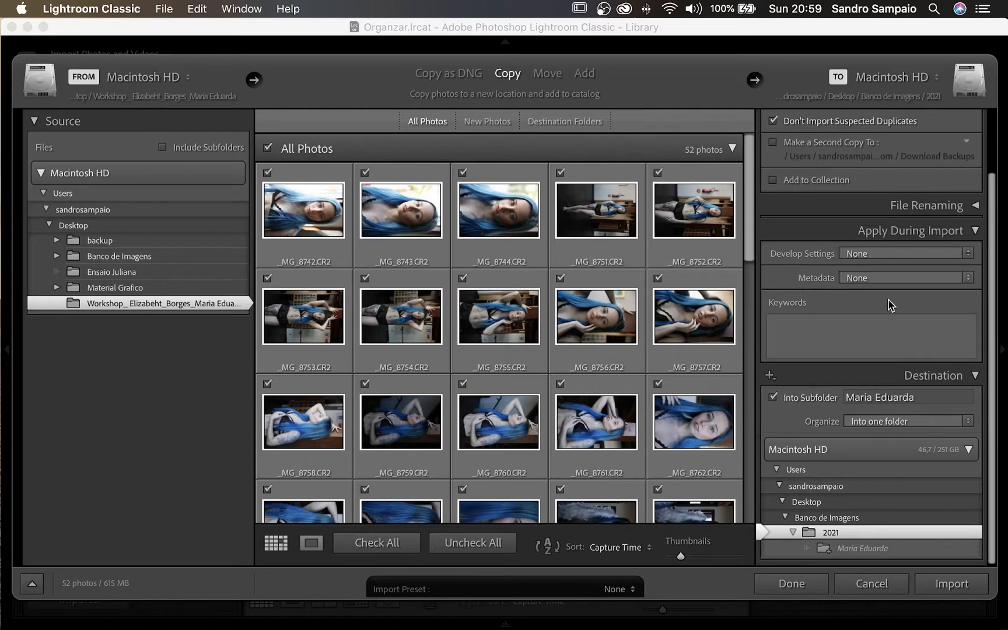
# - Start a new metadata preset from the import panel, then discard it
pyautogui.click(961, 281)
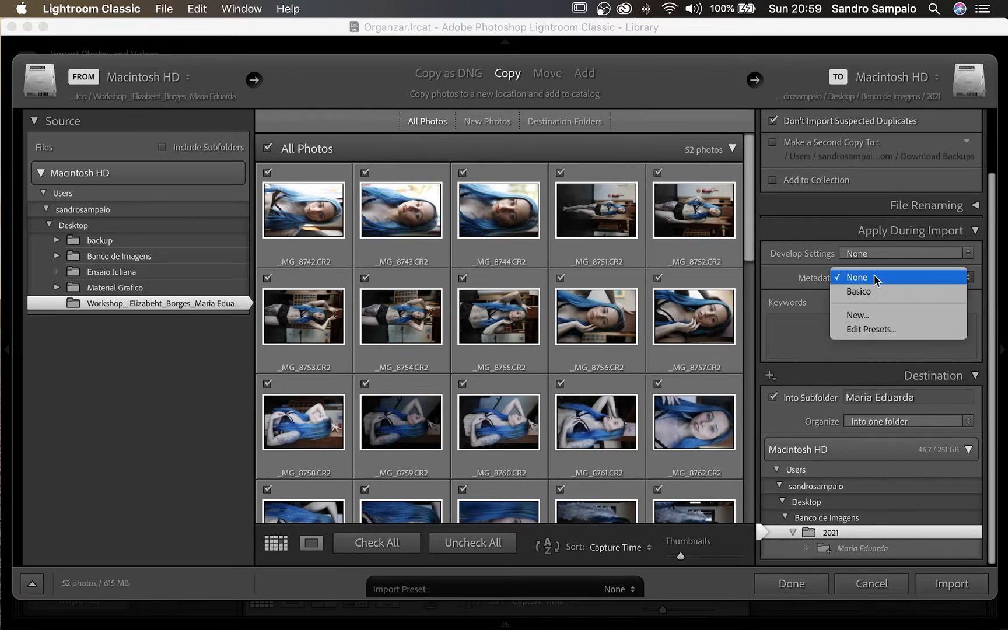
pyautogui.click(863, 317)
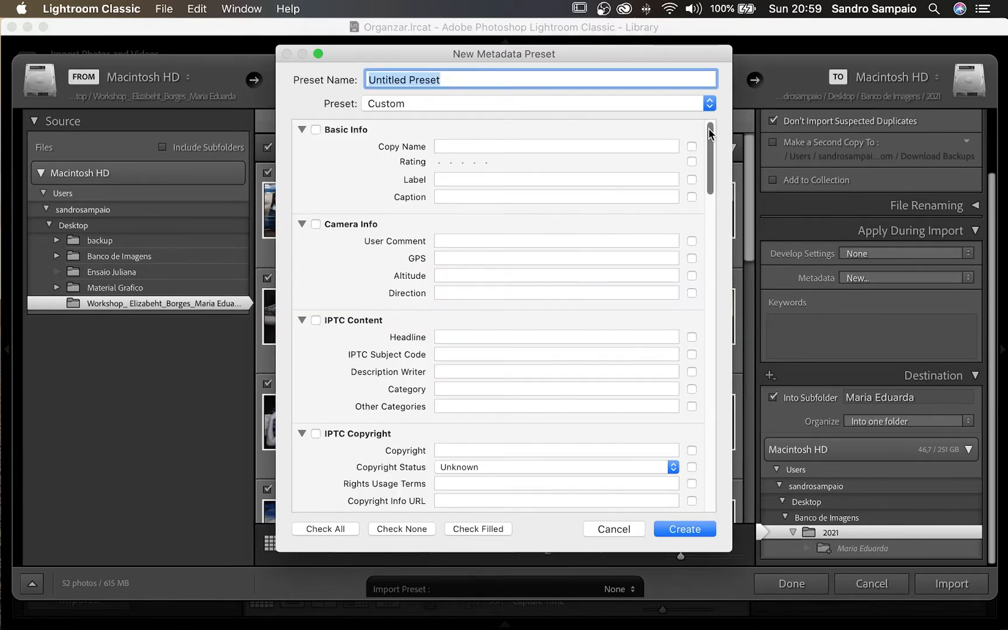
pyautogui.scroll(-10, 462, 228)
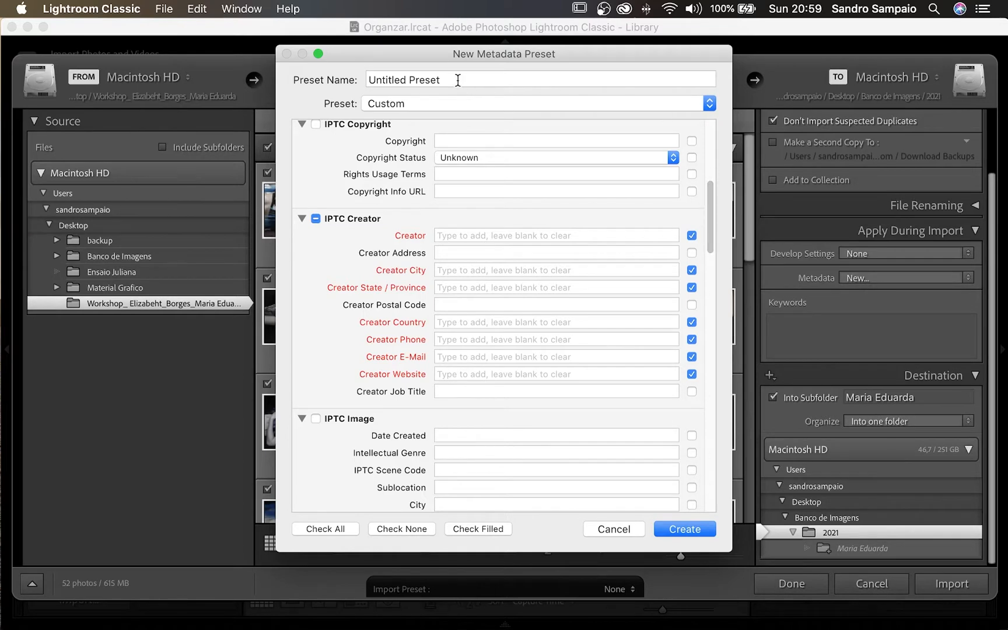
pyautogui.click(614, 529)
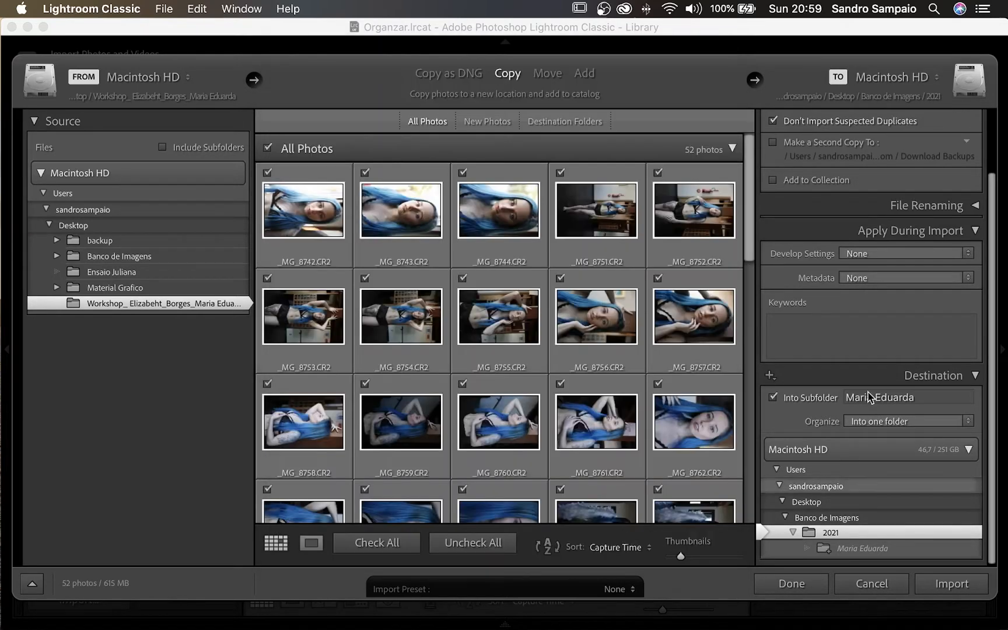
# - Try the Basico metadata preset, set Metadata back to None, and start the import
pyautogui.click(869, 278)
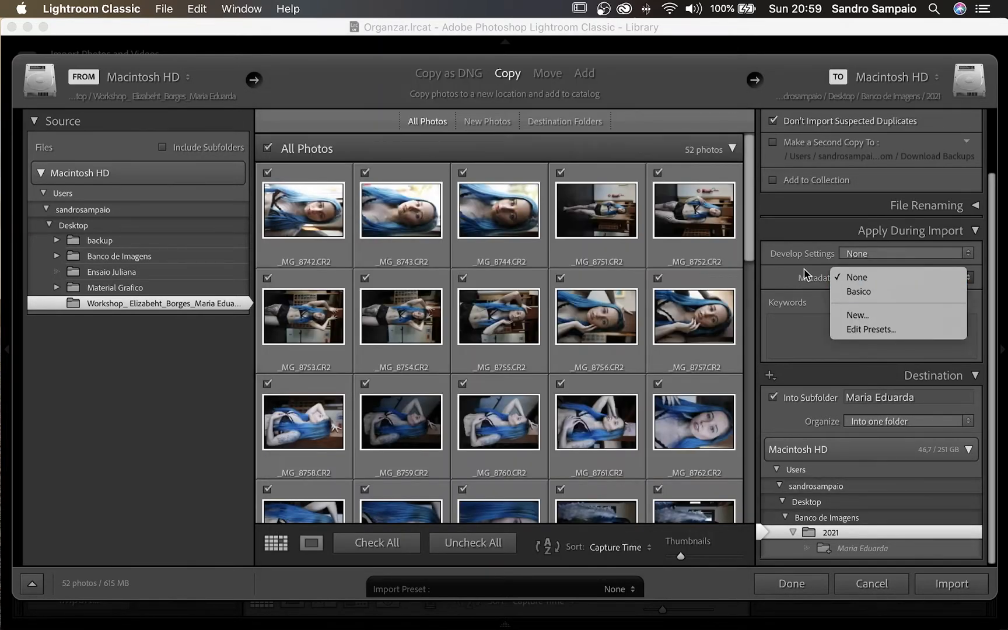
pyautogui.click(806, 275)
pyautogui.click(856, 278)
pyautogui.click(857, 291)
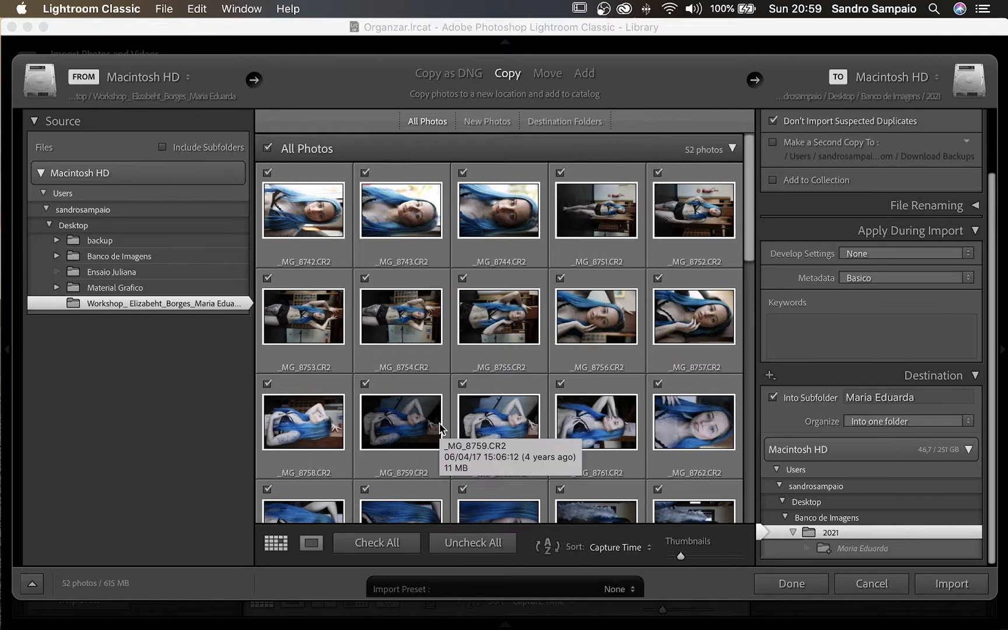
pyautogui.click(927, 280)
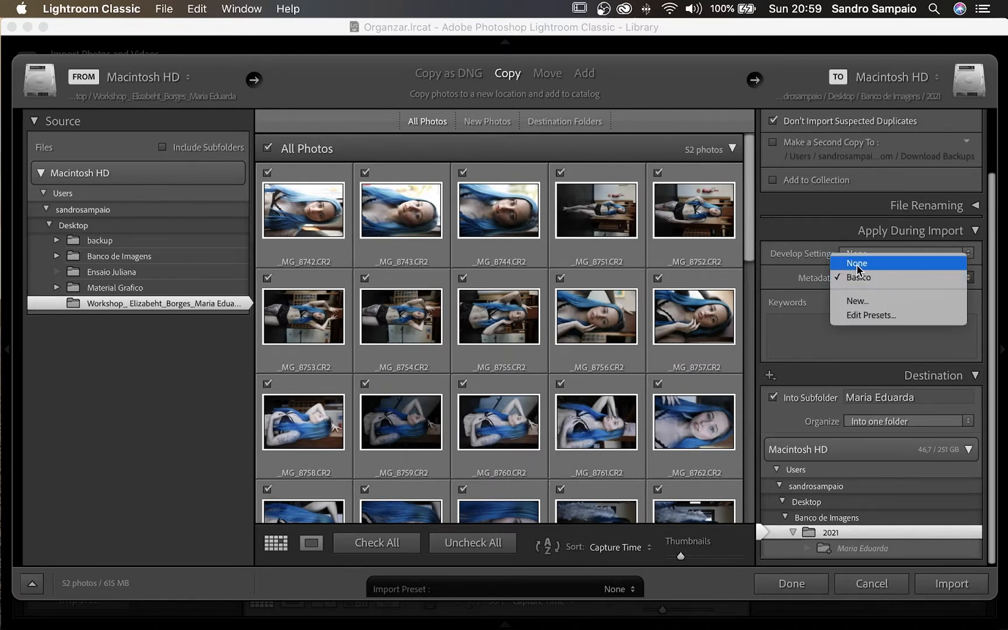
pyautogui.click(855, 265)
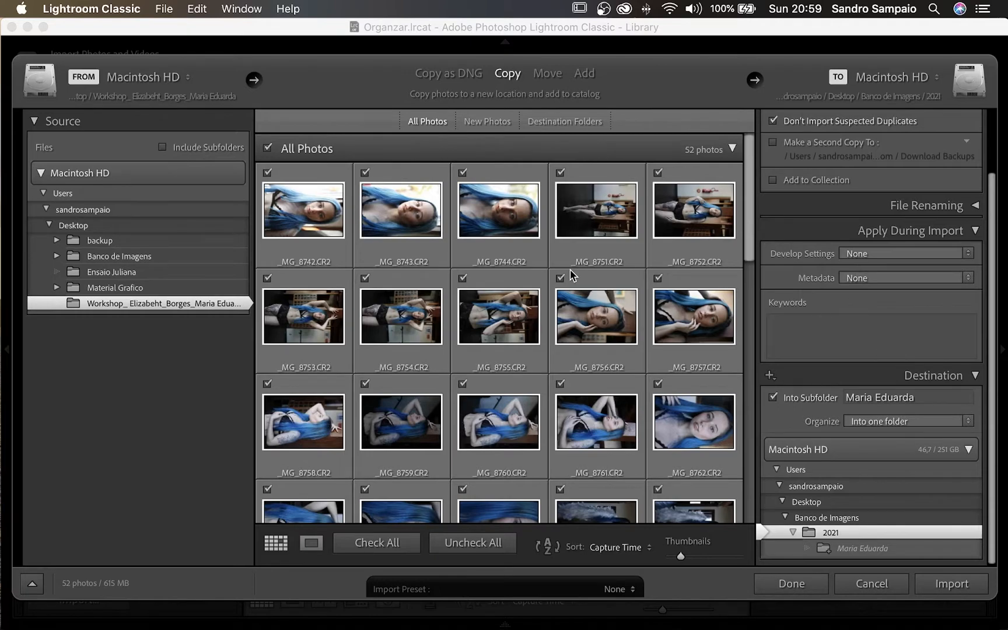
pyautogui.click(949, 588)
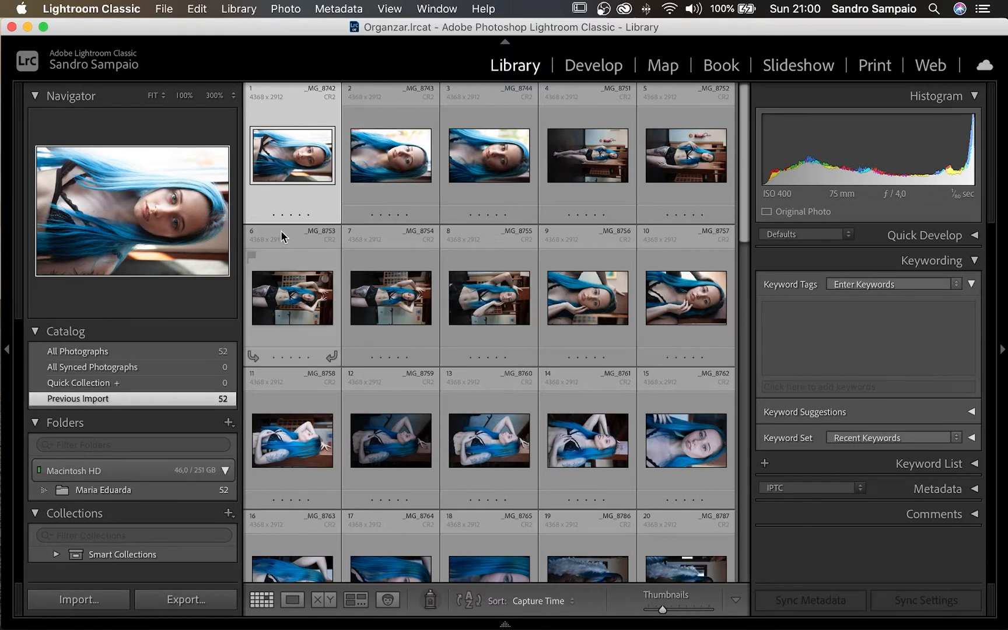
# - Select _MG_8743 and cycle the grid to compact cells with large index numbers
pyautogui.click(383, 163)
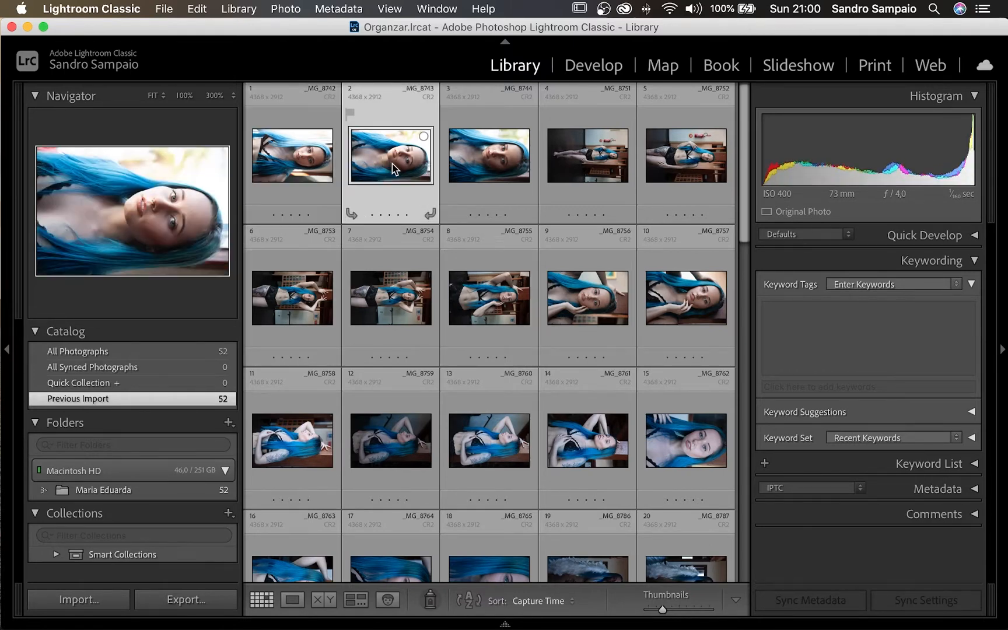
pyautogui.press('j')
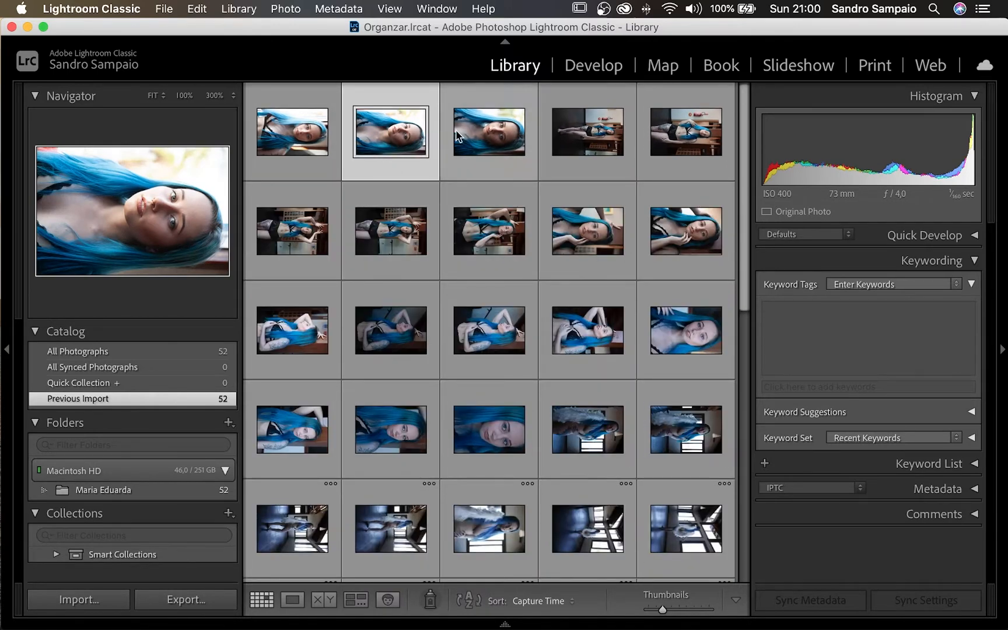
pyautogui.press('j')
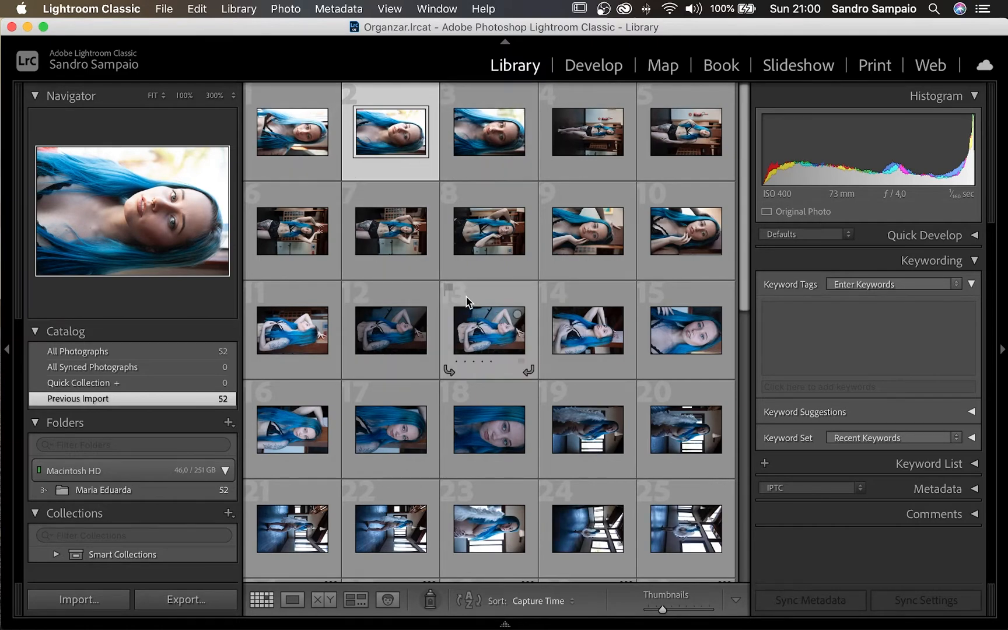
# - Enable the Top Label (file name) for compact grid cells in View Options
pyautogui.press('j')
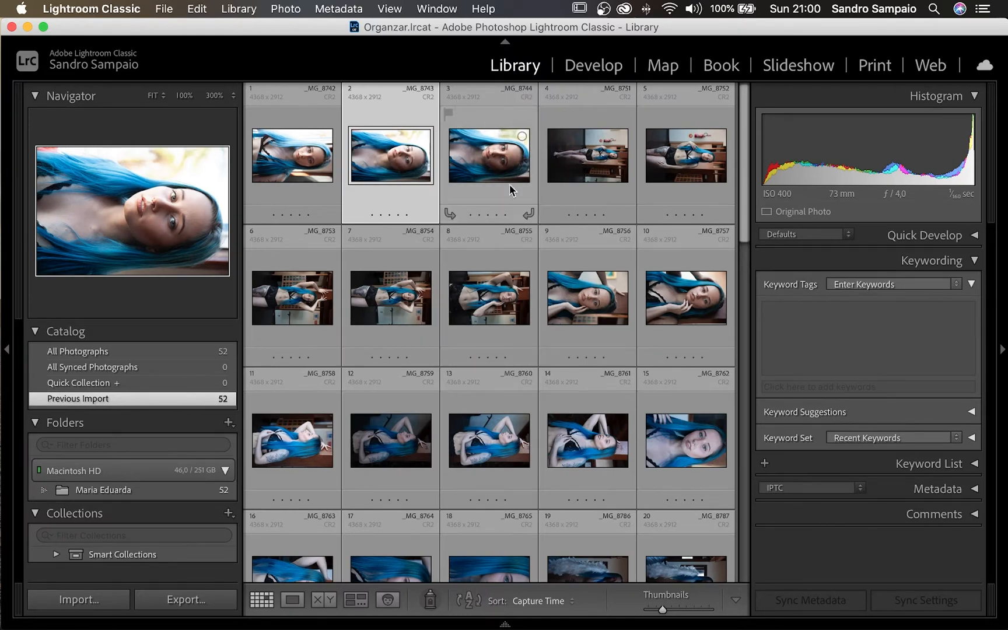
pyautogui.press('j')
pyautogui.press('j')
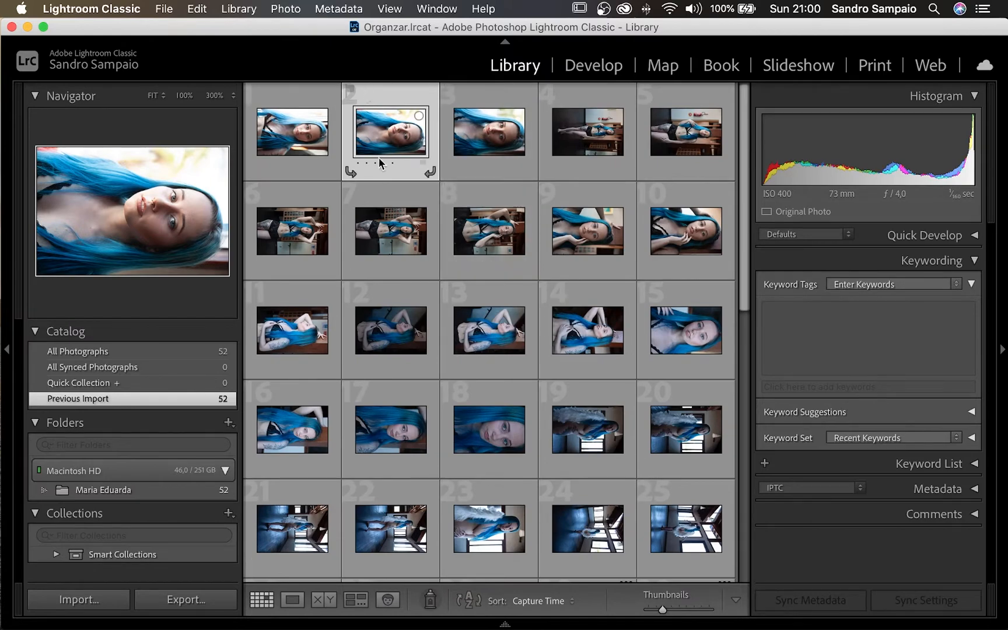
pyautogui.rightClick(378, 93)
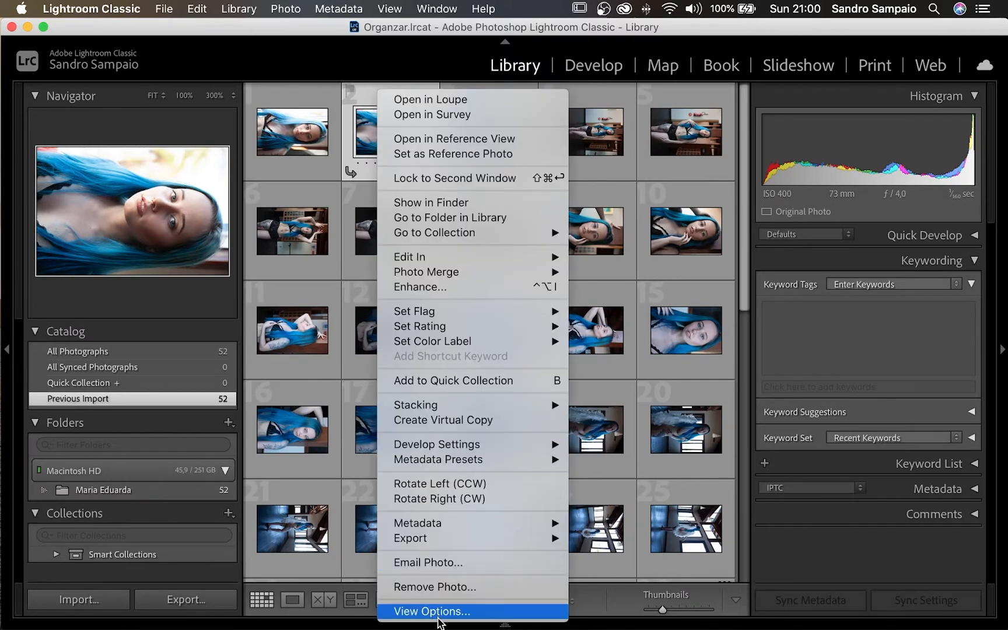
pyautogui.click(436, 613)
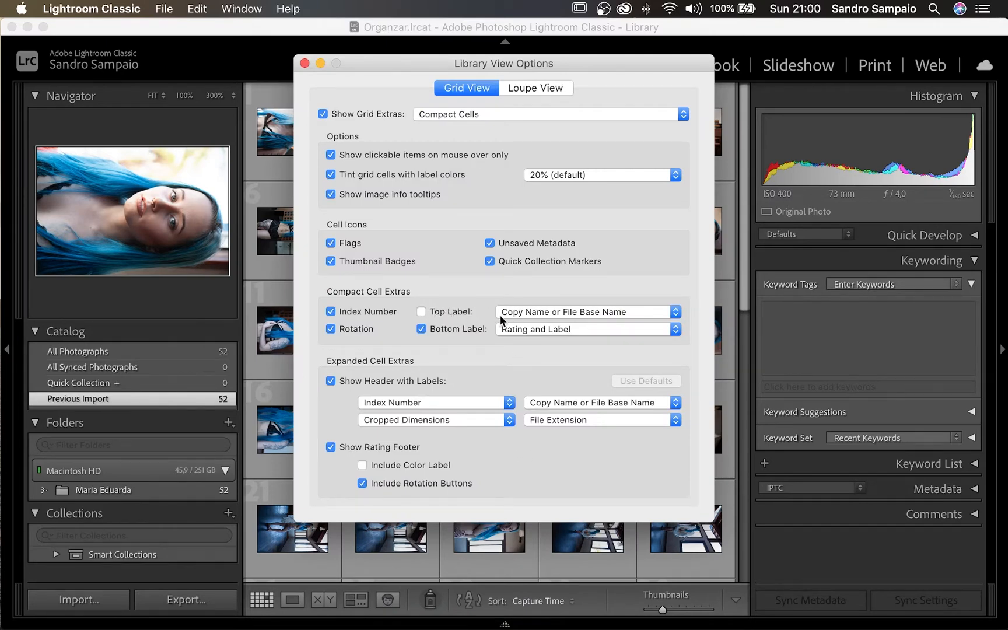
pyautogui.click(436, 312)
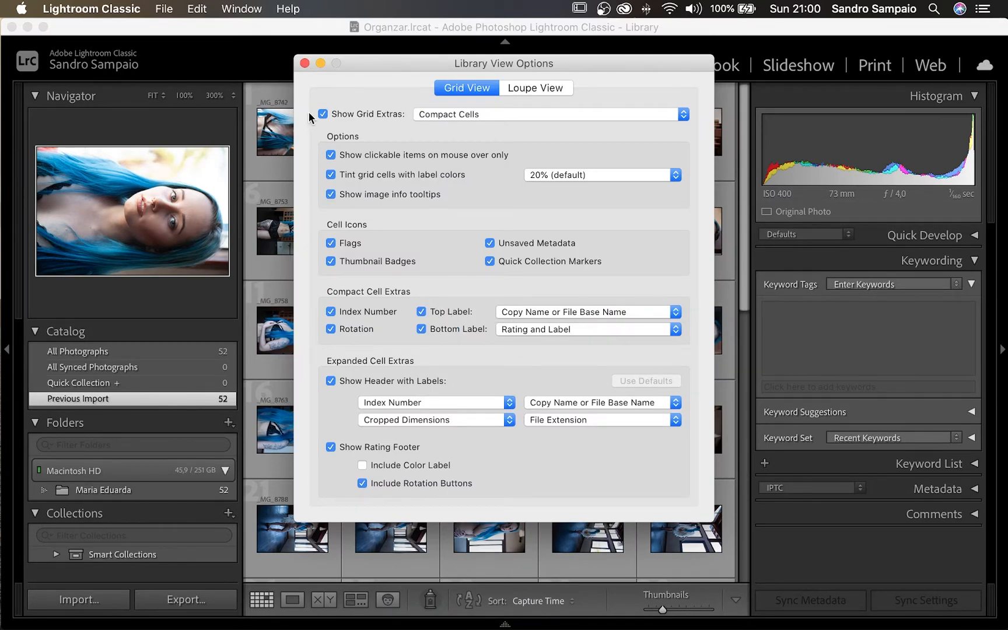
pyautogui.click(303, 63)
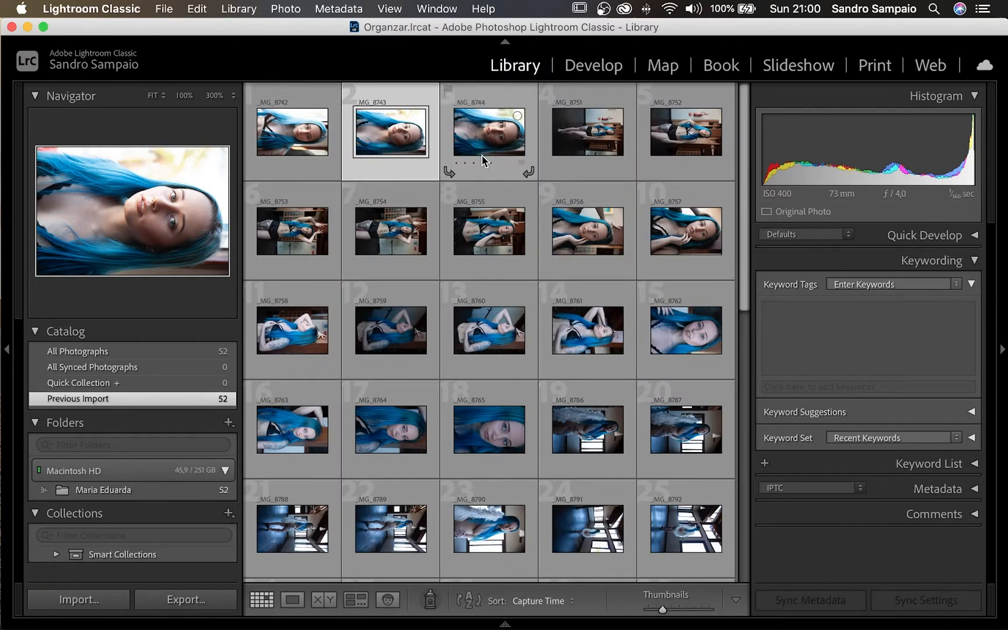
# - Select all 52 photos, rotate them left to portrait, and collapse Keywording
pyautogui.press('super+a')
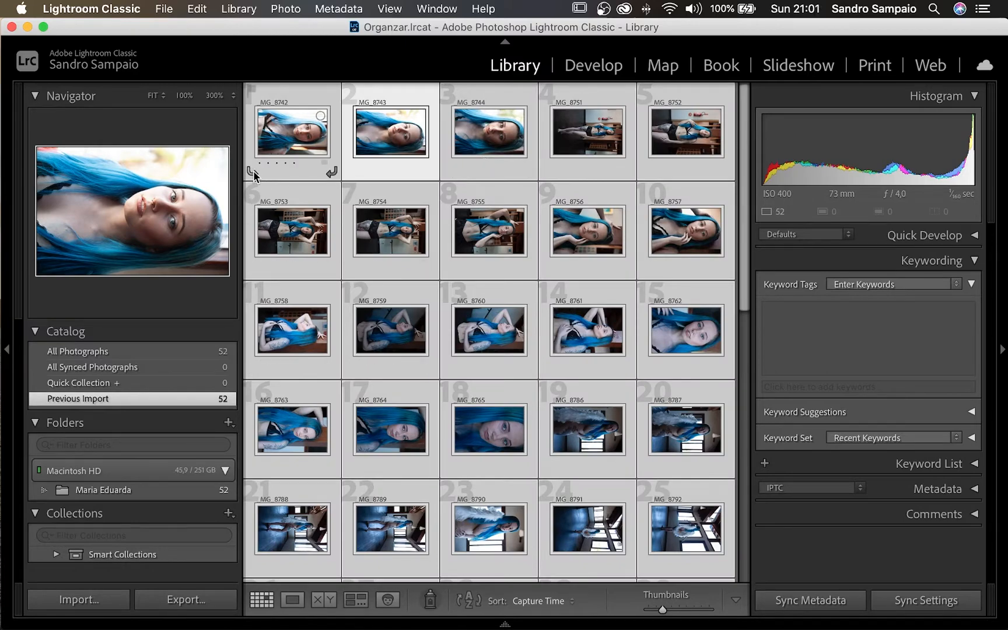
pyautogui.click(252, 172)
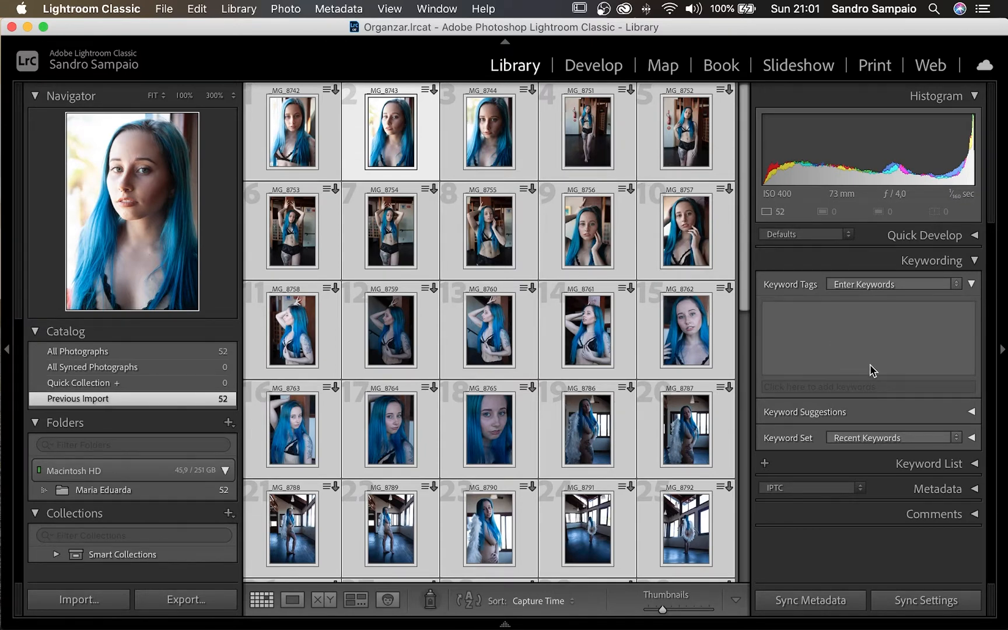
pyautogui.click(973, 261)
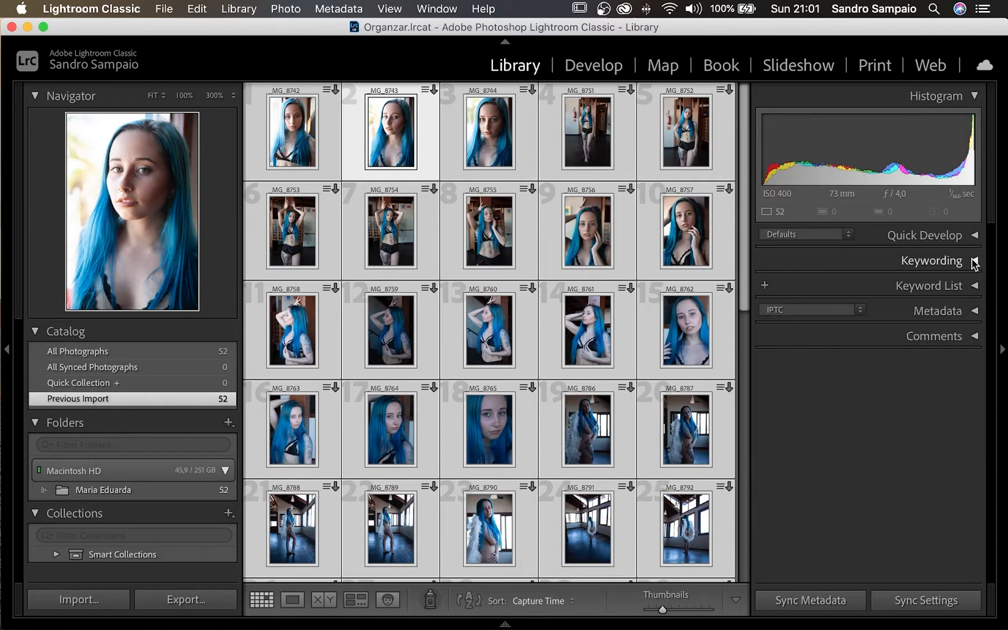
# - Expand the Metadata panel and switch its field set from Default to IPTC
pyautogui.click(973, 311)
pyautogui.click(859, 310)
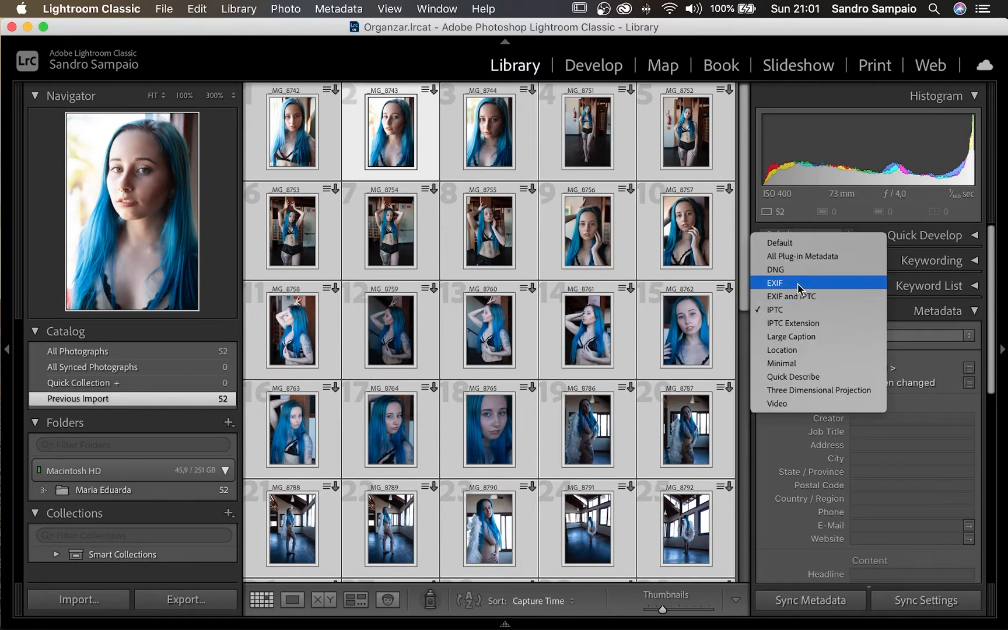
pyautogui.click(775, 243)
pyautogui.scroll(-5, 844, 408)
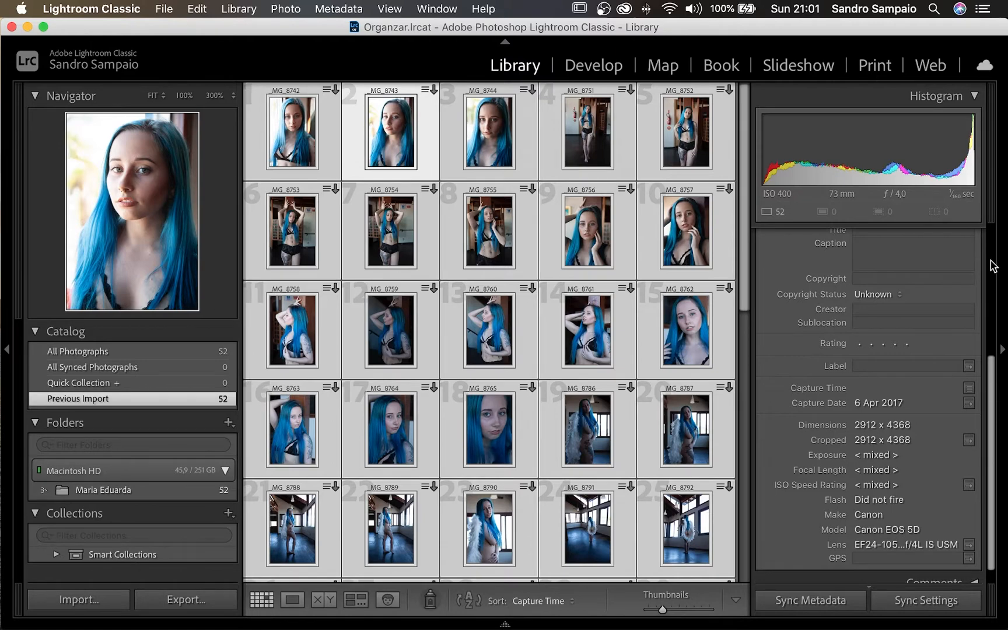
pyautogui.moveTo(990, 396); pyautogui.dragTo(982, 258)
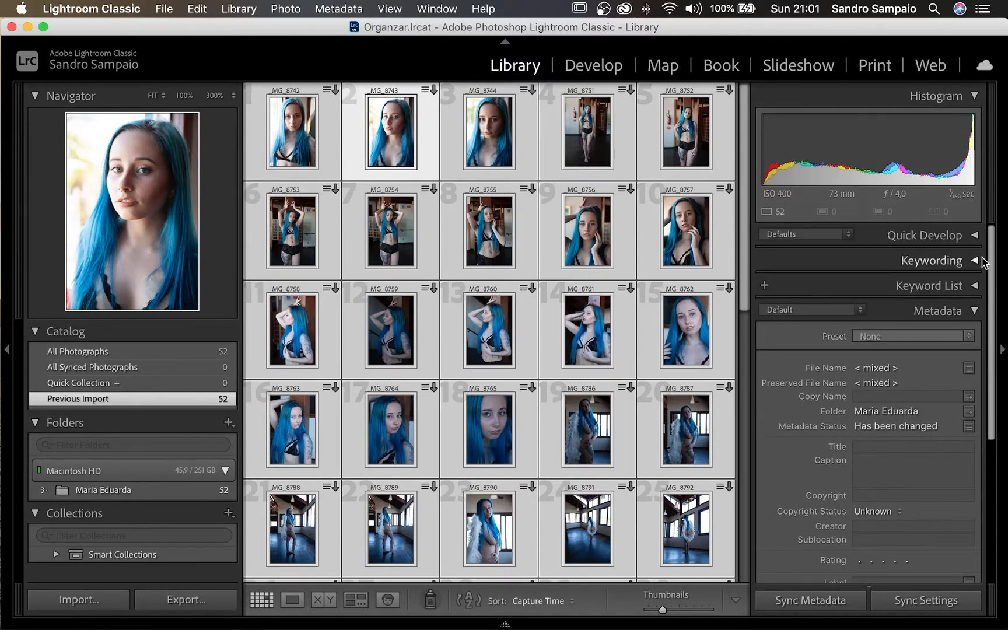
pyautogui.click(840, 309)
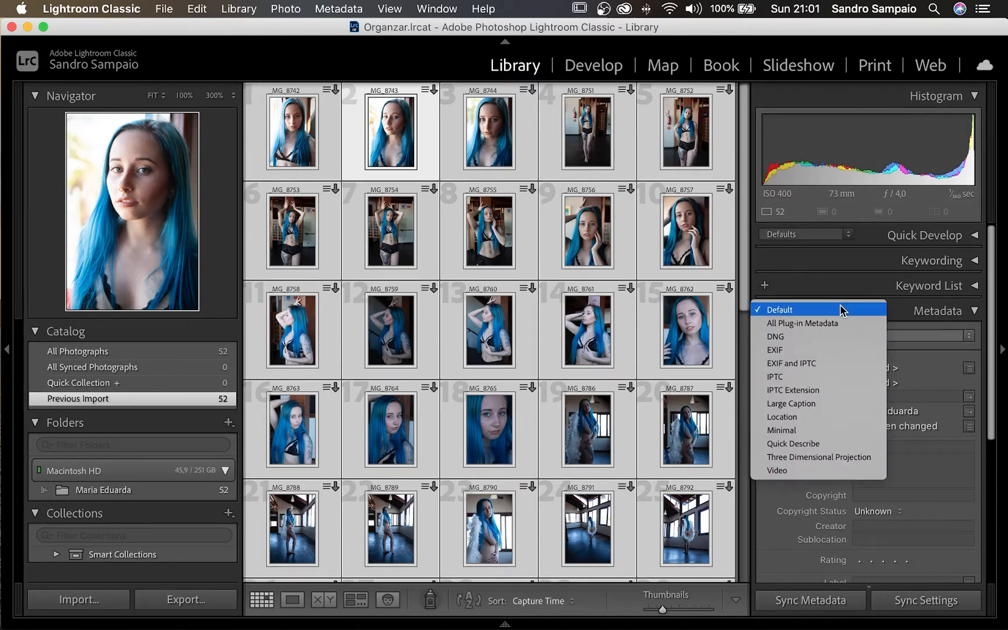
pyautogui.click(791, 378)
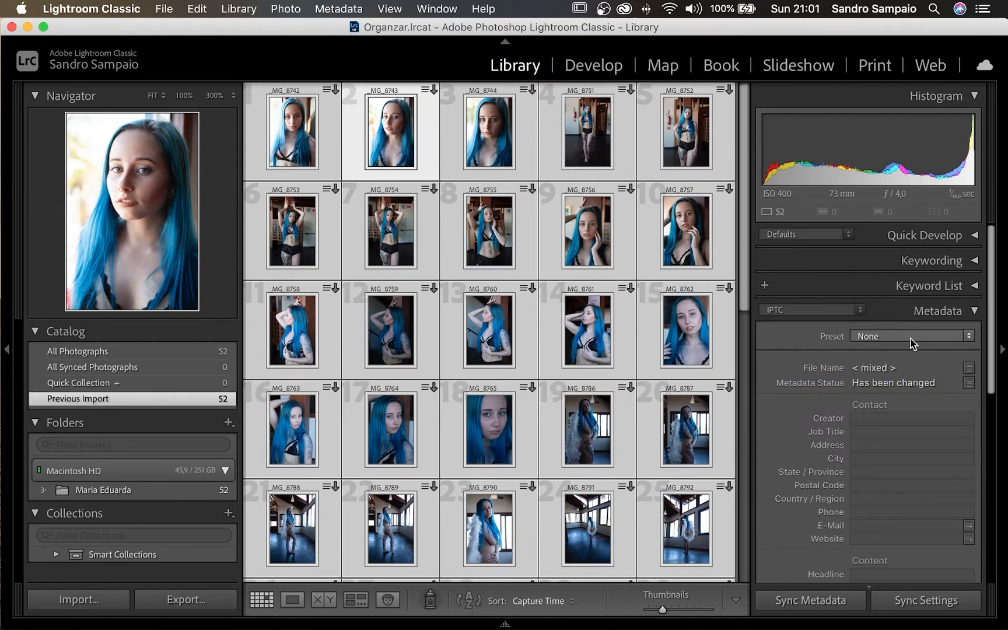
# - Apply the Basico metadata preset to all selected photos and review the filled IPTC fields
pyautogui.click(966, 337)
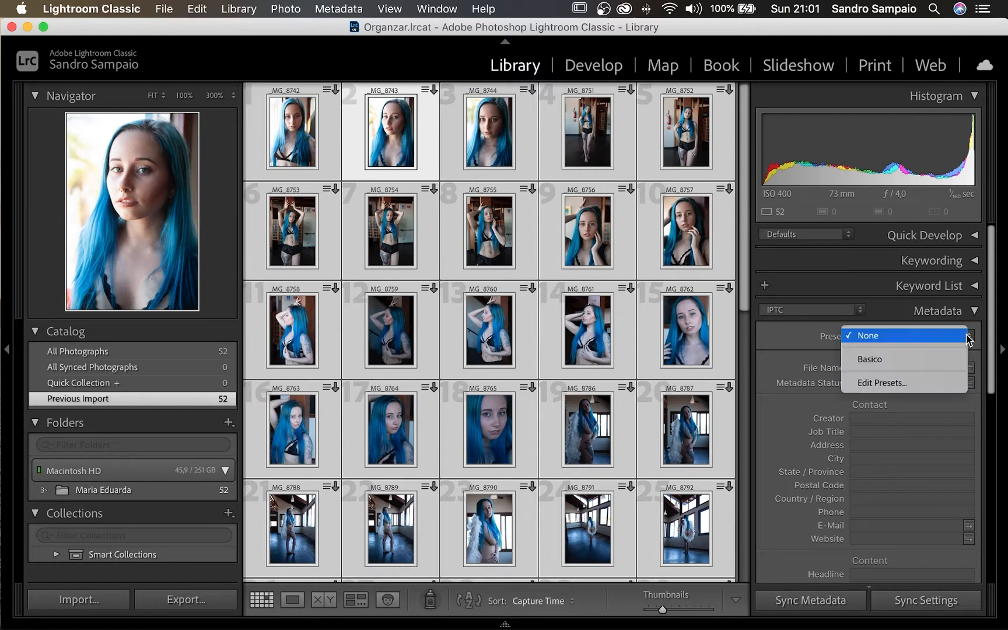
pyautogui.click(902, 359)
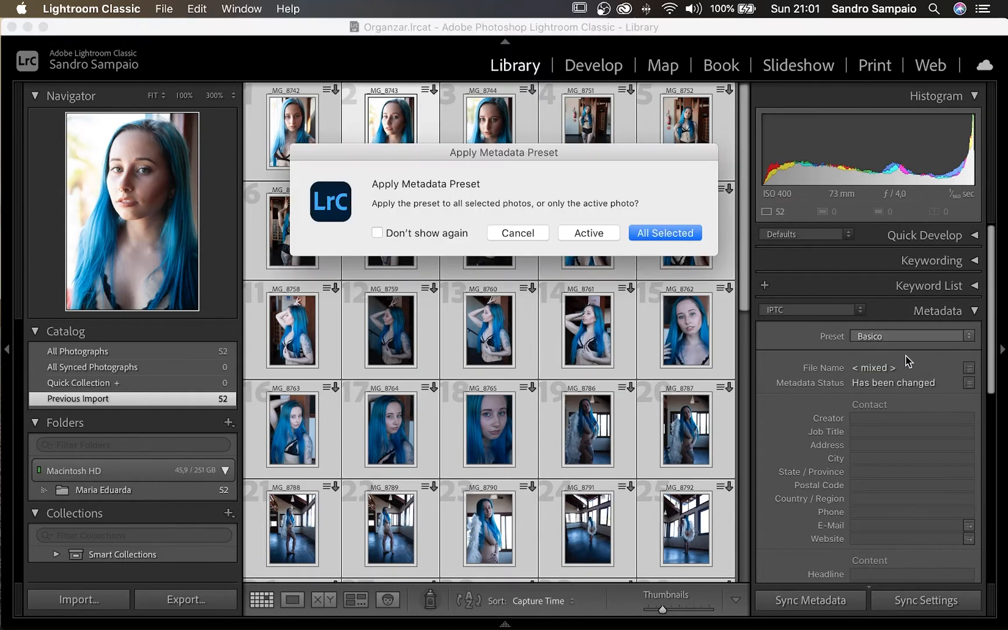
pyautogui.click(412, 234)
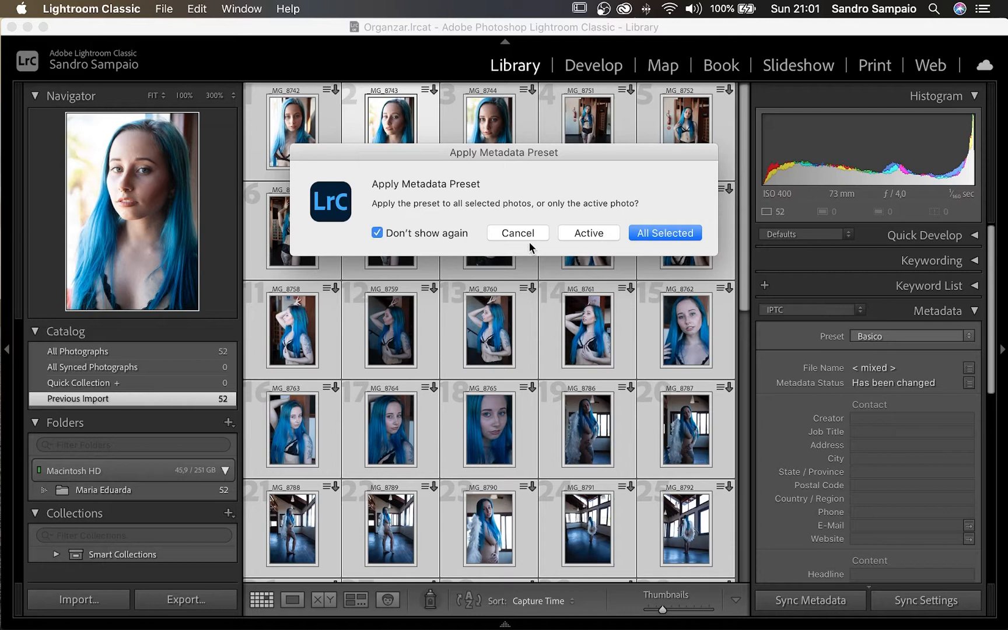
pyautogui.click(658, 232)
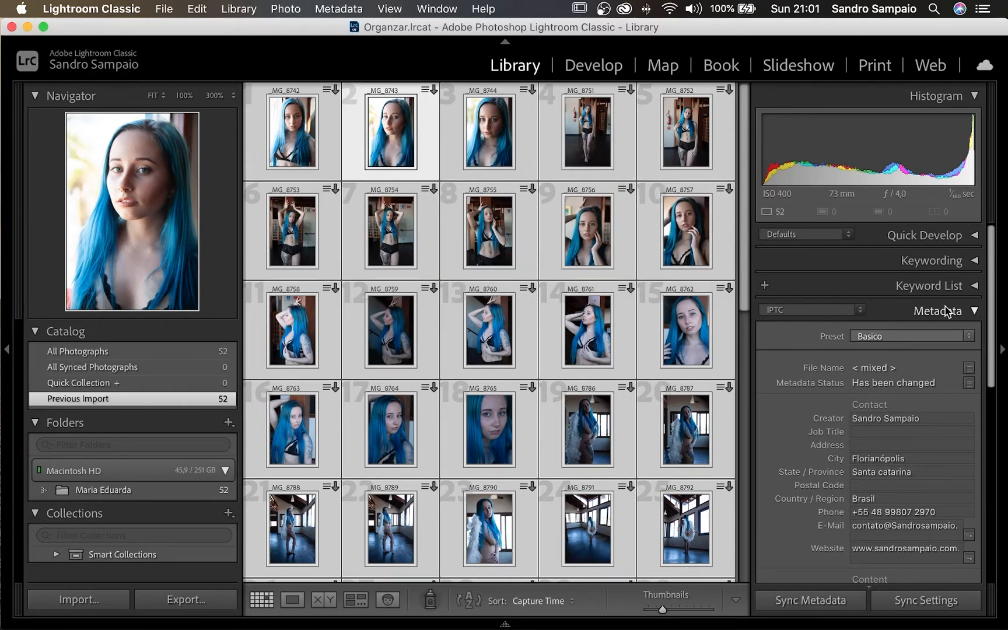
pyautogui.moveTo(994, 294); pyautogui.dragTo(991, 432)
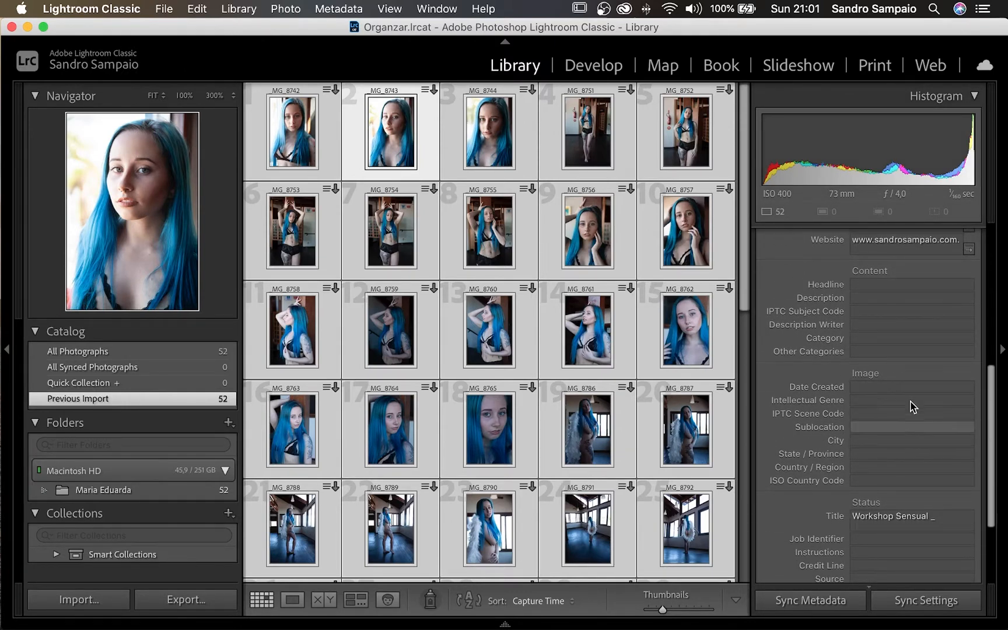
pyautogui.scroll(-1, 924, 455)
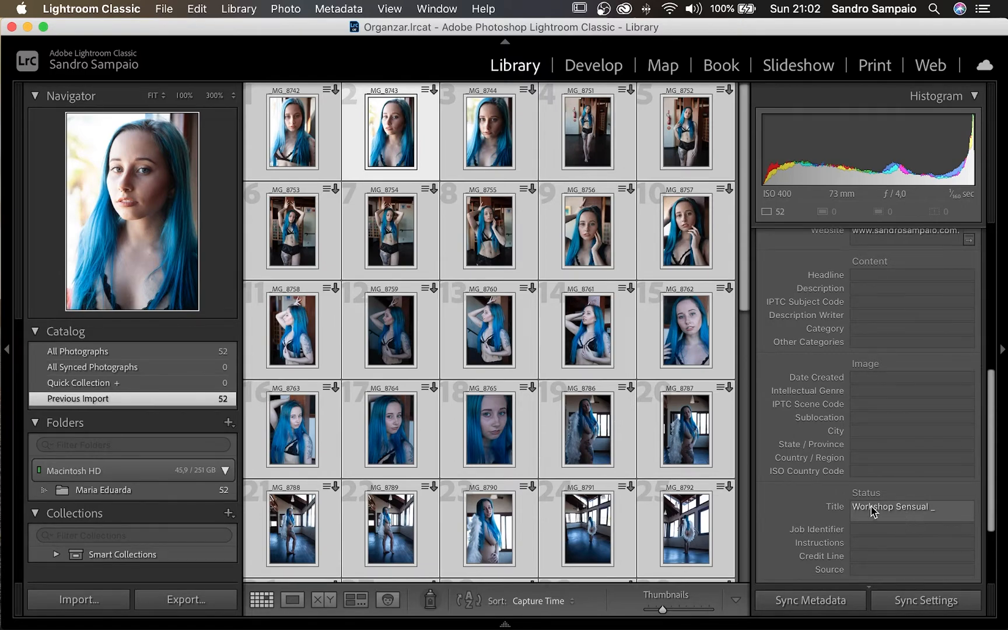
pyautogui.scroll(10, 887, 507)
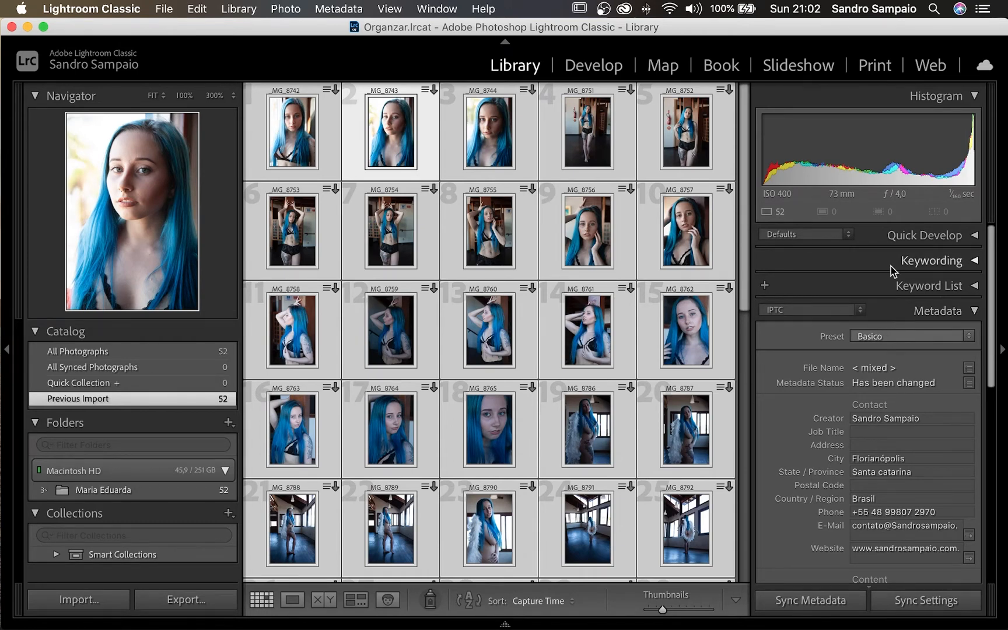
pyautogui.click(974, 261)
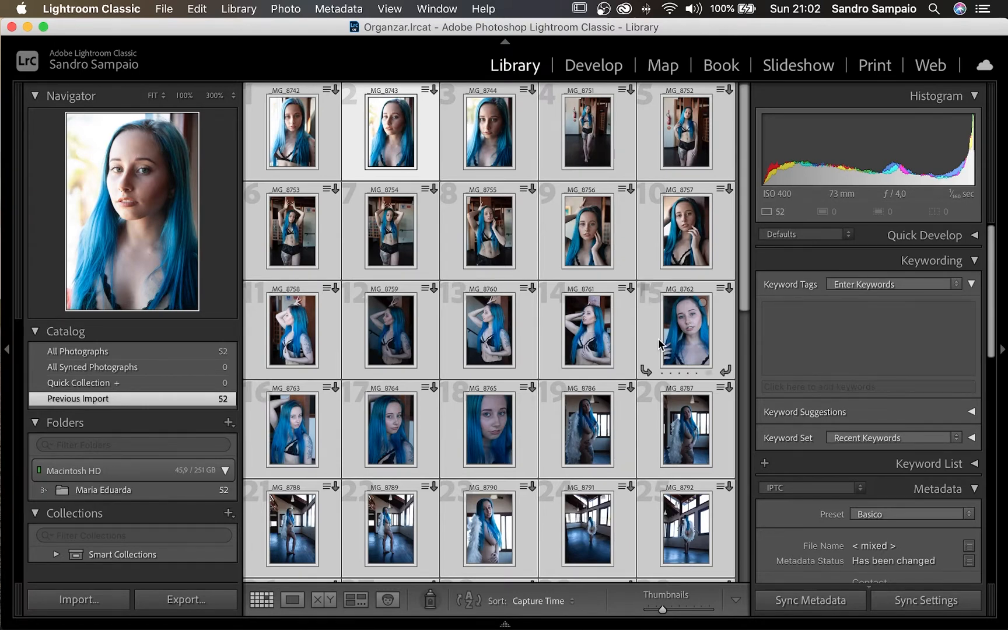
# - Add the model's name and the photographer's name as keywords, correcting a typo
pyautogui.press('super+k')
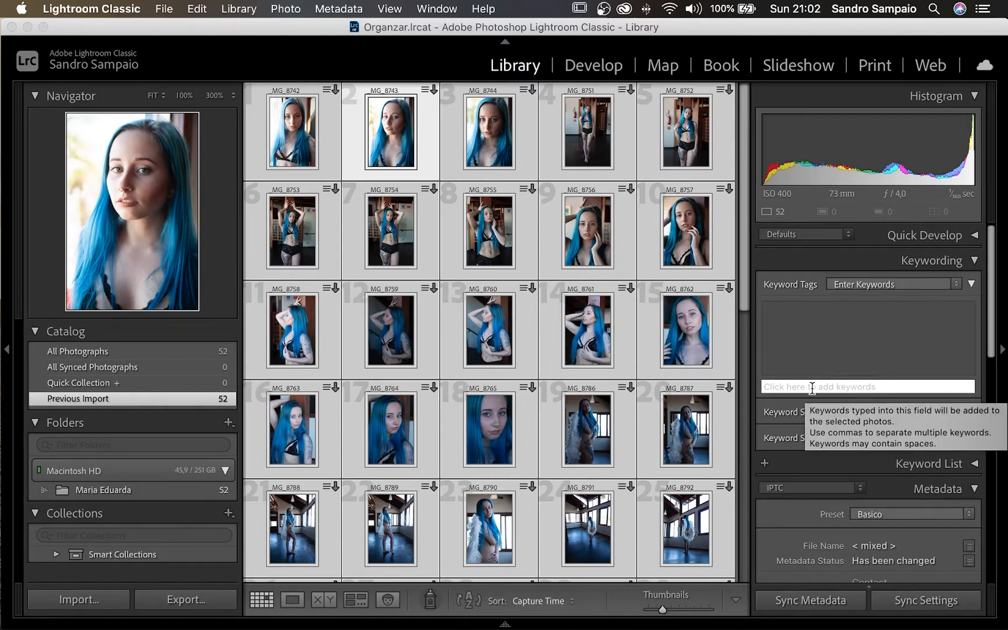
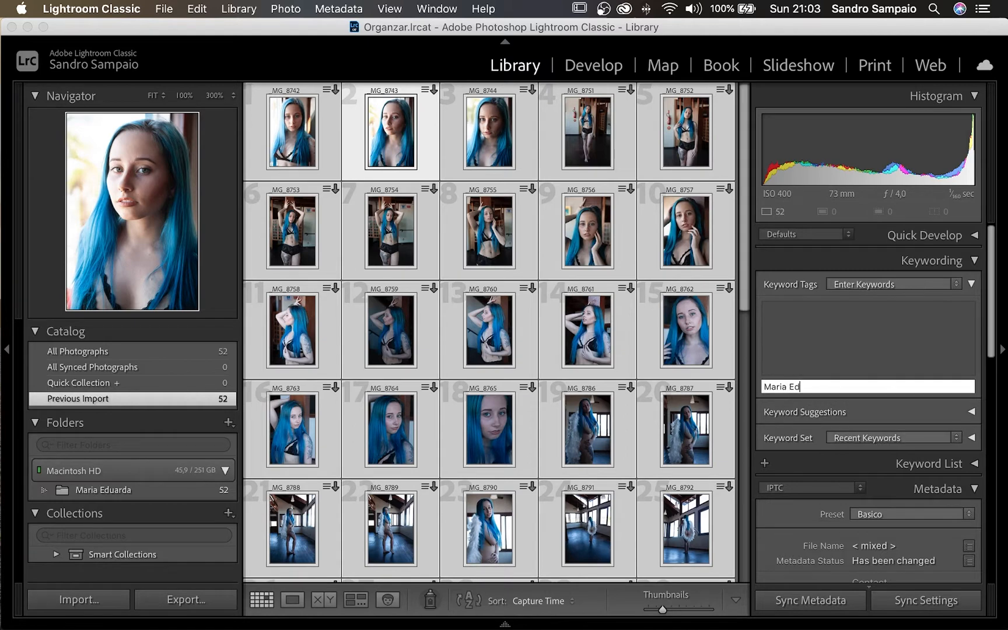
pyautogui.press('Return')
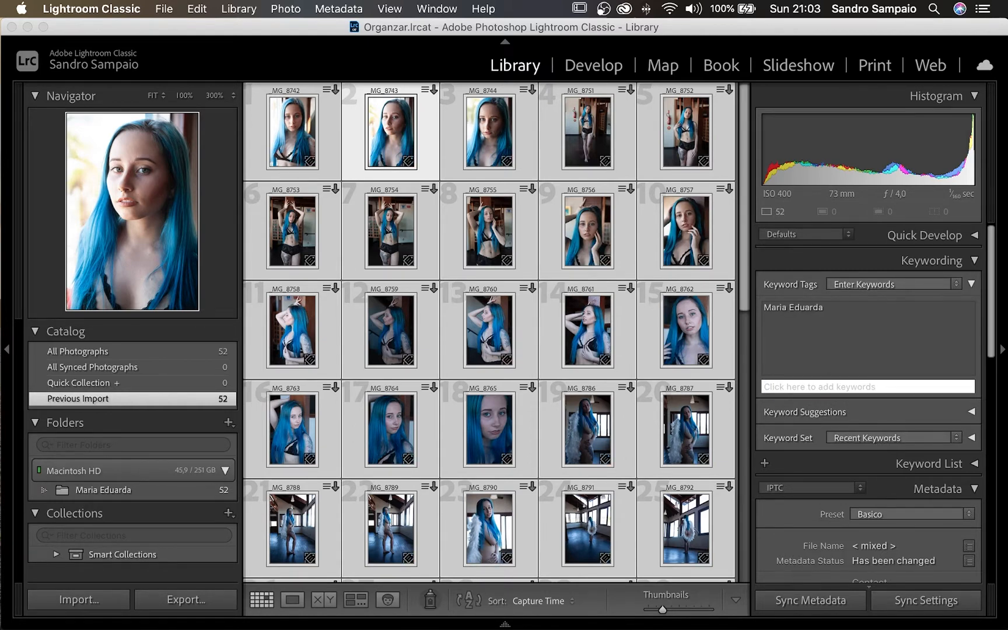
pyautogui.press('Return')
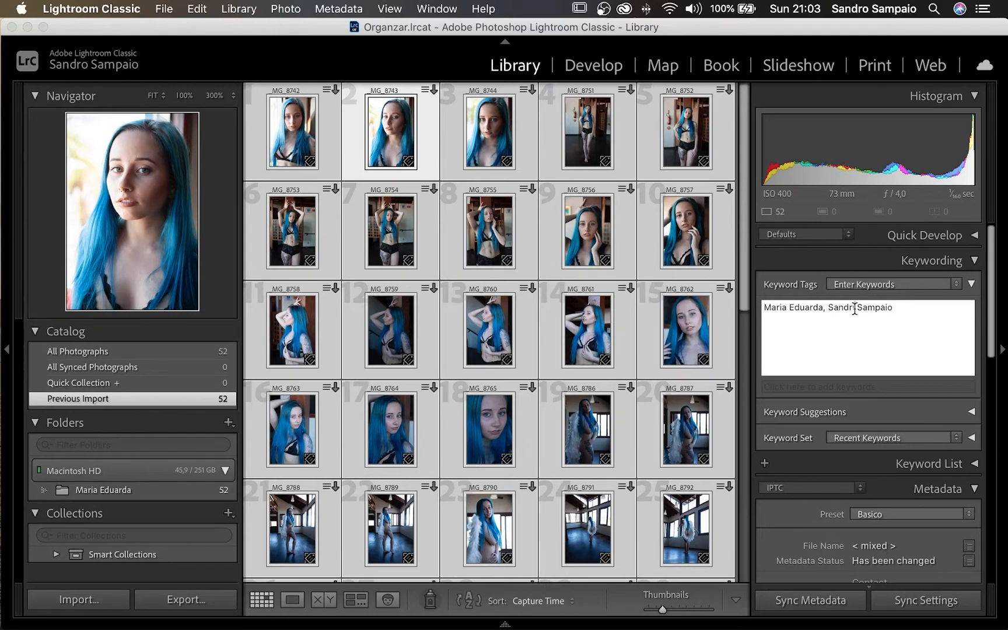
pyautogui.press('BackSpace')
pyautogui.write('o')
pyautogui.press('Return')
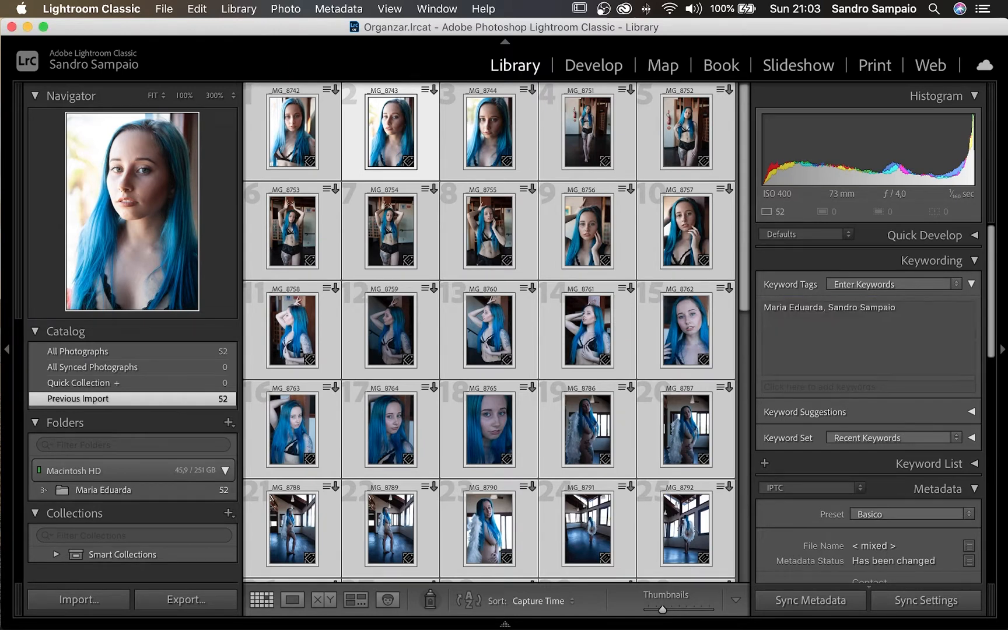
# - Add the keywords Ensaio Sensual, Workshop and another person's name
pyautogui.click(792, 387)
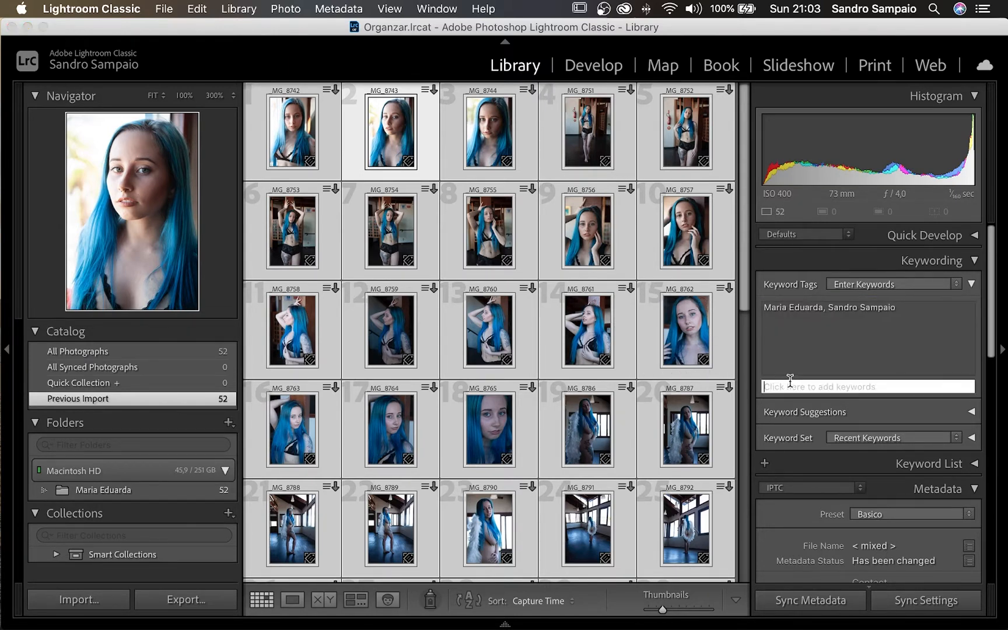
pyautogui.write('Ensaio Sens')
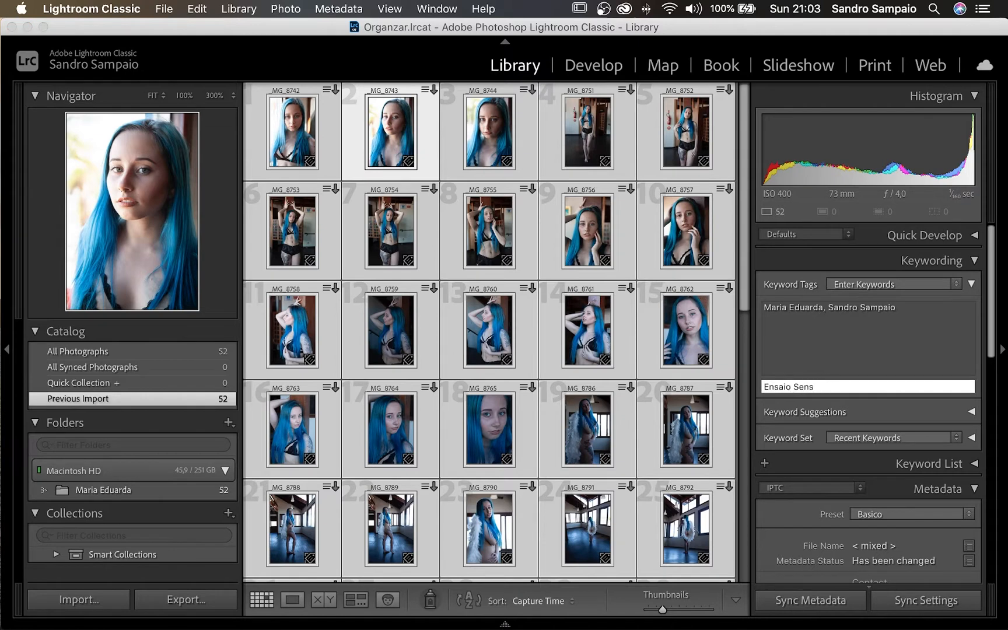
pyautogui.write('y=ualual')
pyautogui.press('Return')
pyautogui.write('Workshop')
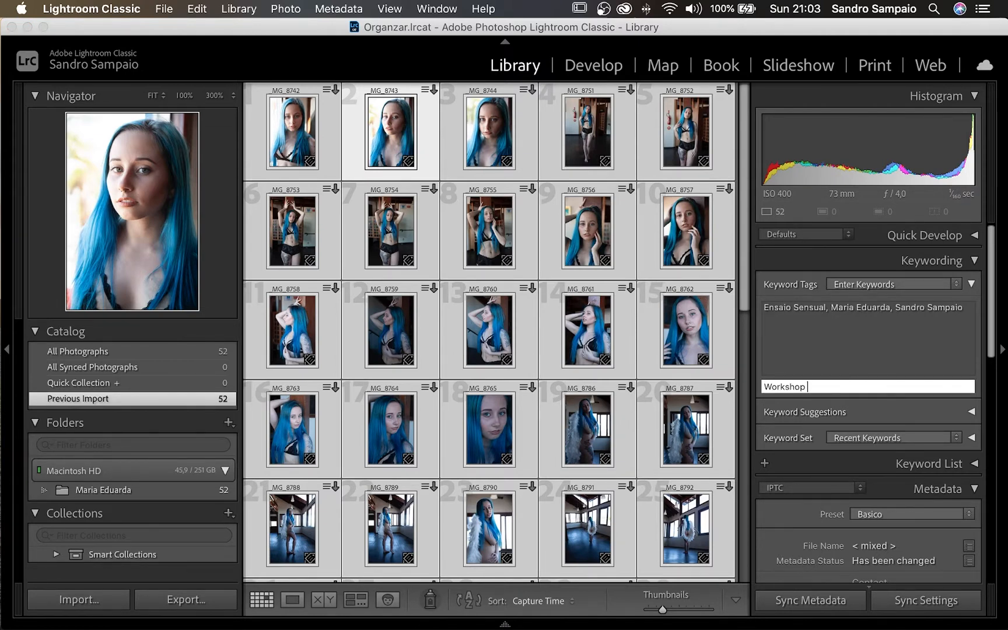
pyautogui.press('Return')
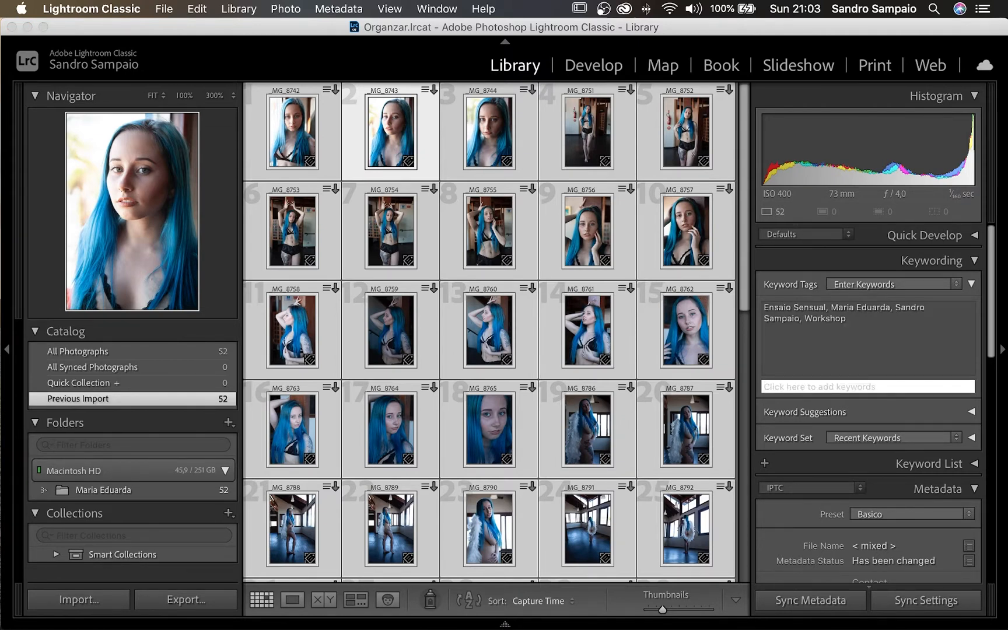
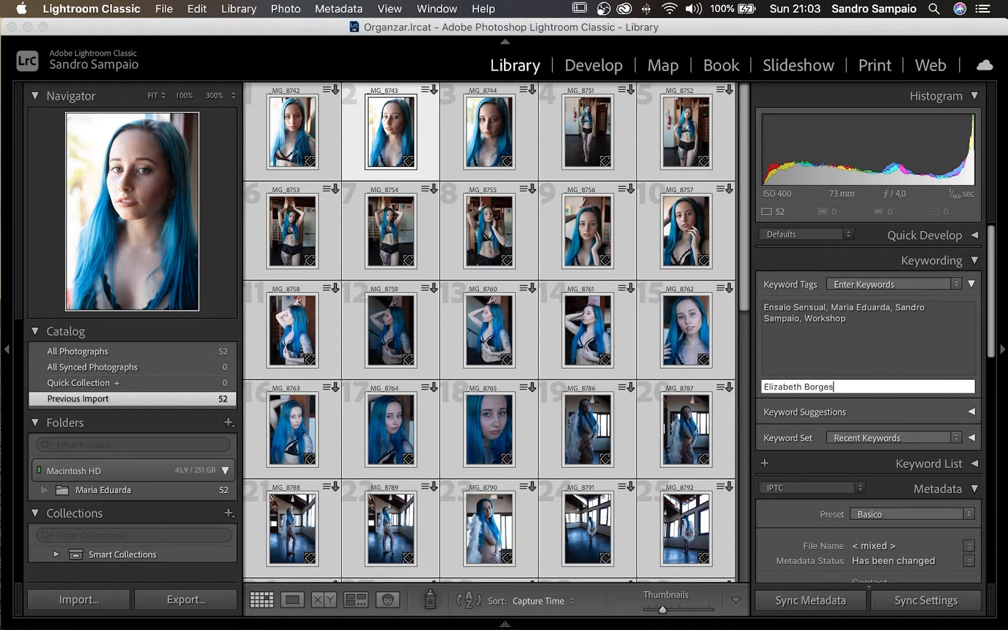
pyautogui.press('Return')
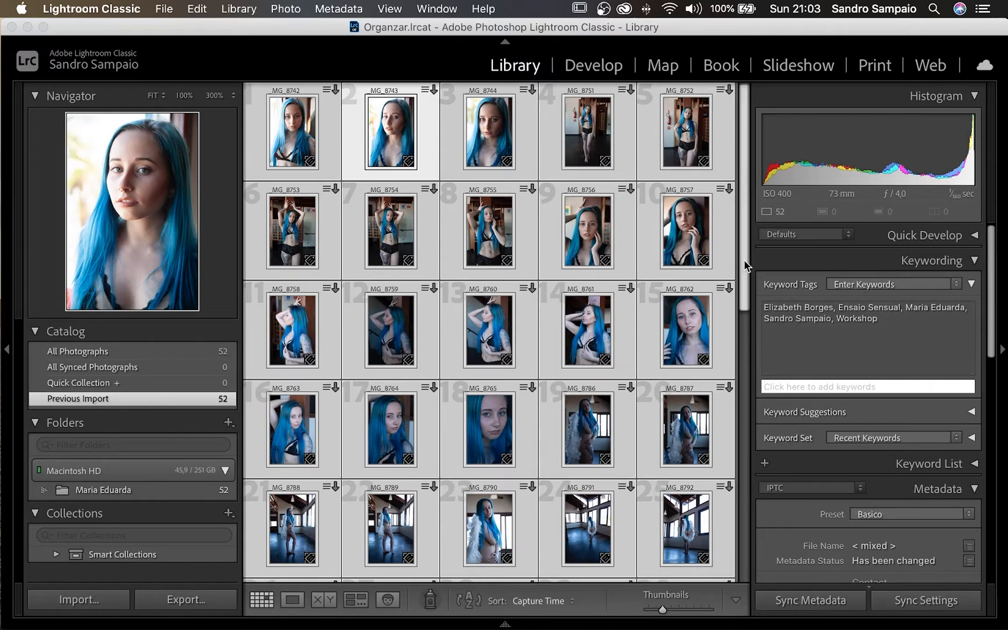
# - Select only photo _MG_8939 and remove all of its keywords
pyautogui.scroll(-6, 625, 379)
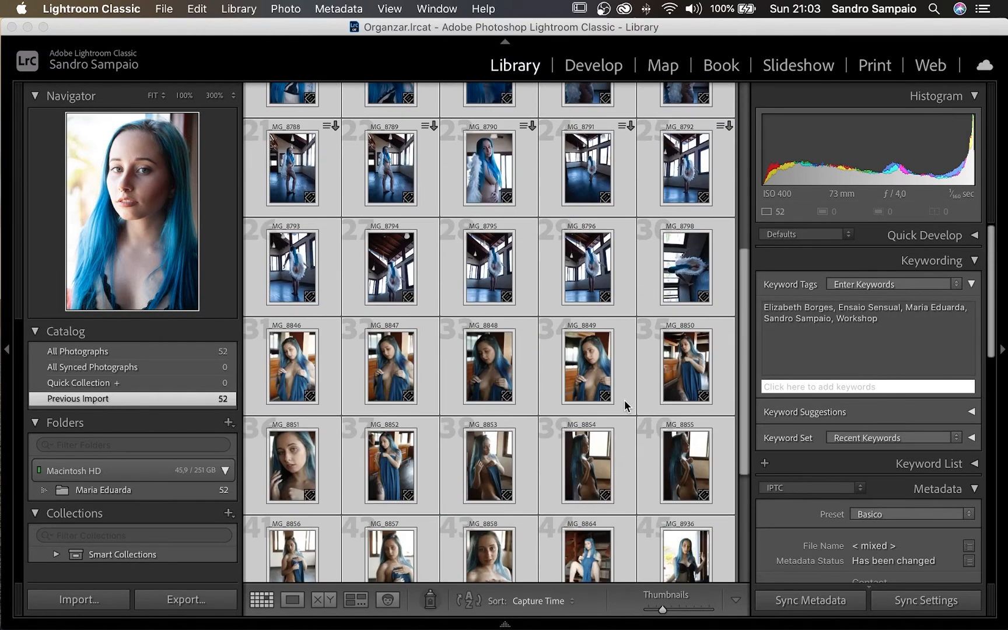
pyautogui.scroll(-5, 627, 432)
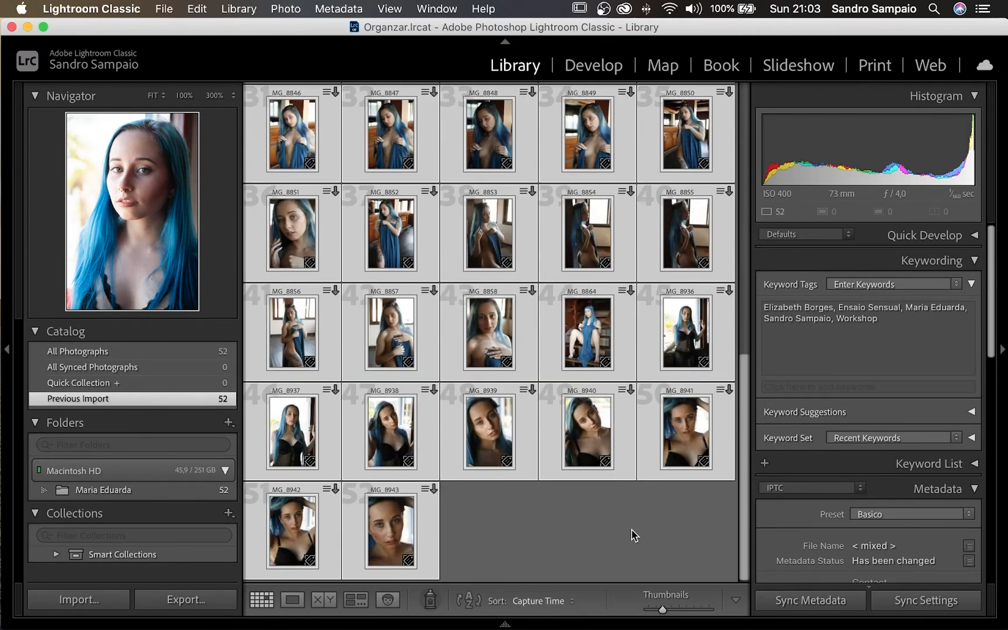
pyautogui.click(644, 522)
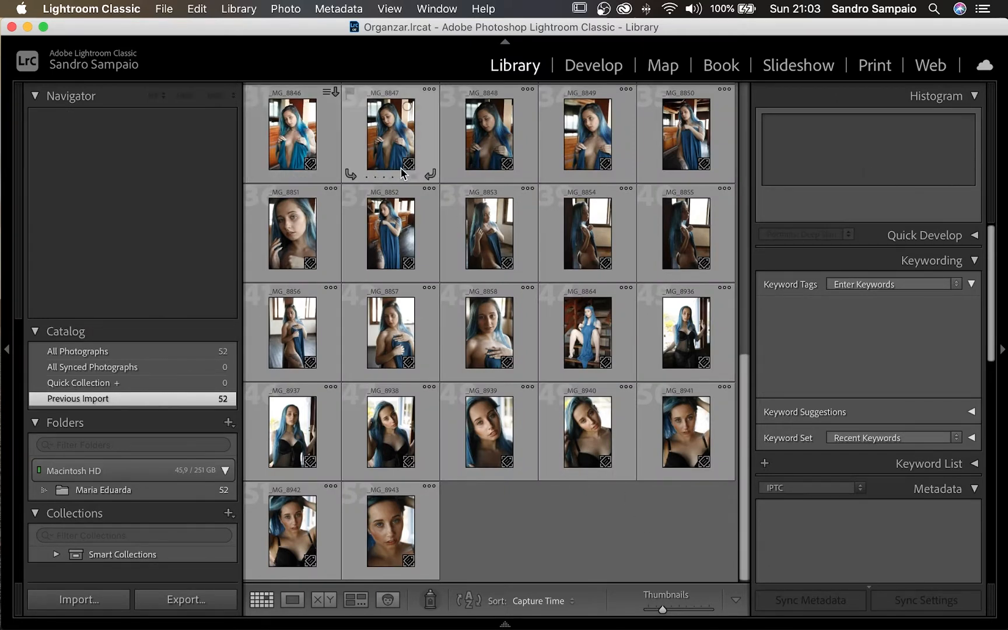
pyautogui.click(492, 426)
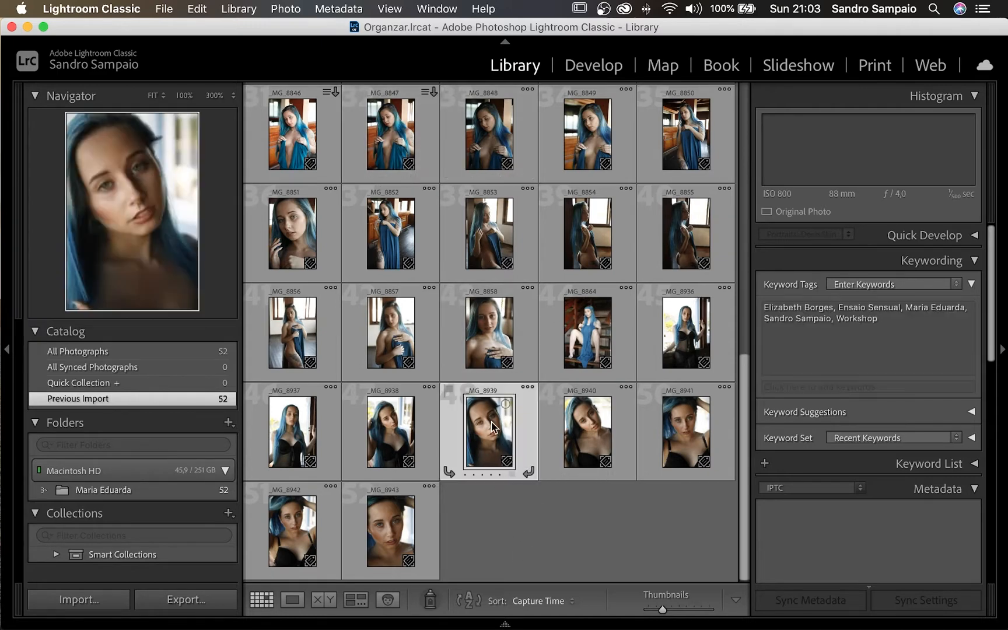
pyautogui.click(899, 328)
pyautogui.press('BackSpace')
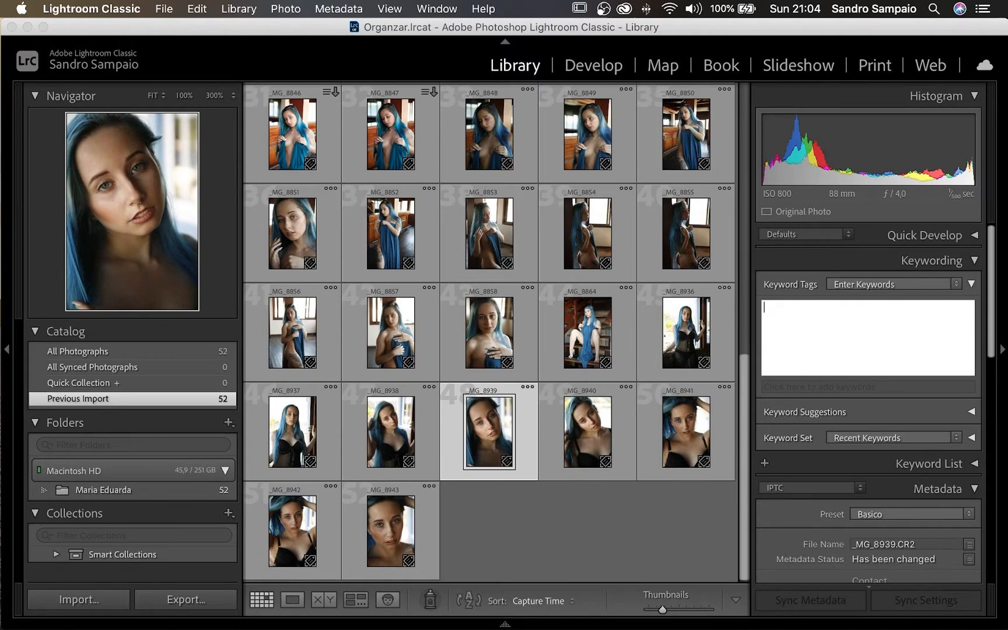
pyautogui.press('Return')
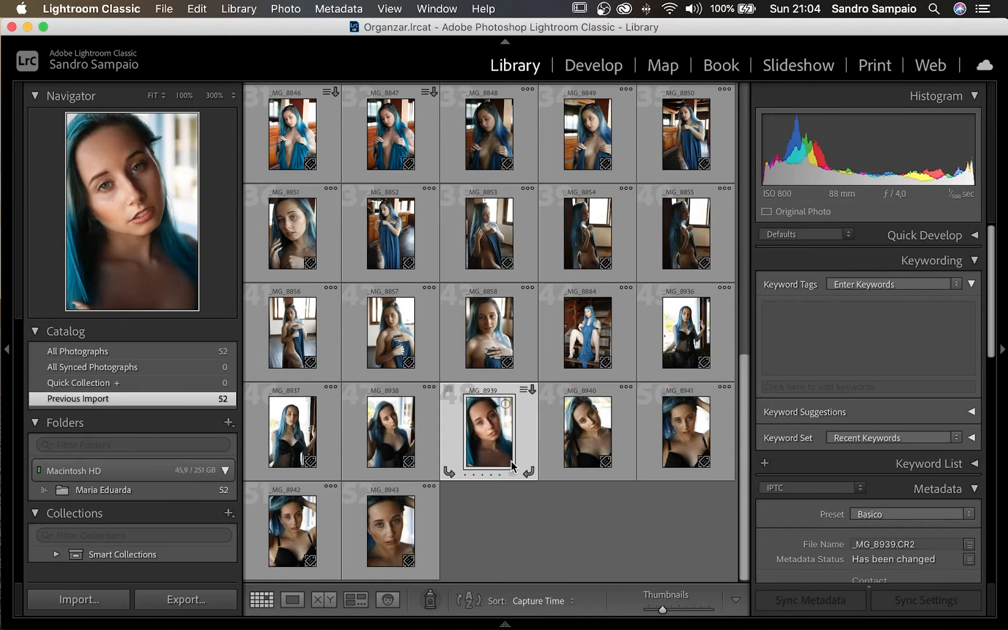
# - Reselect all 52 photos and remove a stray asterisk from the shared keyword list
pyautogui.click(586, 532)
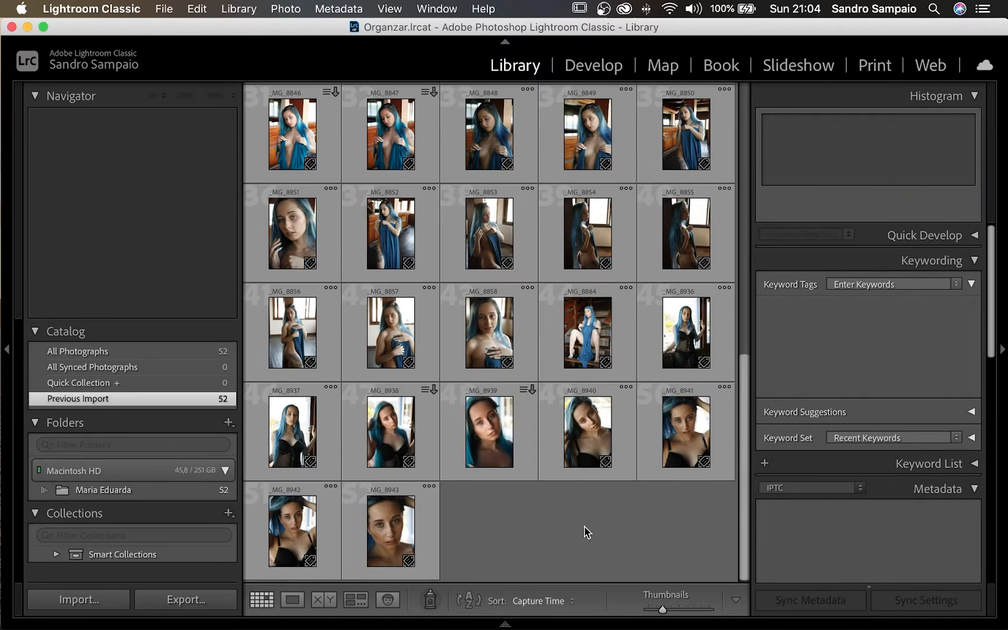
pyautogui.press('super+a')
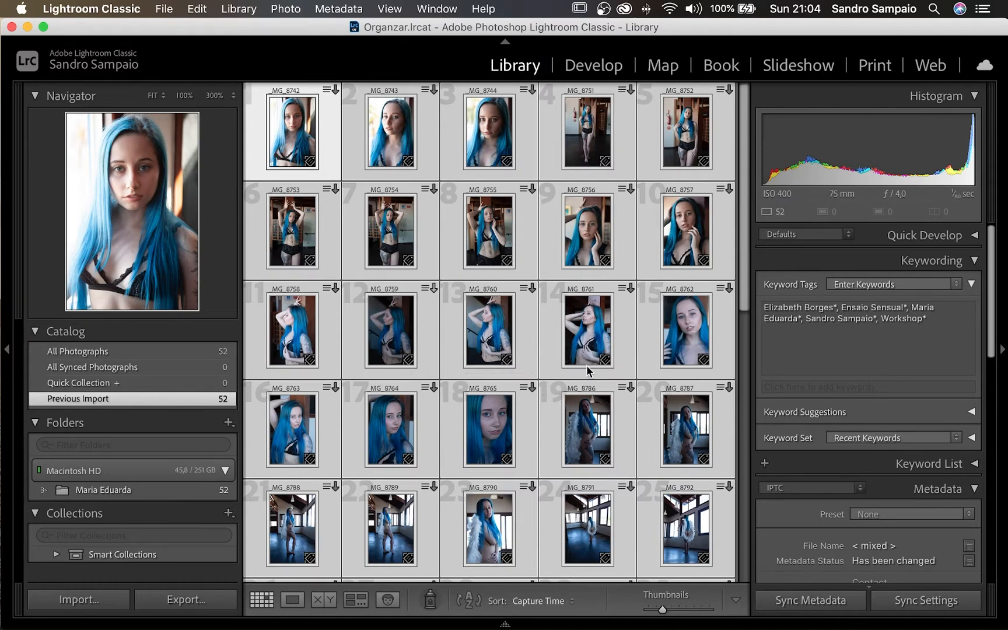
pyautogui.click(875, 319)
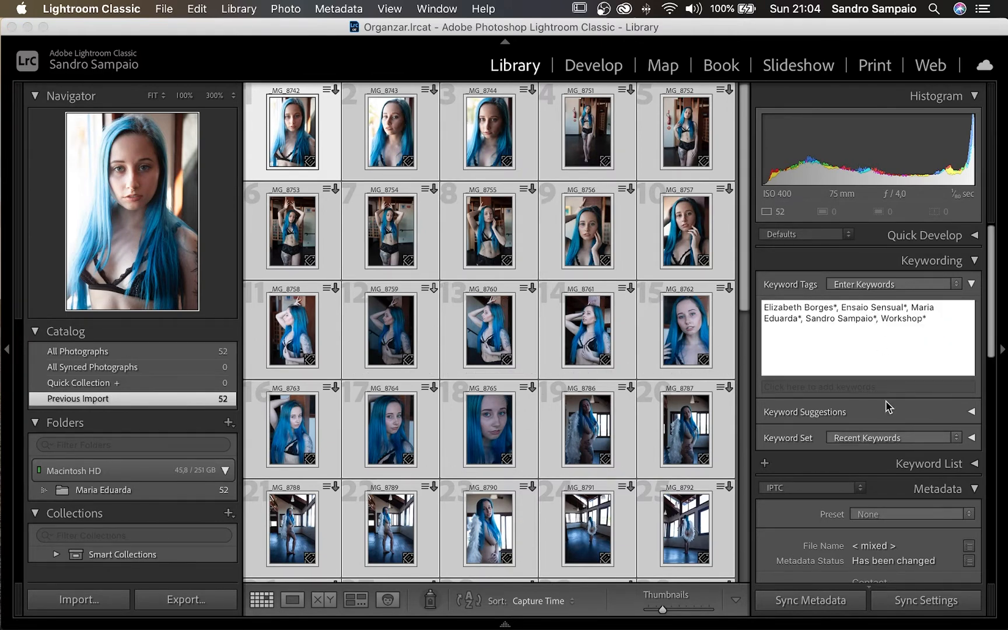
pyautogui.press('BackSpace')
pyautogui.press('Return')
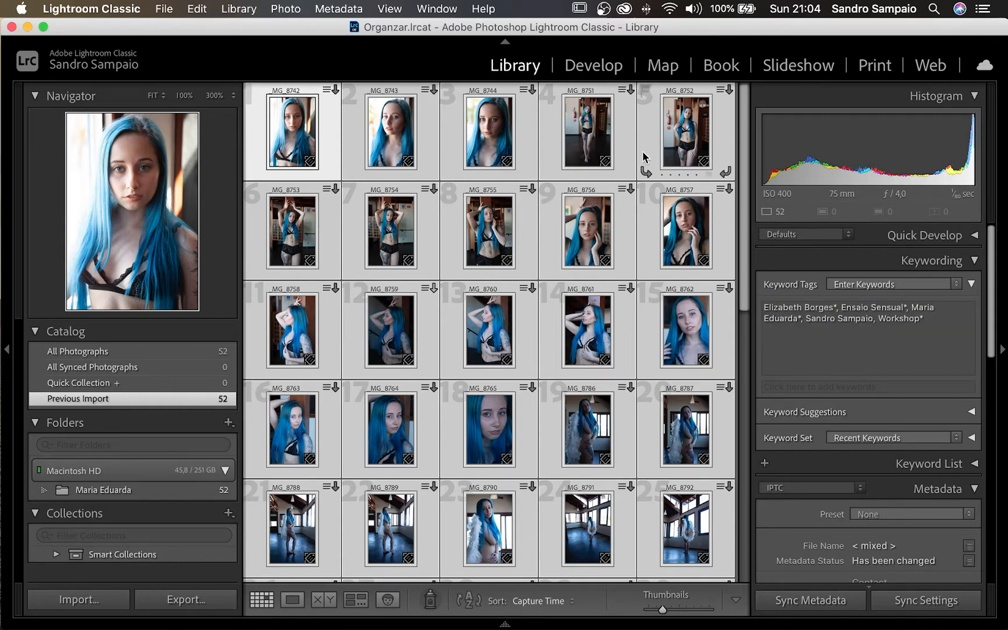
# - Select the last photo, _MG_8943, and step back to _MG_8939
pyautogui.moveTo(745, 150); pyautogui.dragTo(694, 494)
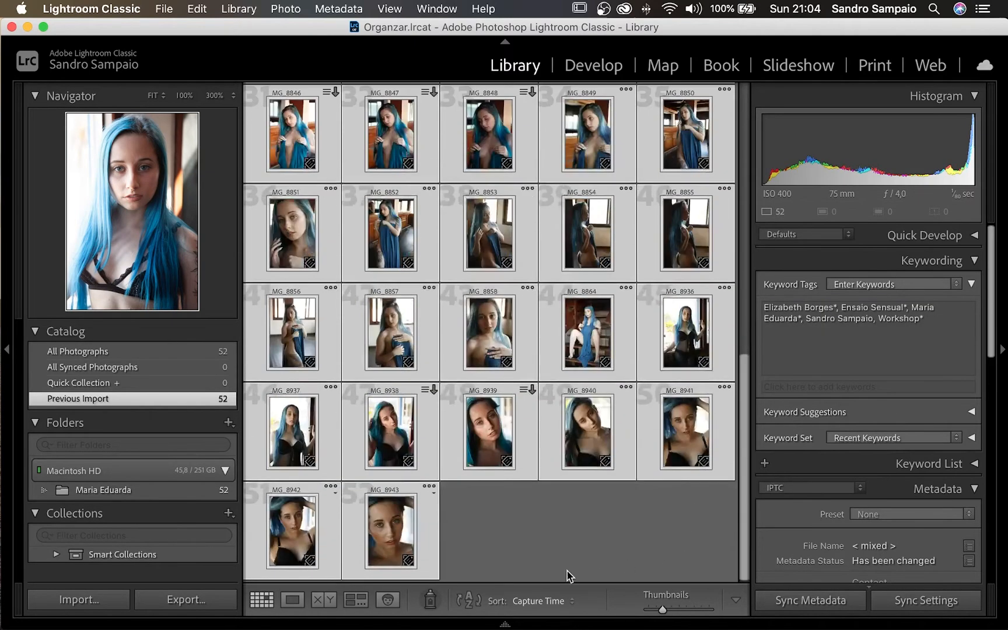
pyautogui.click(497, 555)
pyautogui.click(377, 539)
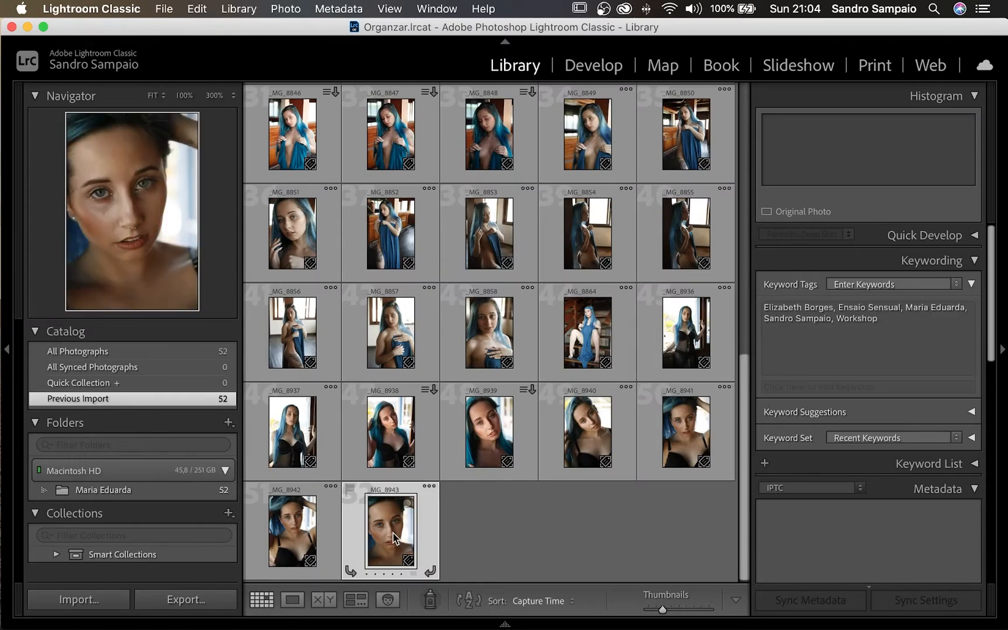
pyautogui.hotkey('shift', 'Left')
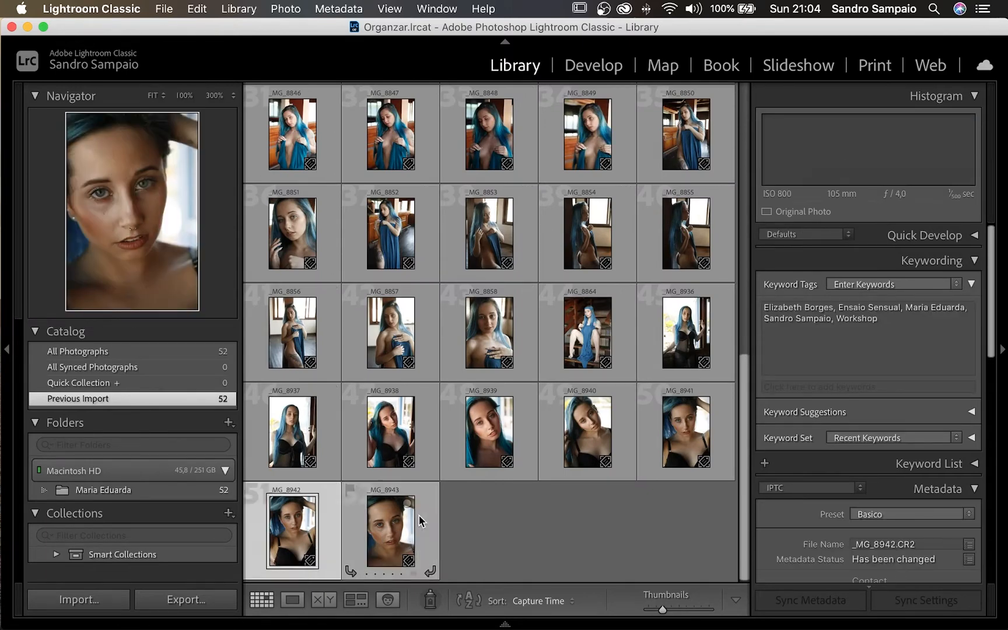
pyautogui.press('Left')
pyautogui.press('Left')
pyautogui.press('Left')
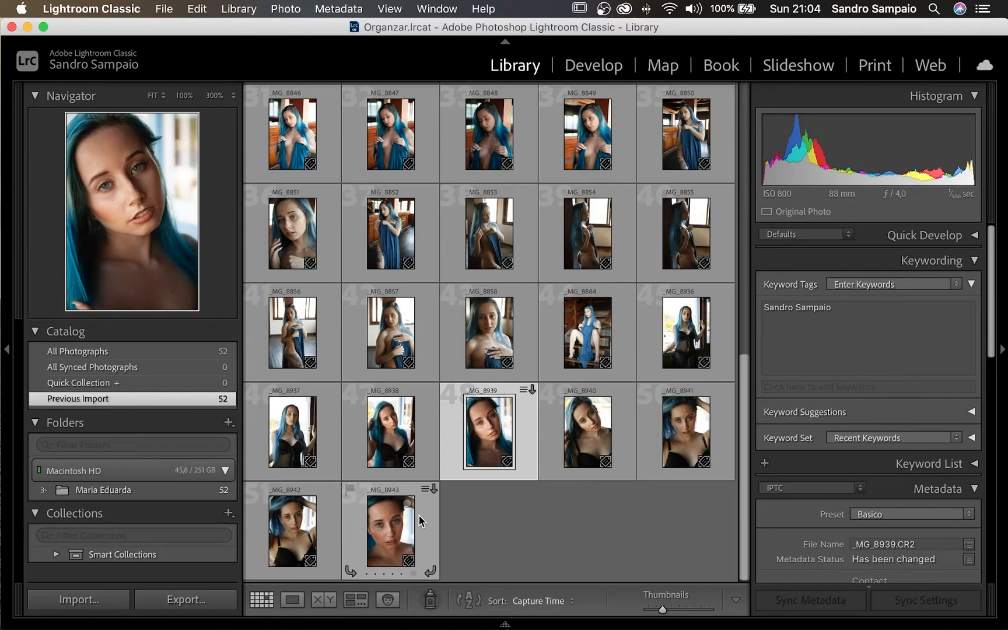
# - Open _MG_8939 in Loupe and apply the Style: Vintage VN08 preset through Quick Develop
pyautogui.click(973, 263)
pyautogui.click(550, 508)
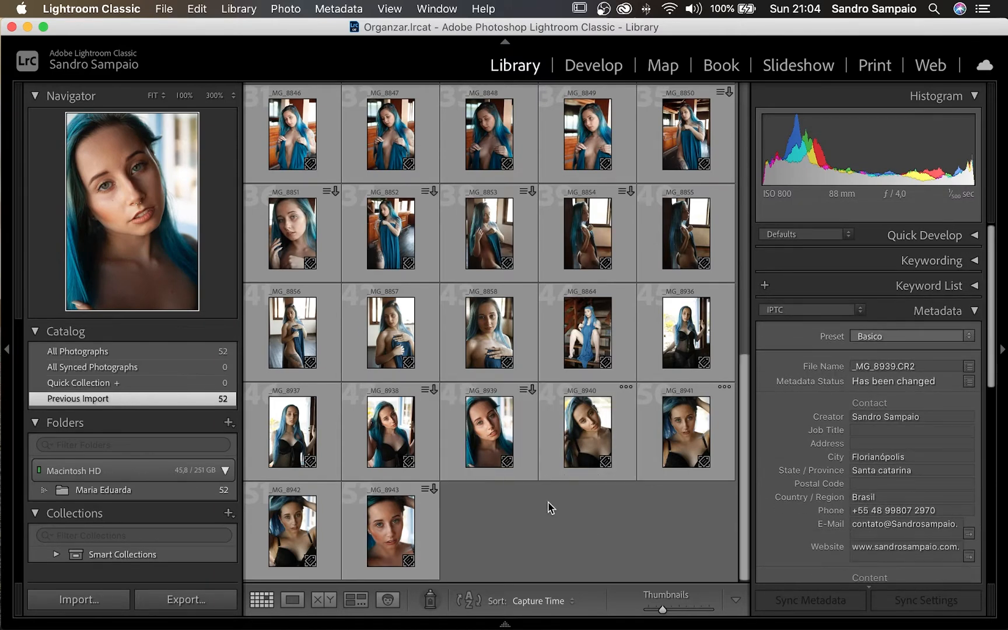
pyautogui.doubleClick(487, 436)
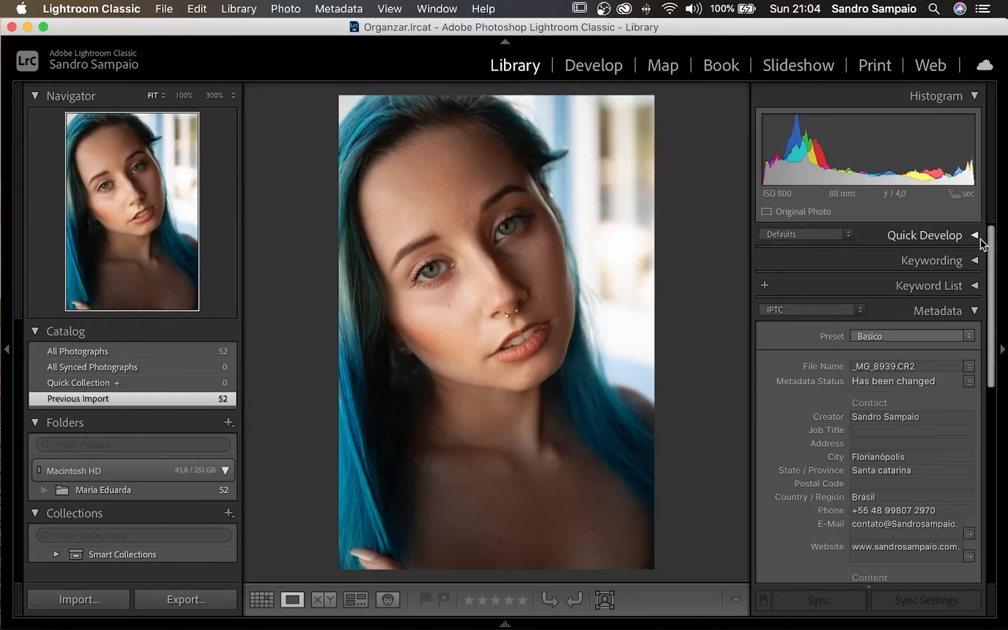
pyautogui.click(976, 237)
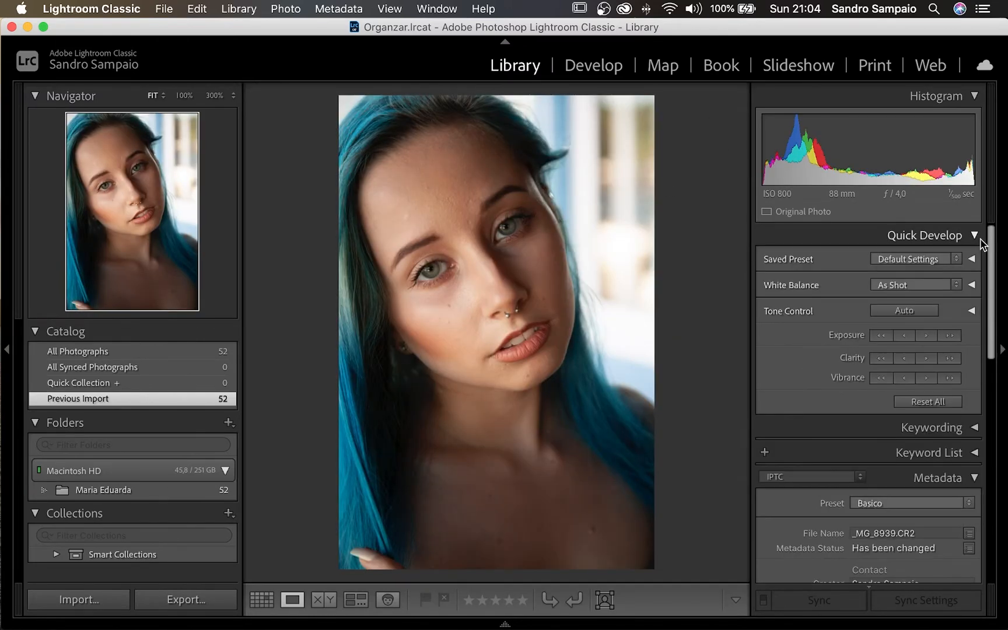
pyautogui.click(932, 260)
pyautogui.moveTo(907, 354)
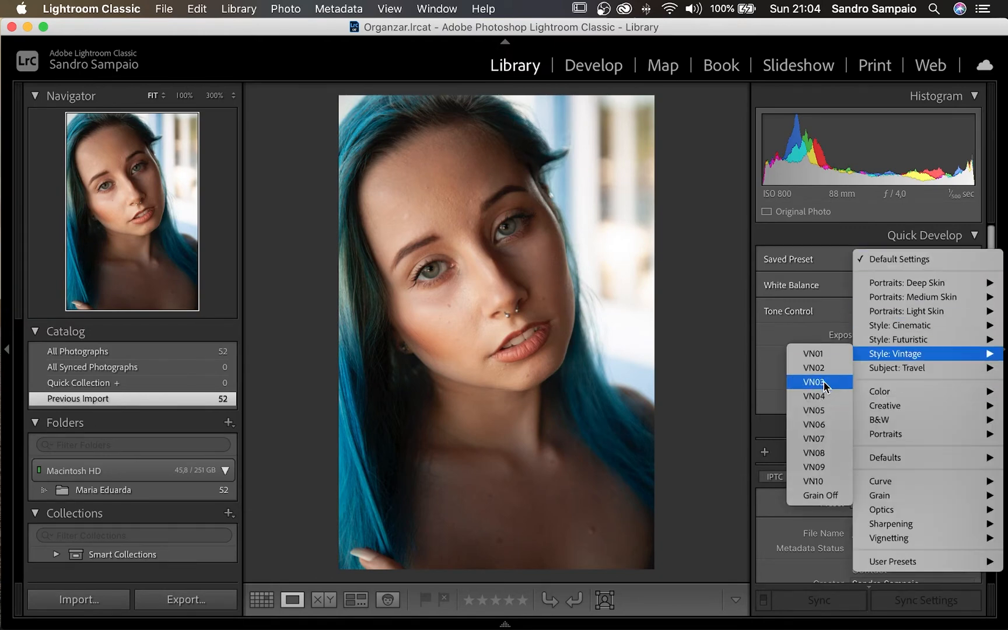
pyautogui.click(824, 454)
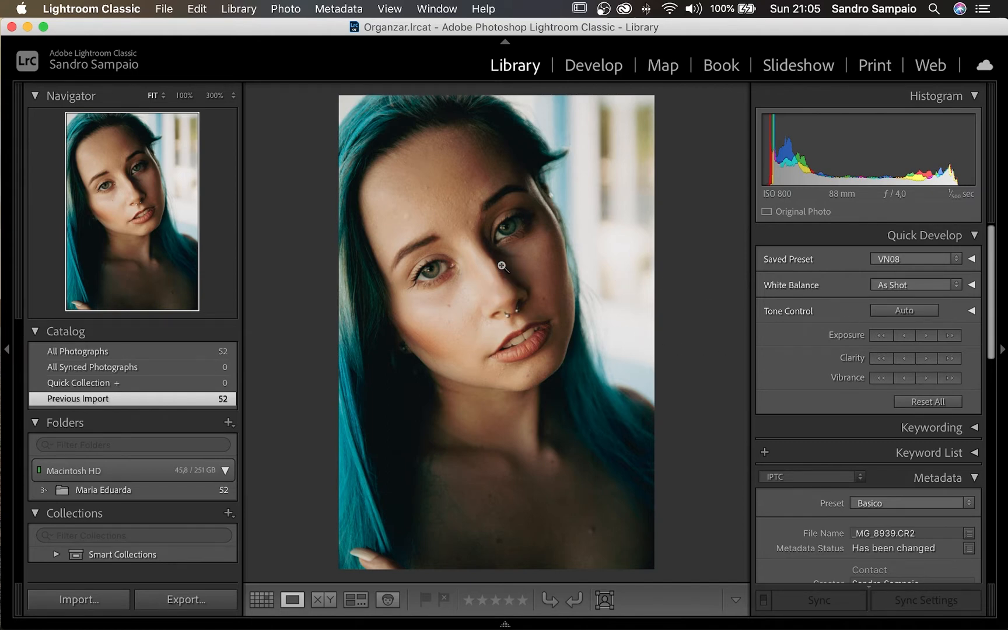
# - Collapse Quick Develop and expand the Keyword List, Keywording and Keyword Suggestions panels for _MG_8939
pyautogui.click(974, 236)
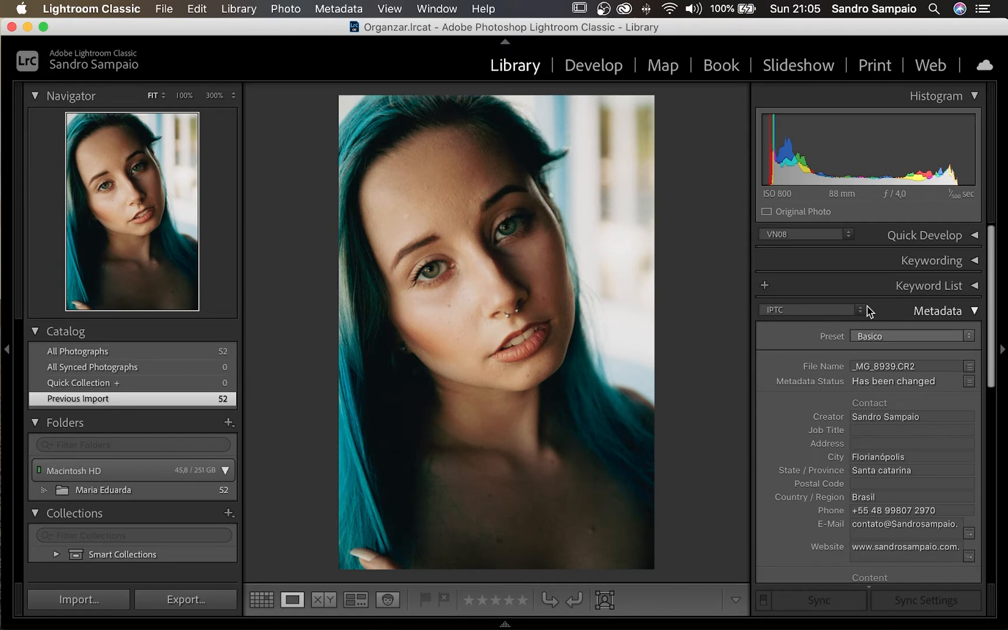
pyautogui.click(974, 285)
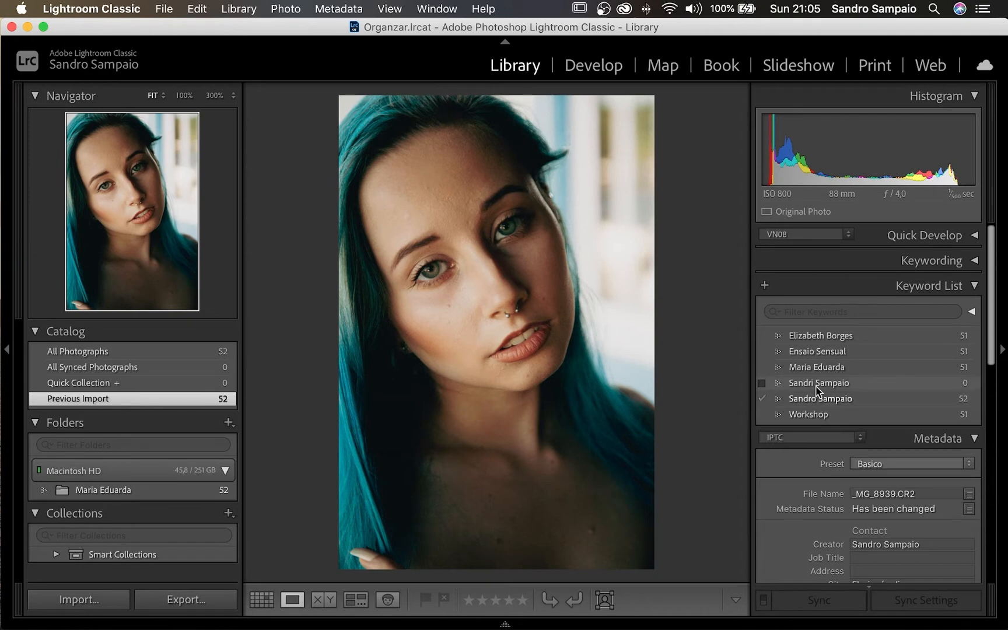
pyautogui.click(973, 260)
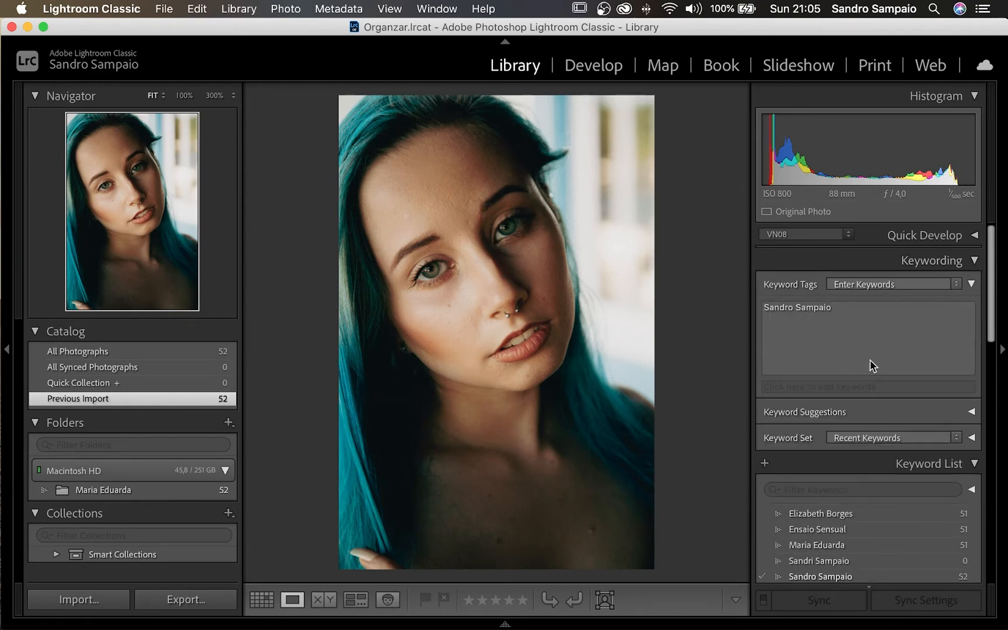
pyautogui.click(972, 413)
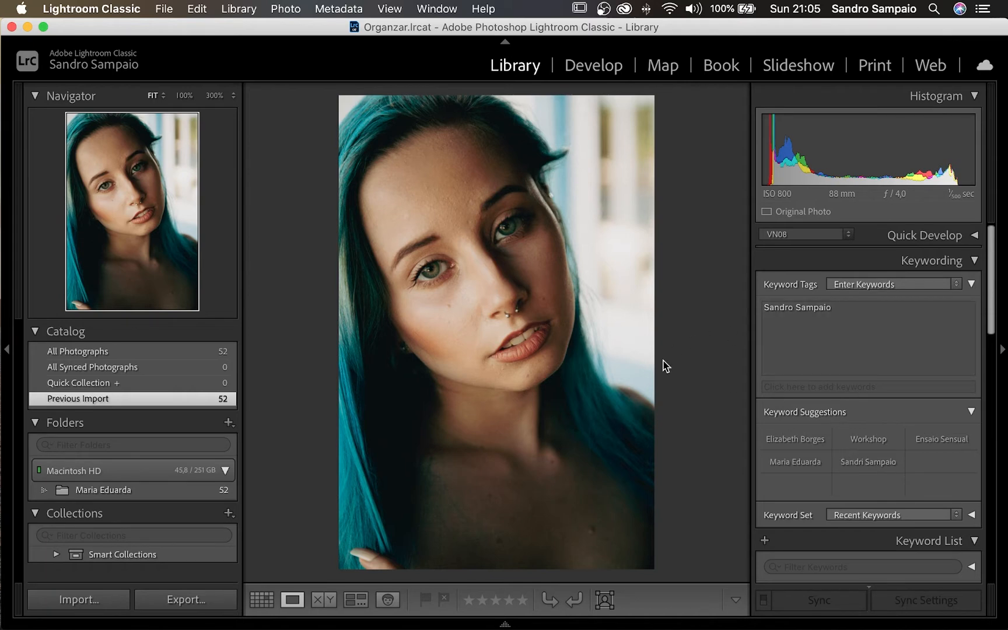
# - Add two people-name keywords and Ensaio Sensual via autocomplete, plus the Workshop suggestion, then return to Grid
pyautogui.click(852, 308)
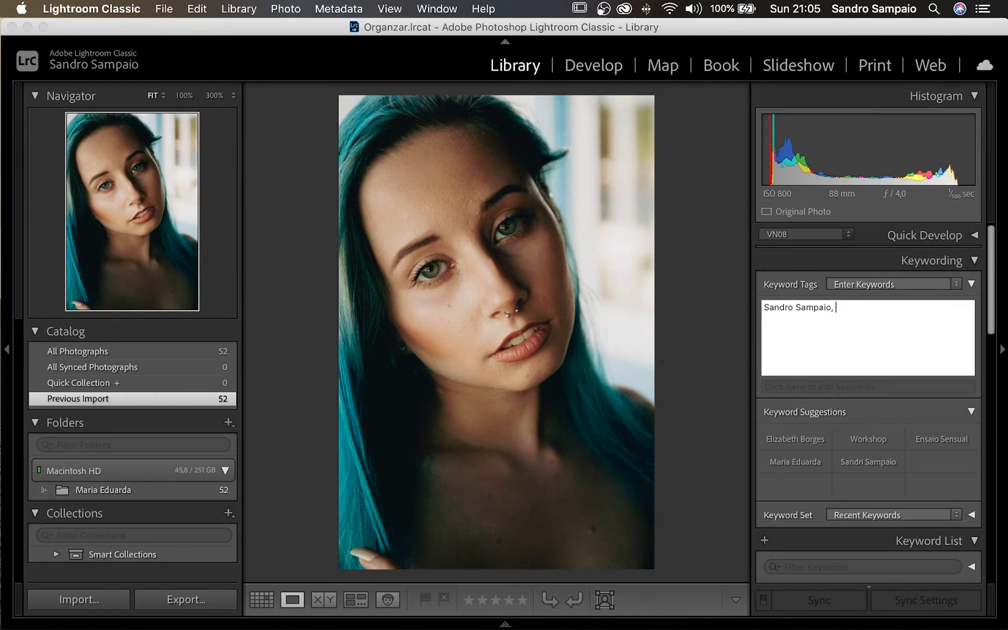
pyautogui.write('s')
pyautogui.press('BackSpace')
pyautogui.press('BackSpace')
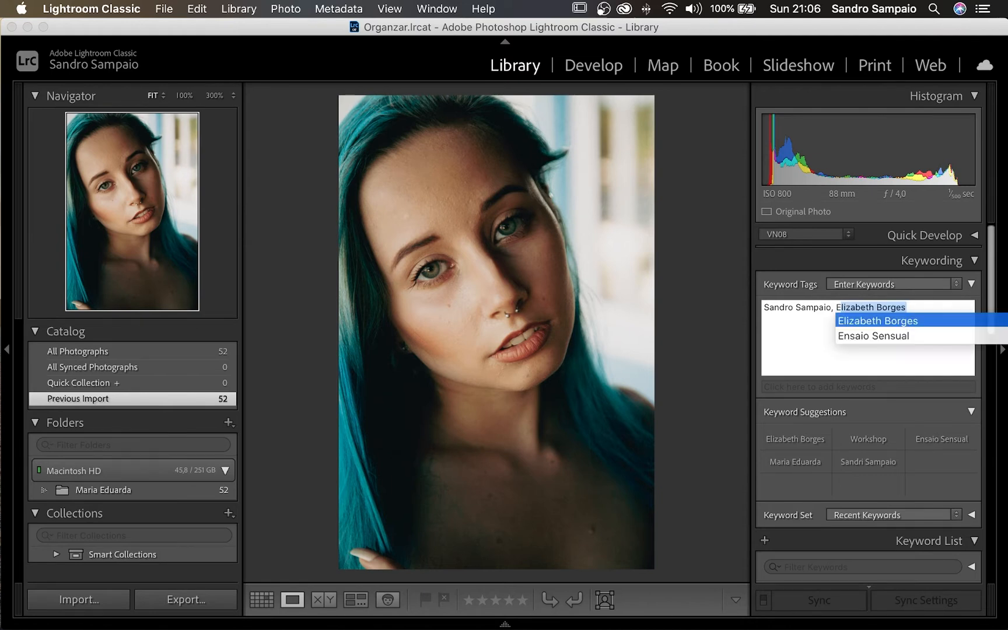
pyautogui.press('Return')
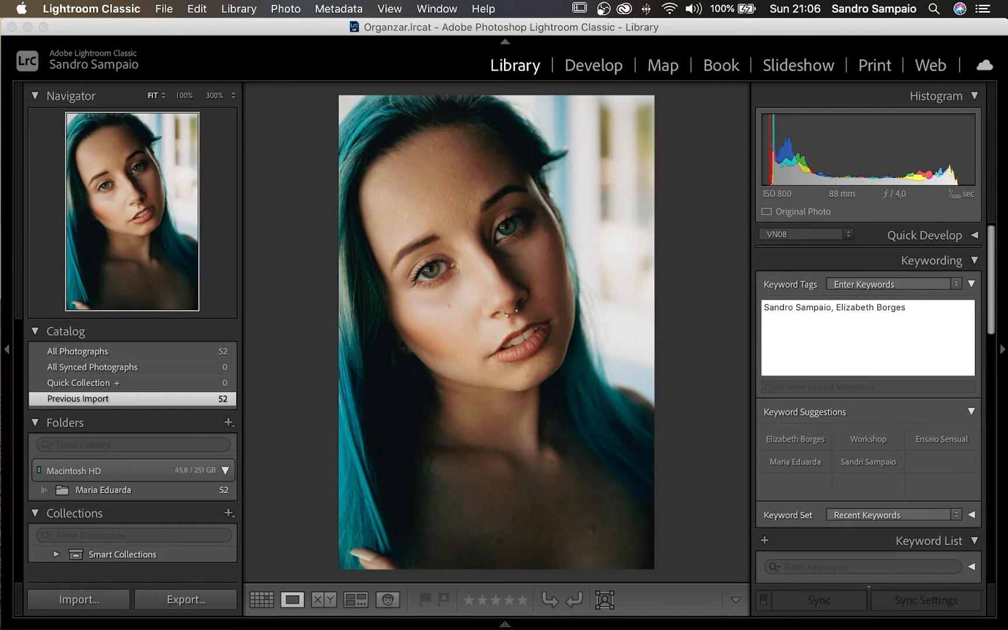
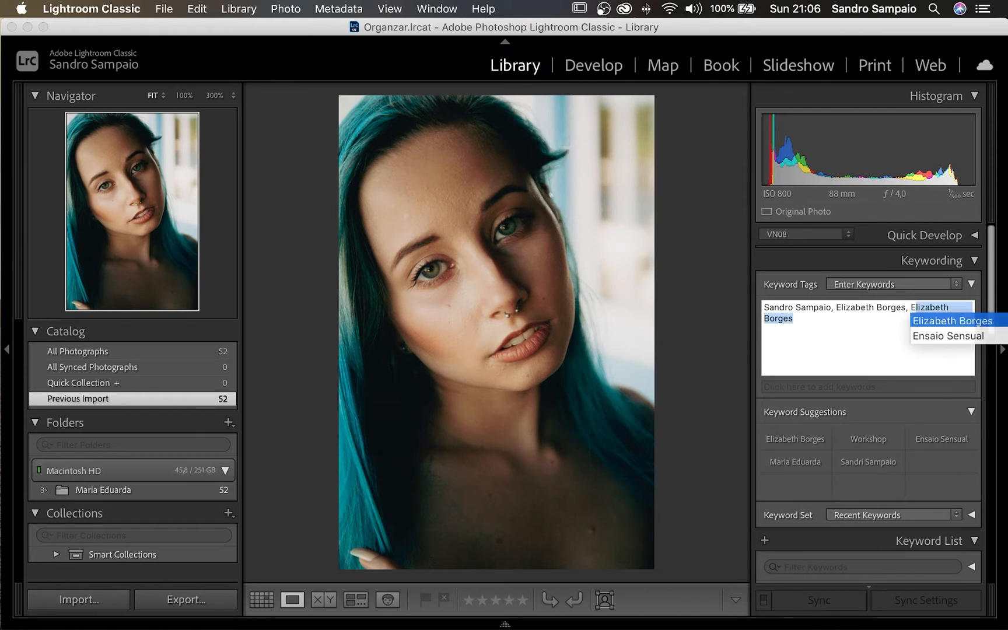
pyautogui.press('Down')
pyautogui.press('Return')
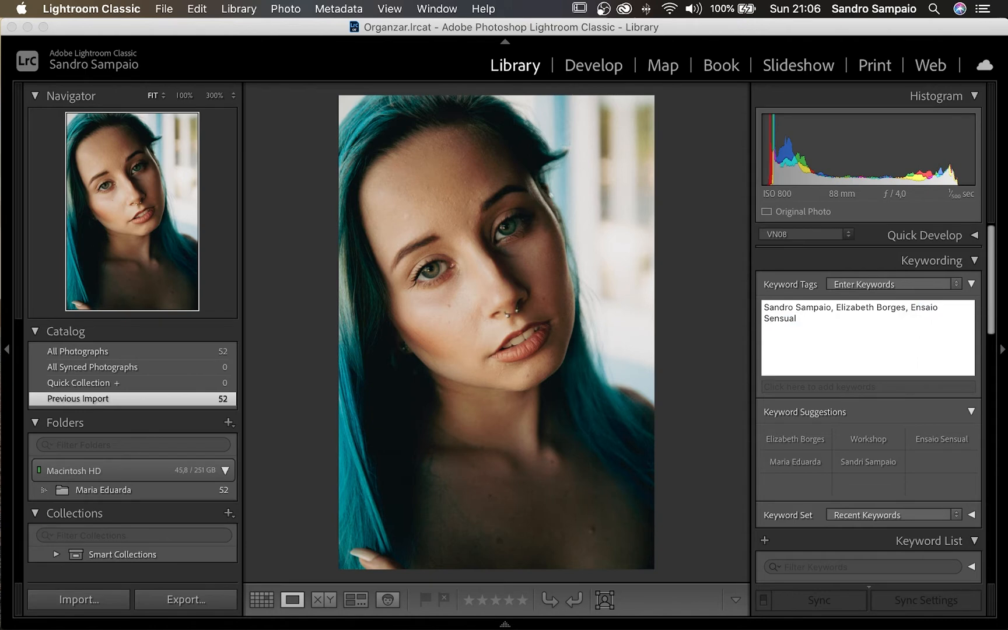
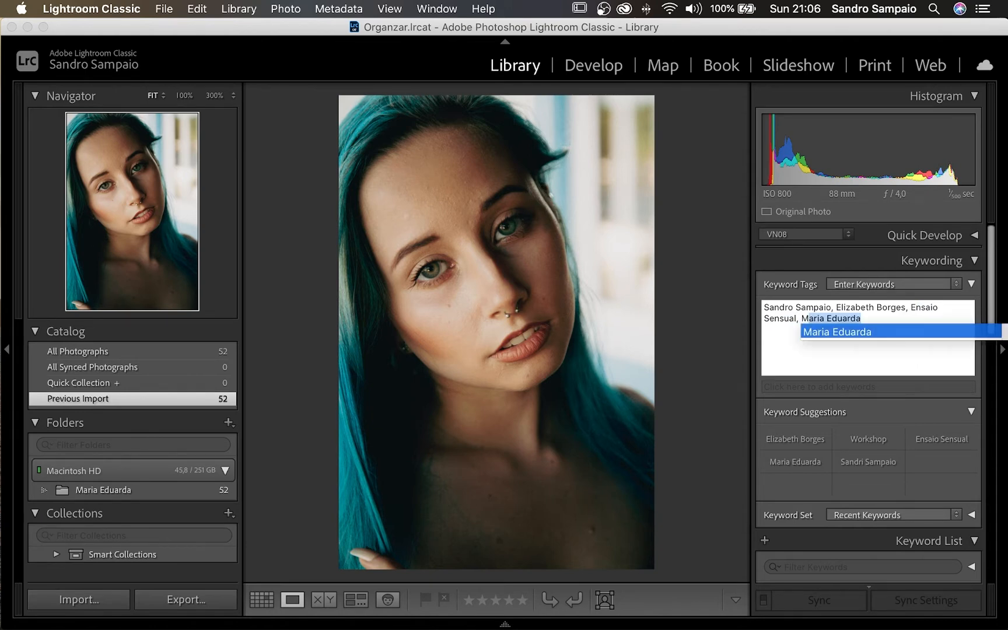
pyautogui.press('Return')
pyautogui.press('Return')
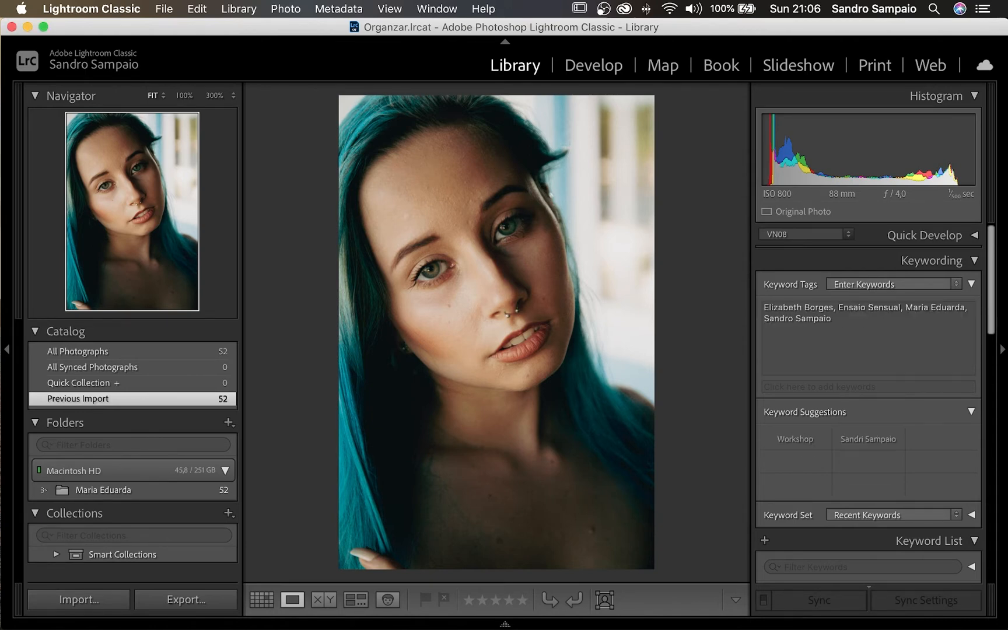
pyautogui.click(796, 441)
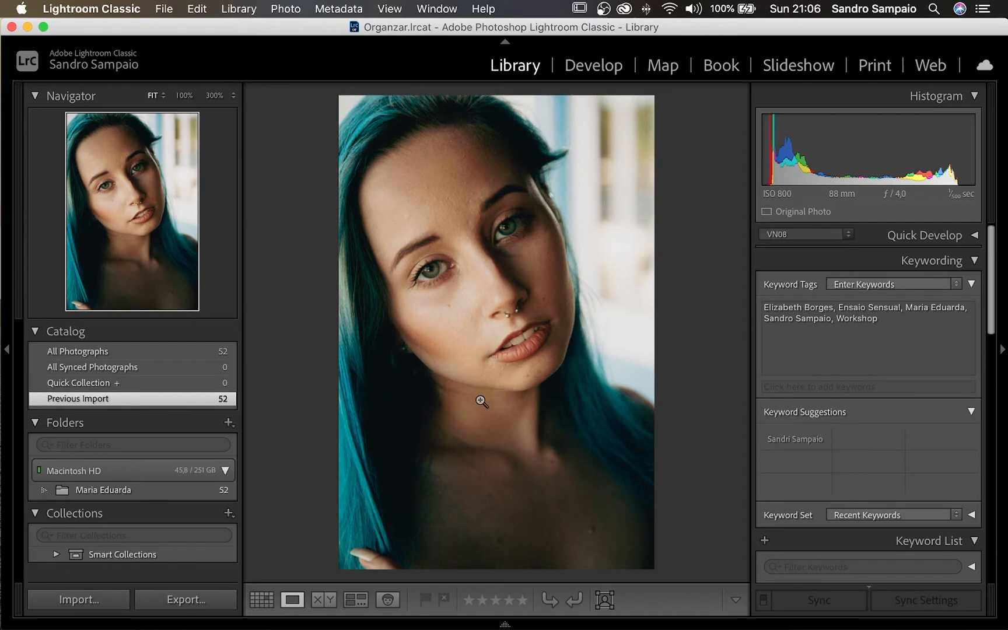
pyautogui.press('g')
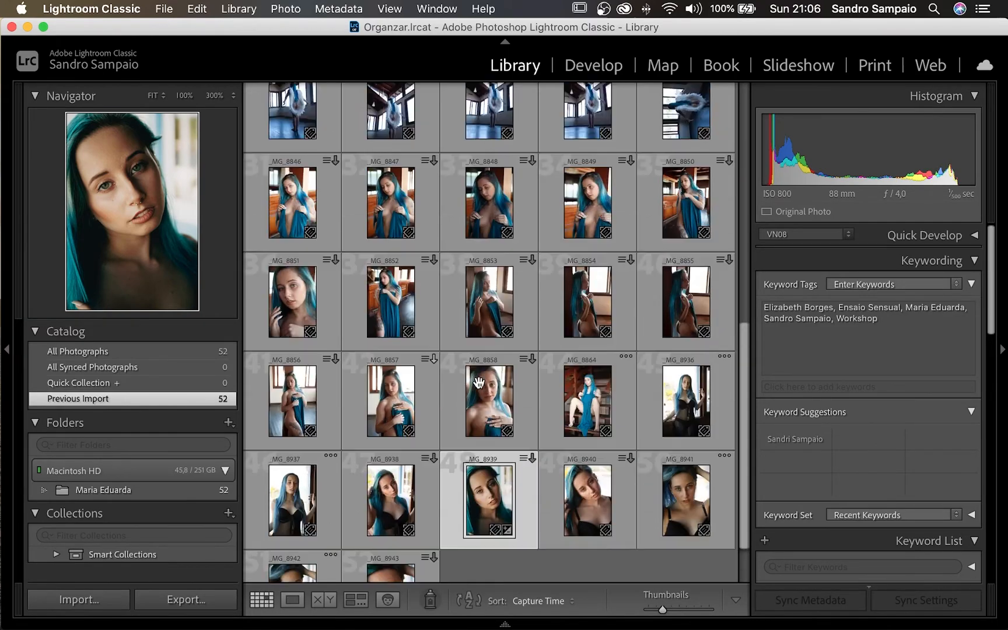
# - Scroll through all 52 thumbnails, then back to the top and select _MG_8742
pyautogui.scroll(10, 486, 384)
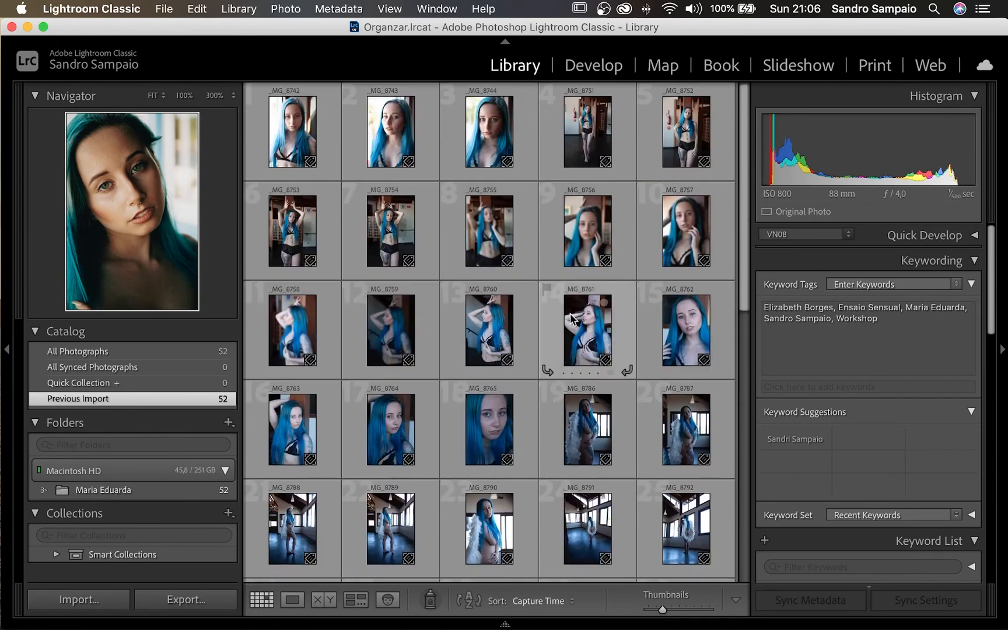
pyautogui.scroll(-5, 574, 319)
pyautogui.scroll(-3, 574, 319)
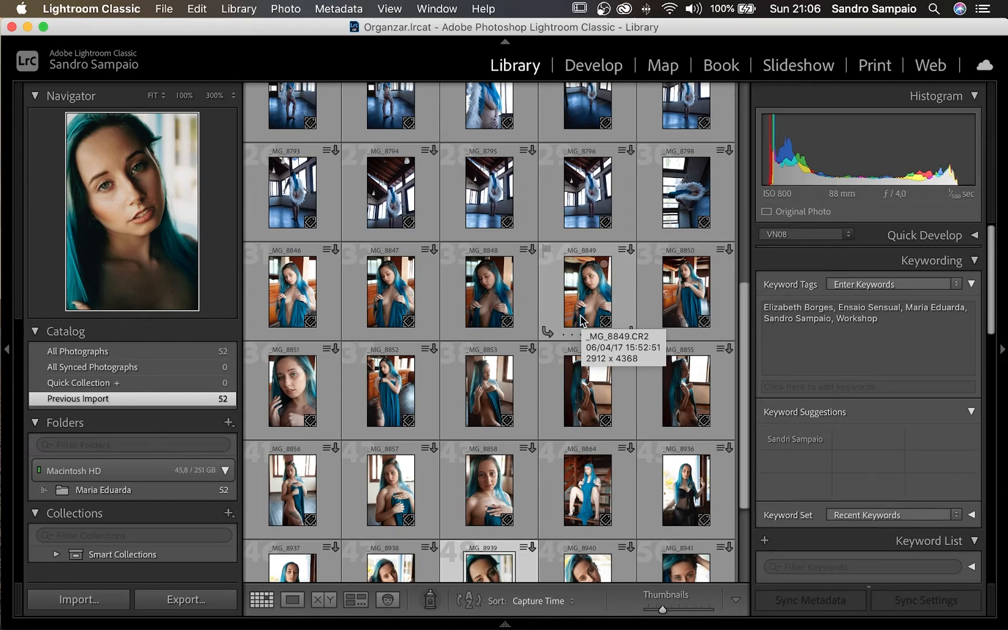
pyautogui.moveTo(741, 367); pyautogui.dragTo(742, 165)
pyautogui.click(300, 136)
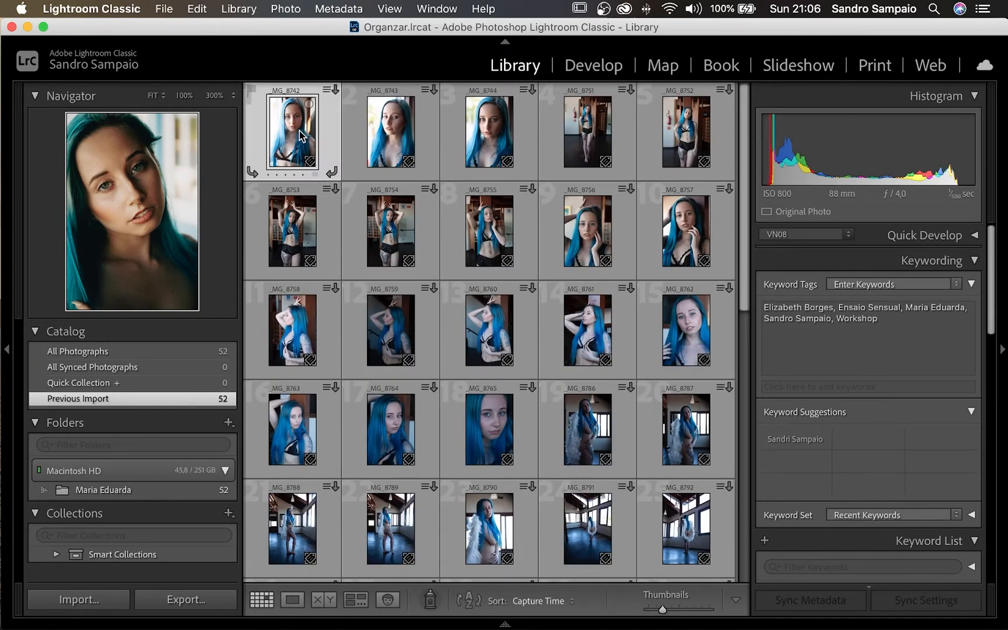
# - Start a full-screen Impromptu Slideshow from _MG_8742 with Cmd+Return
pyautogui.press('super+Return')
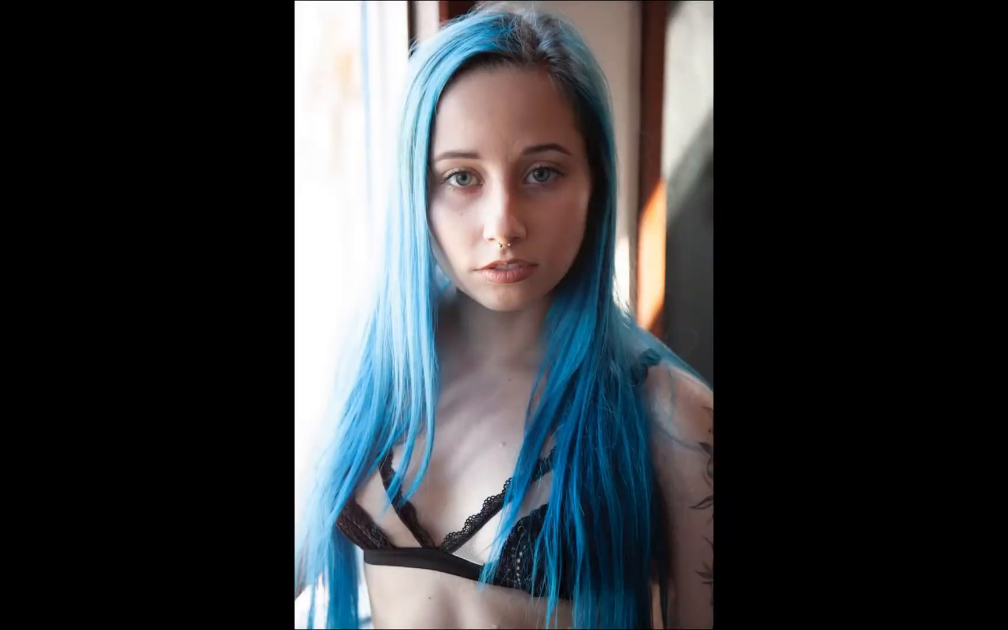
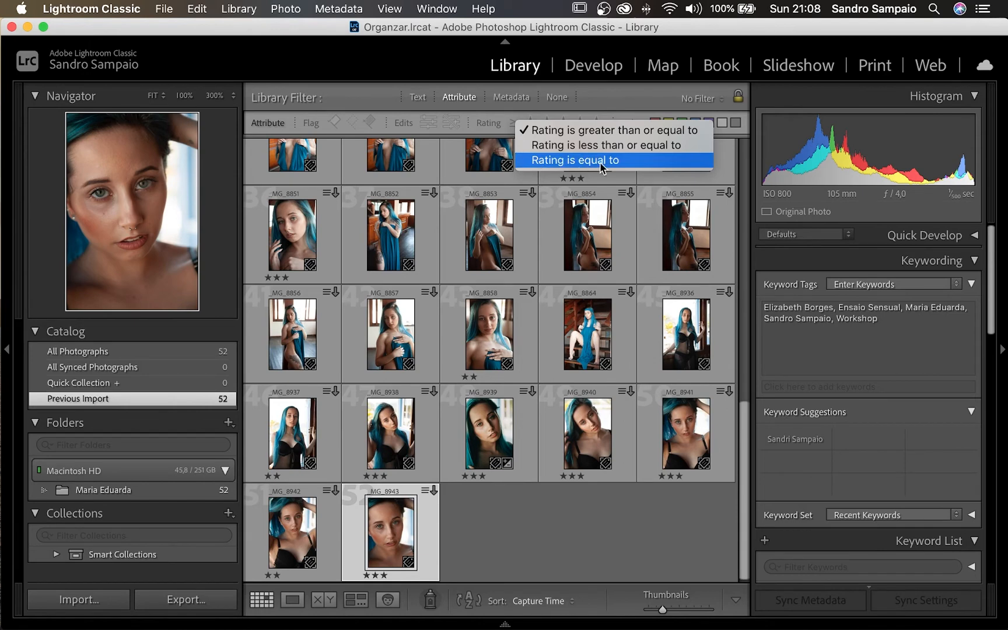
# - Filter the grid to photos rated exactly one star and view the selected one full screen
pyautogui.click(600, 161)
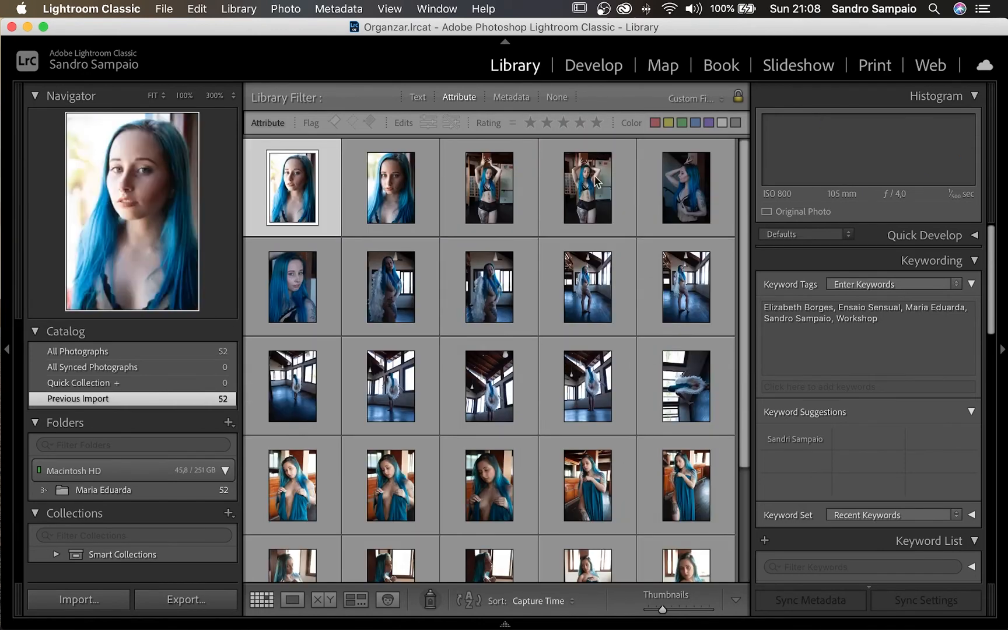
pyautogui.click(529, 123)
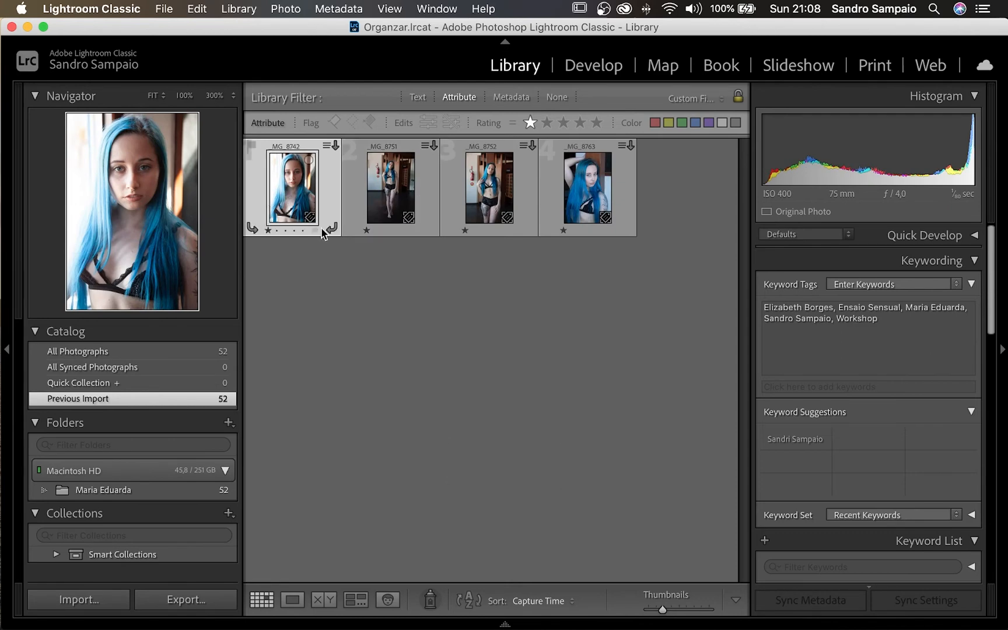
pyautogui.press('f')
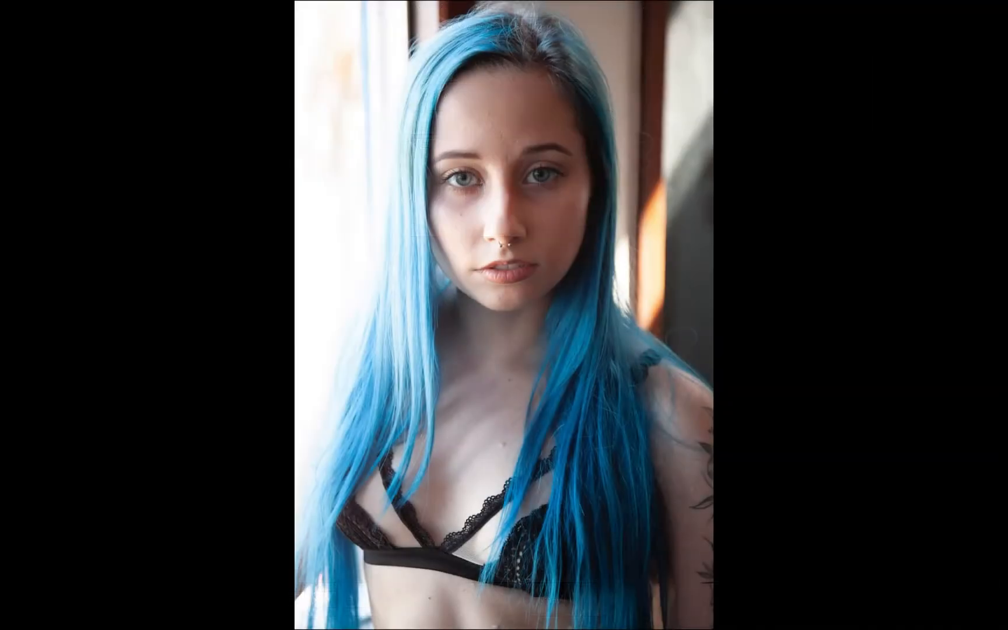
# - Raise _MG_8742 and the arm-raised close-up _MG_8763 from one to two stars
pyautogui.press('2')
pyautogui.press('Right')
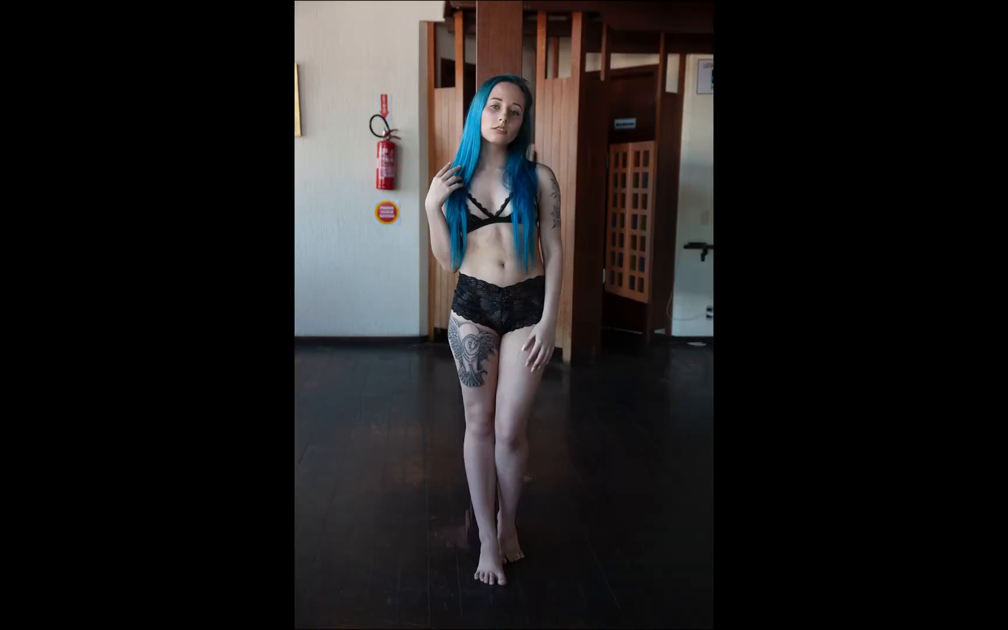
pyautogui.press('Right')
pyautogui.press('Right')
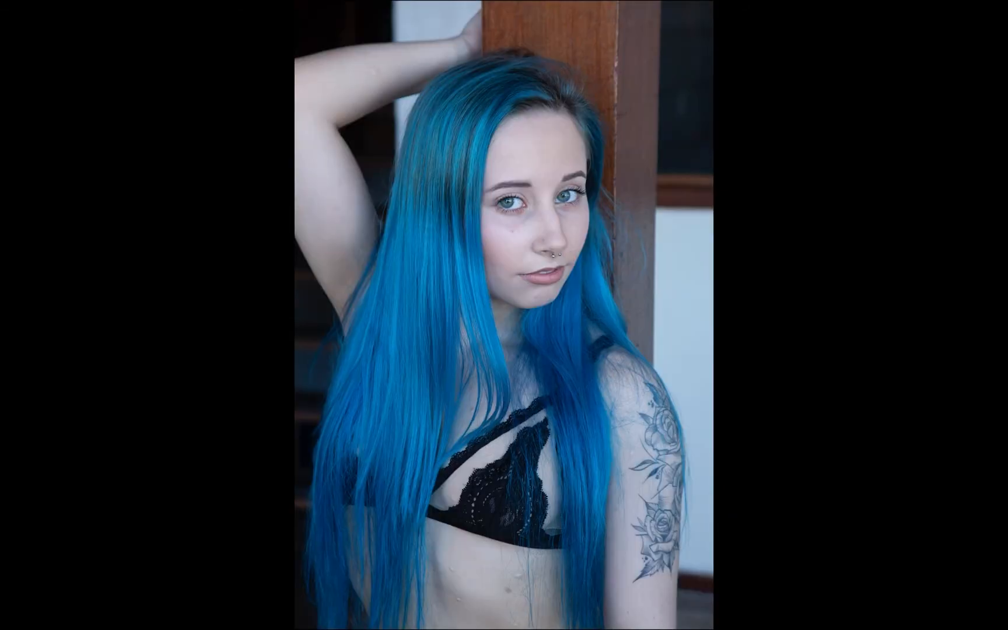
pyautogui.press('Right')
pyautogui.press('Left')
pyautogui.press('2')
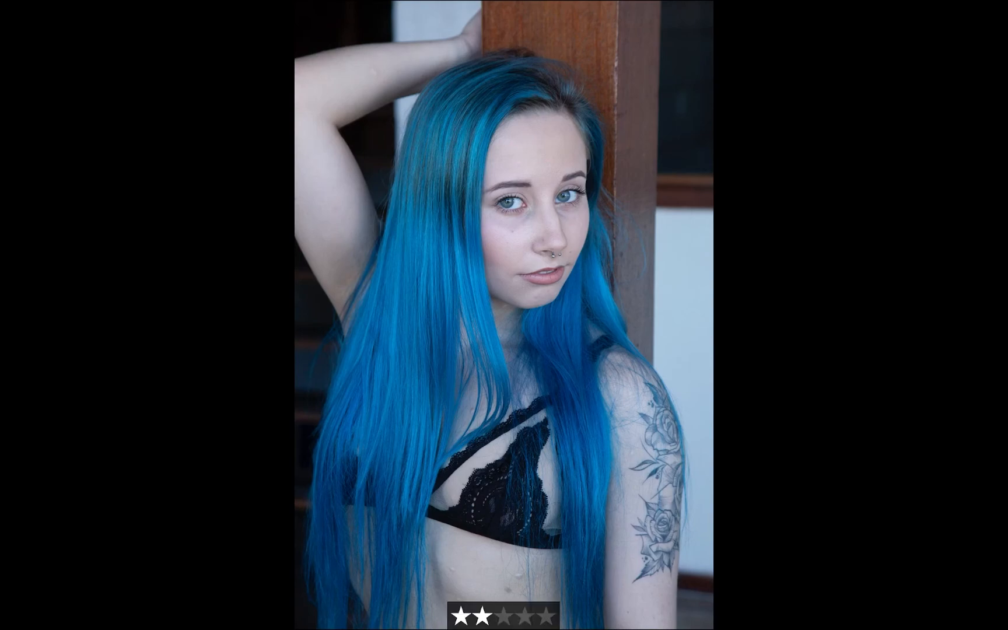
pyautogui.press('Right')
# - Filter to photos rated exactly two stars and open the first one in Loupe
pyautogui.press('Escape')
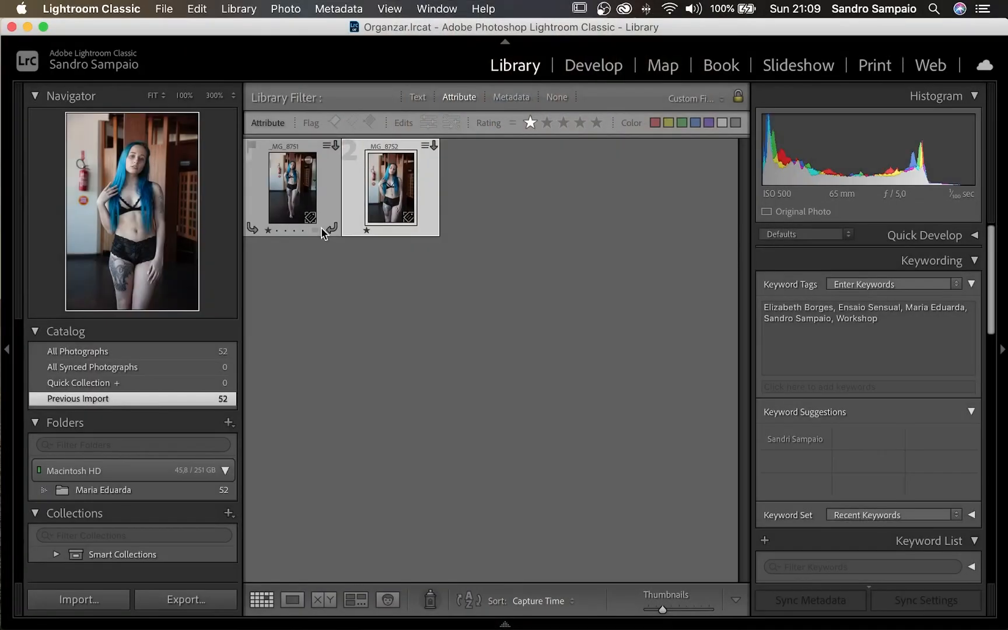
pyautogui.click(546, 123)
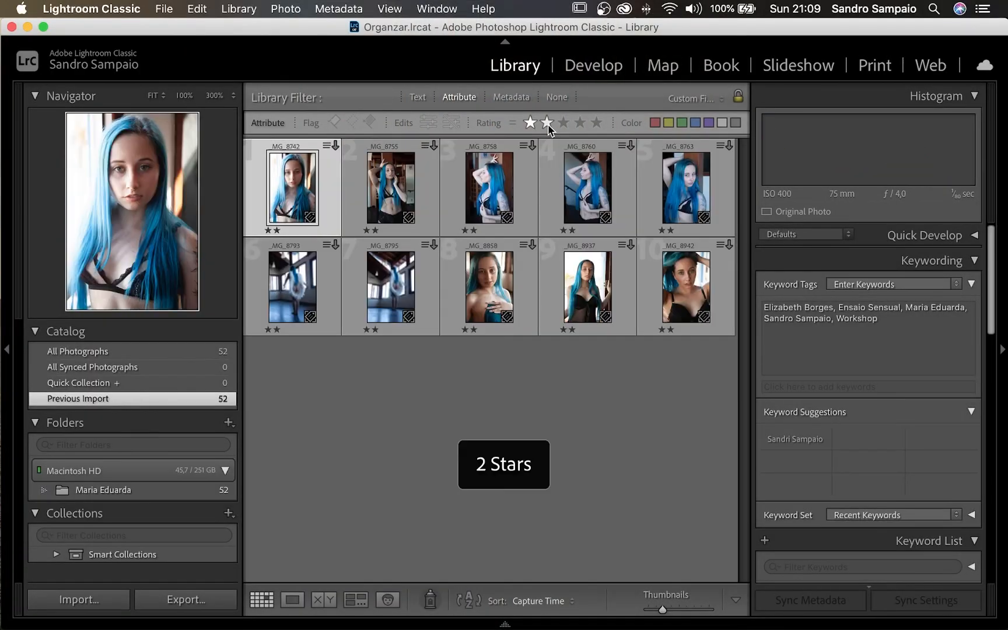
pyautogui.doubleClick(311, 195)
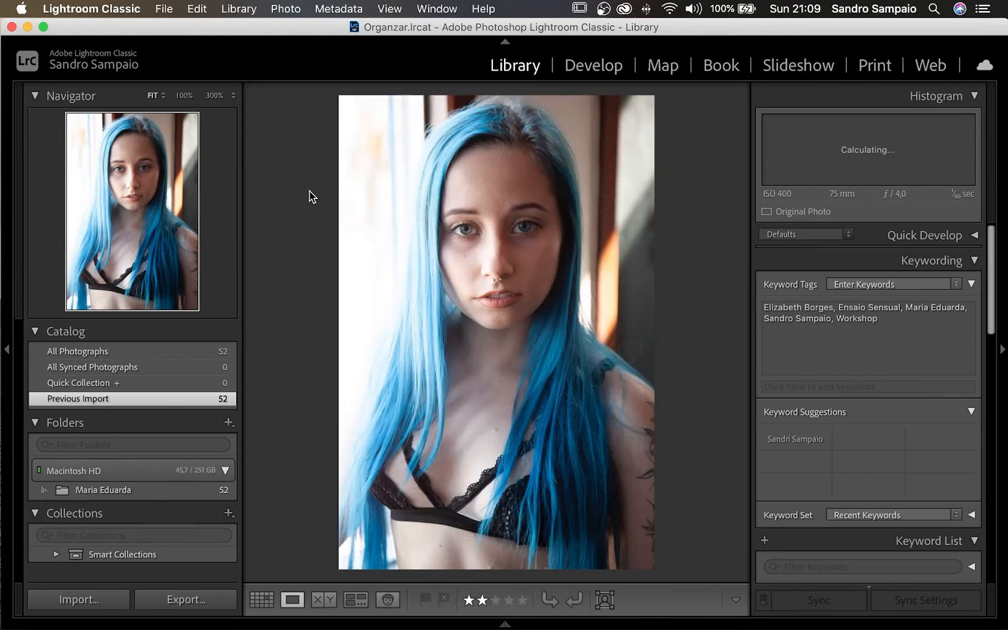
# - Step through the two-star photos, promote _MG_8942 to three stars, and return to Grid
pyautogui.press('Right')
pyautogui.press('Right')
pyautogui.press('Right')
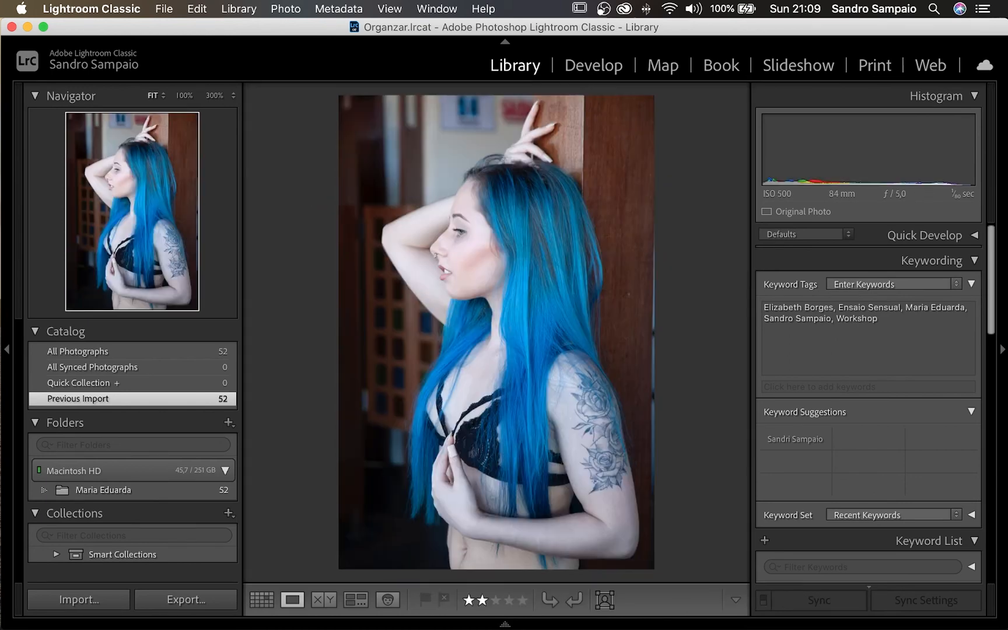
pyautogui.press('Right')
pyautogui.press('Right')
pyautogui.press('Right')
pyautogui.press('Right')
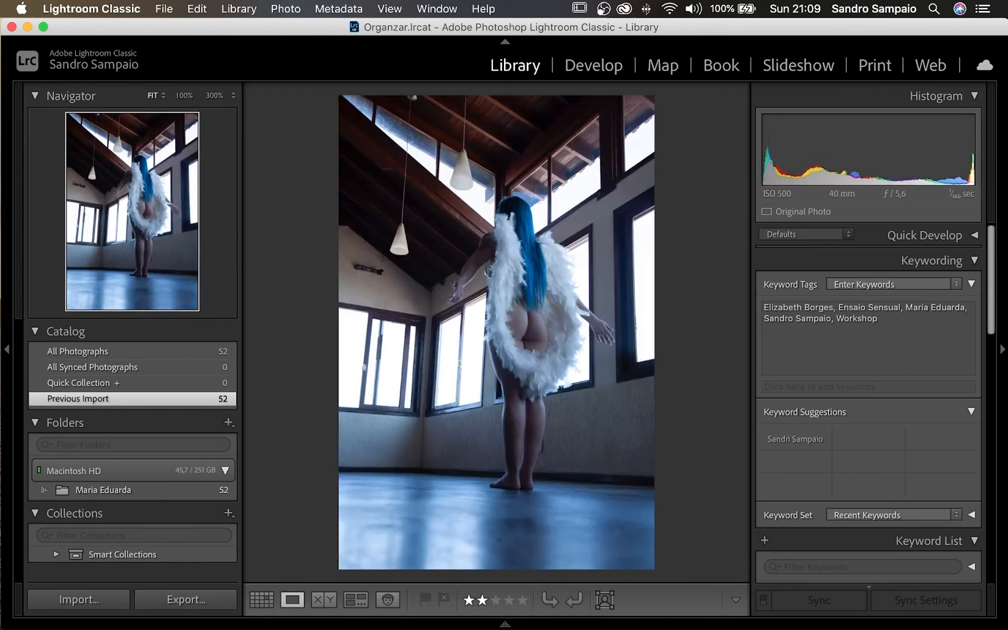
pyautogui.press('Right')
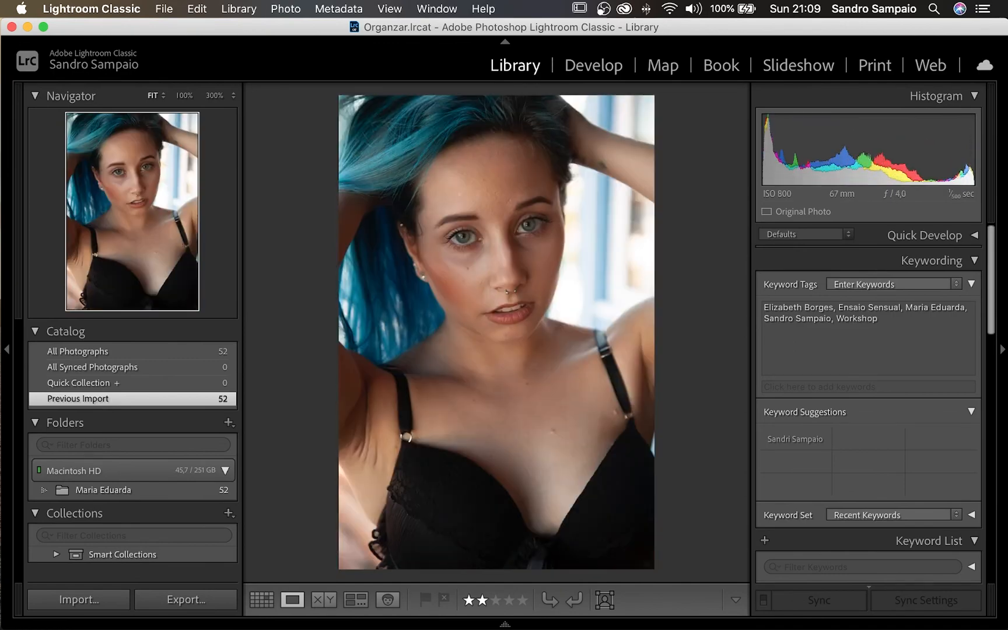
pyautogui.press('3')
pyautogui.press('Right')
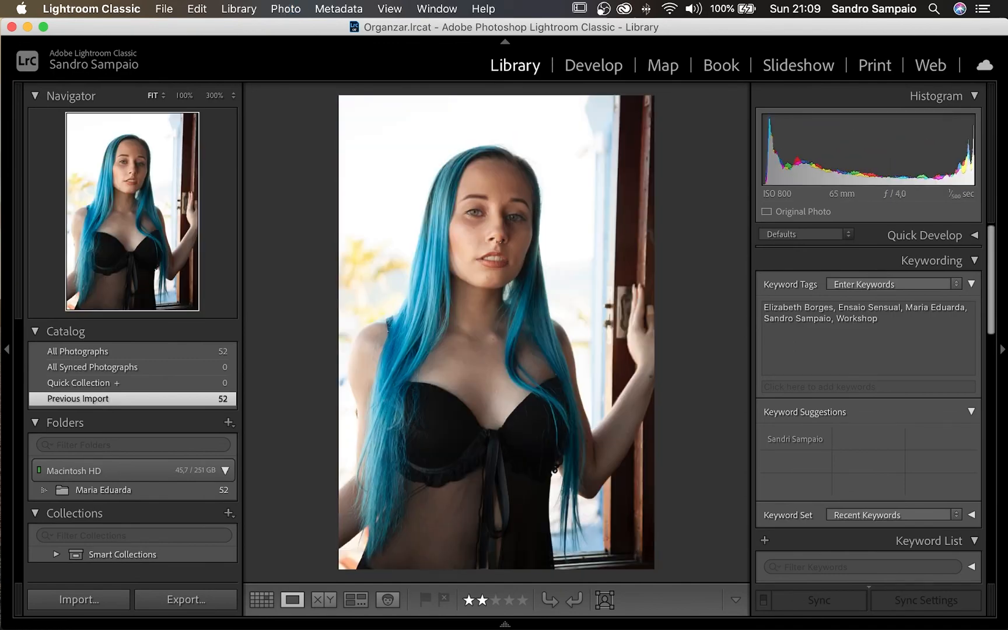
pyautogui.press('g')
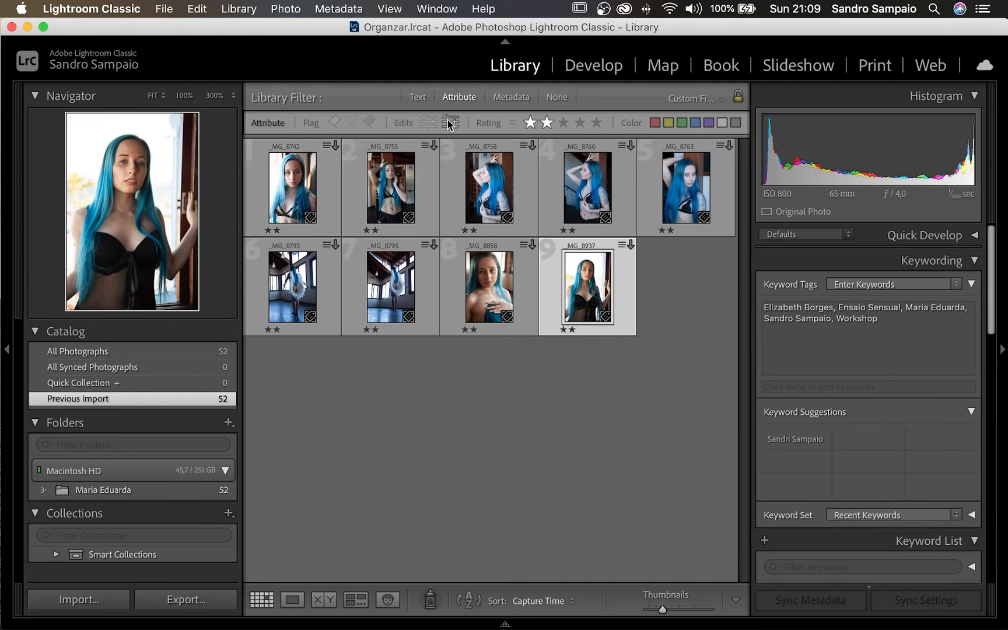
# - Show only photos rated exactly three stars and step forward through them full screen
pyautogui.click(565, 122)
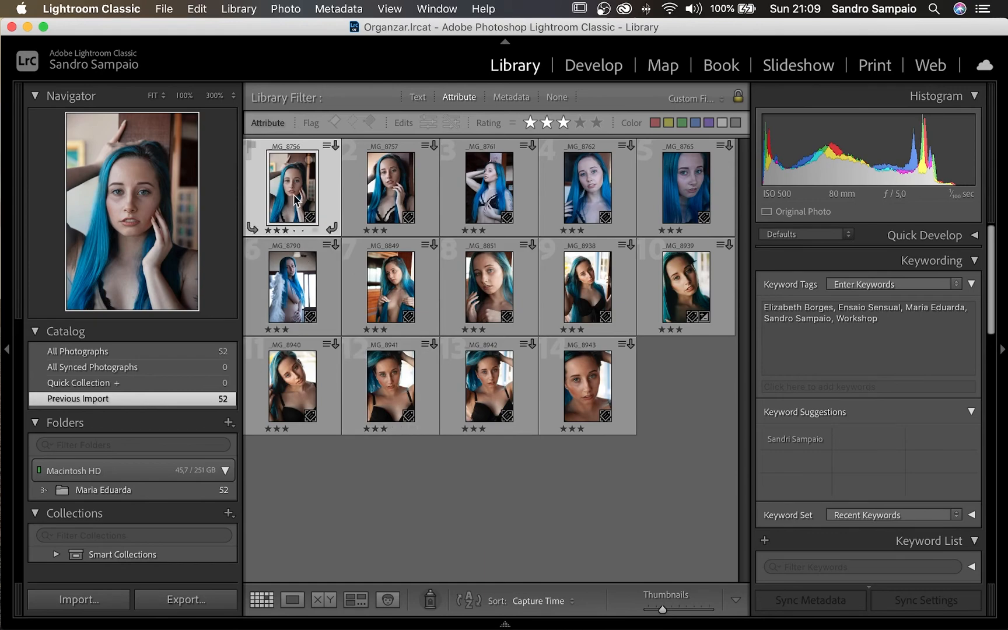
pyautogui.press('f')
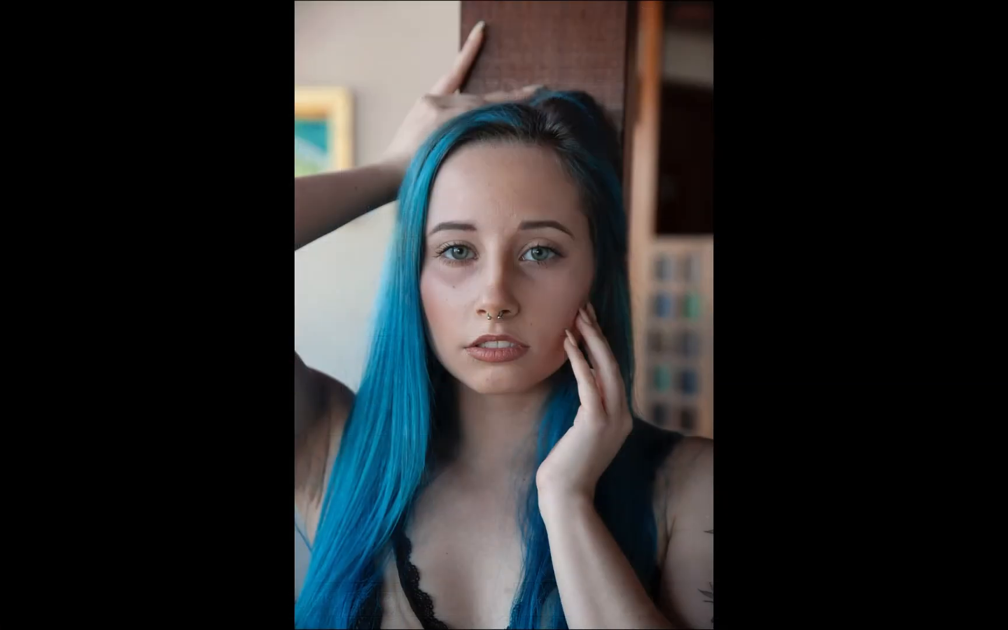
pyautogui.press('Right')
pyautogui.press('Right')
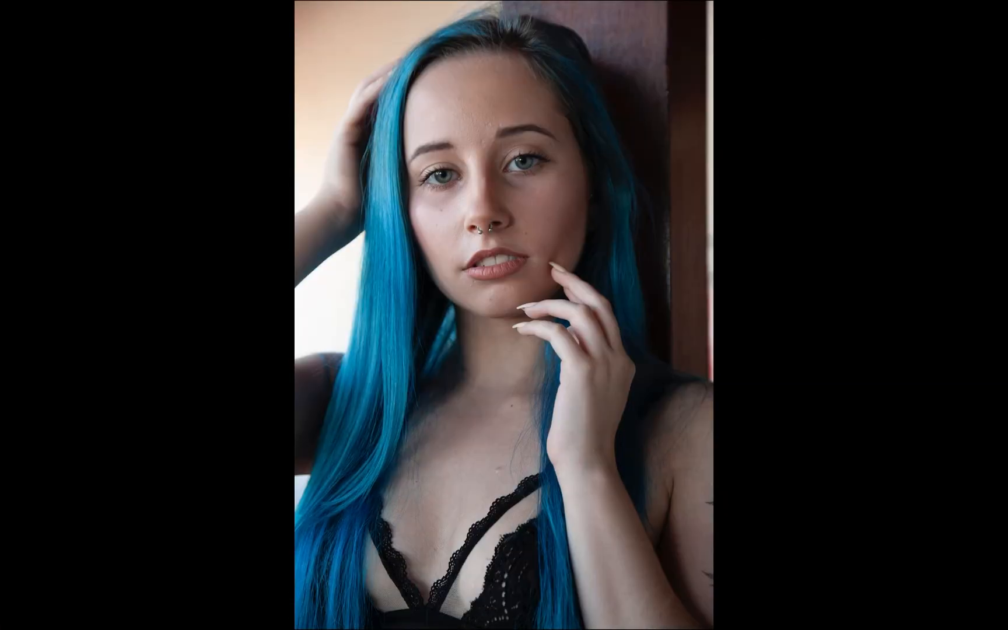
pyautogui.press('Right')
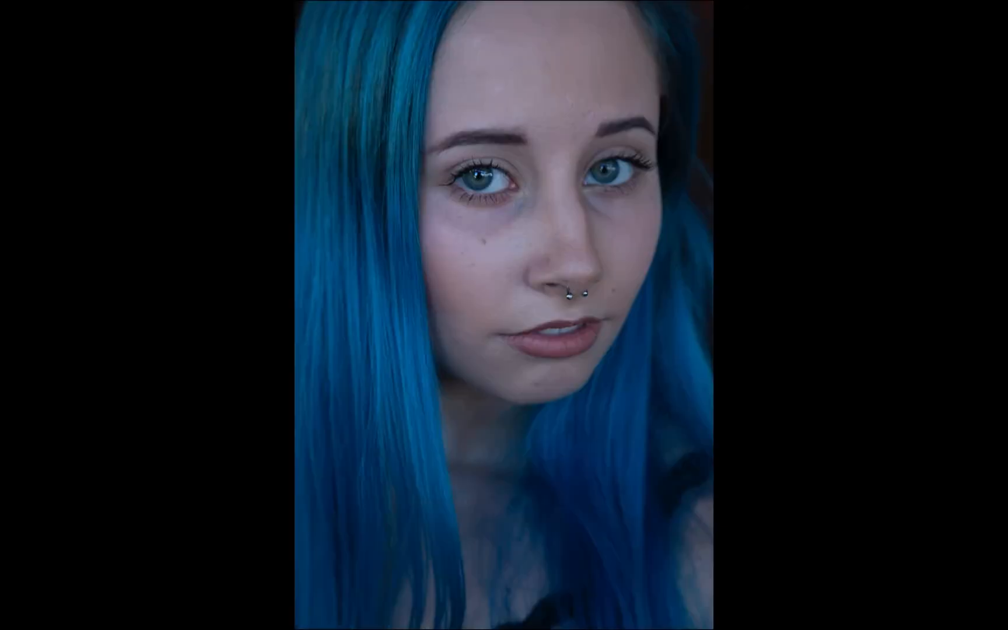
pyautogui.press('Right')
pyautogui.press('Right')
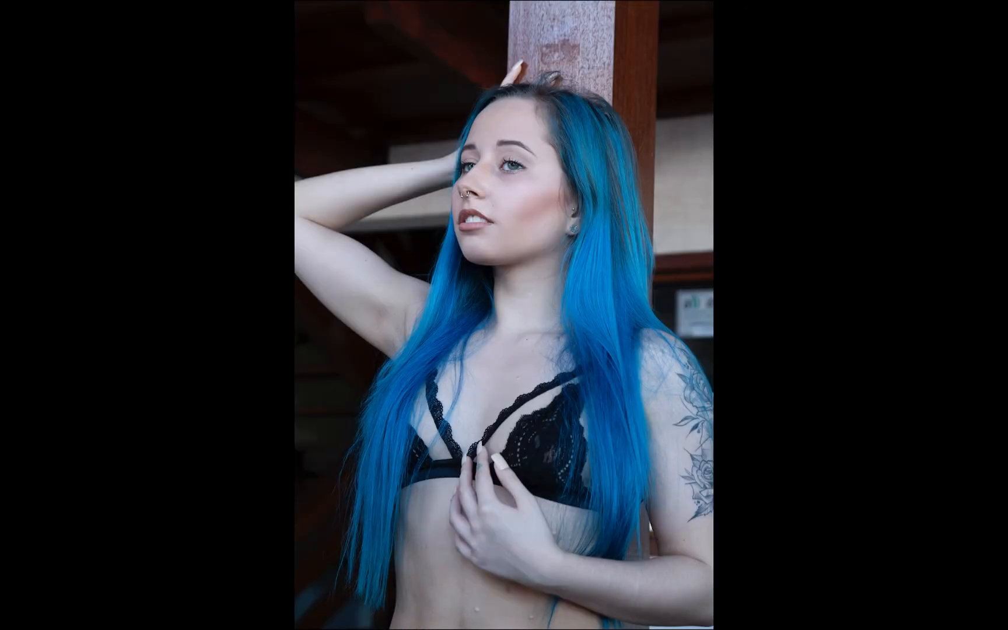
pyautogui.press('Right')
pyautogui.press('Right')
pyautogui.press('Left')
pyautogui.press('Right')
# - Step back through the remaining three-star photos, then exit to Grid and clear the selection
pyautogui.press('Left')
pyautogui.press('Left')
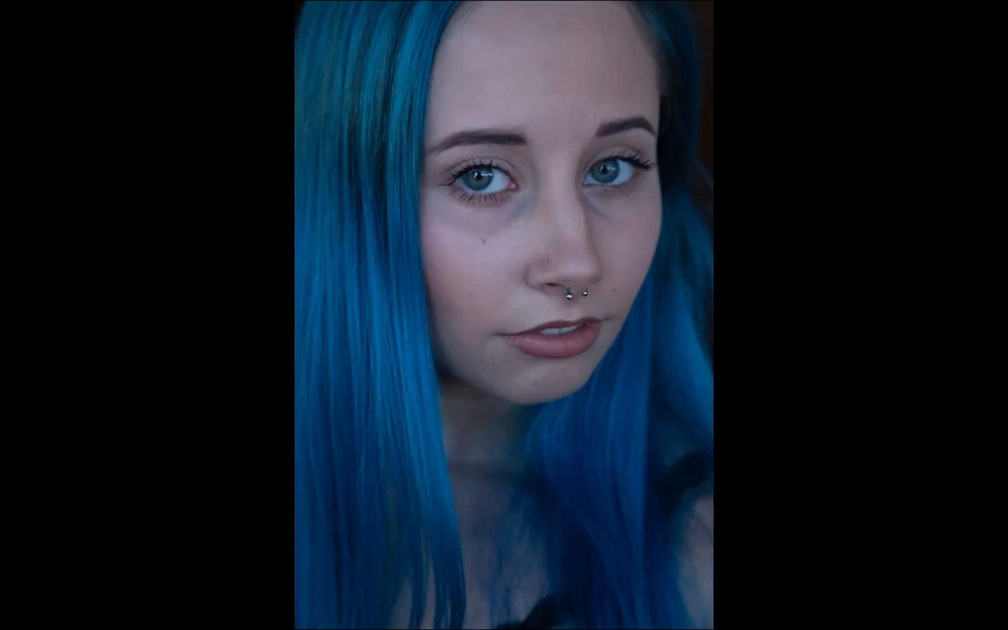
pyautogui.press('Left')
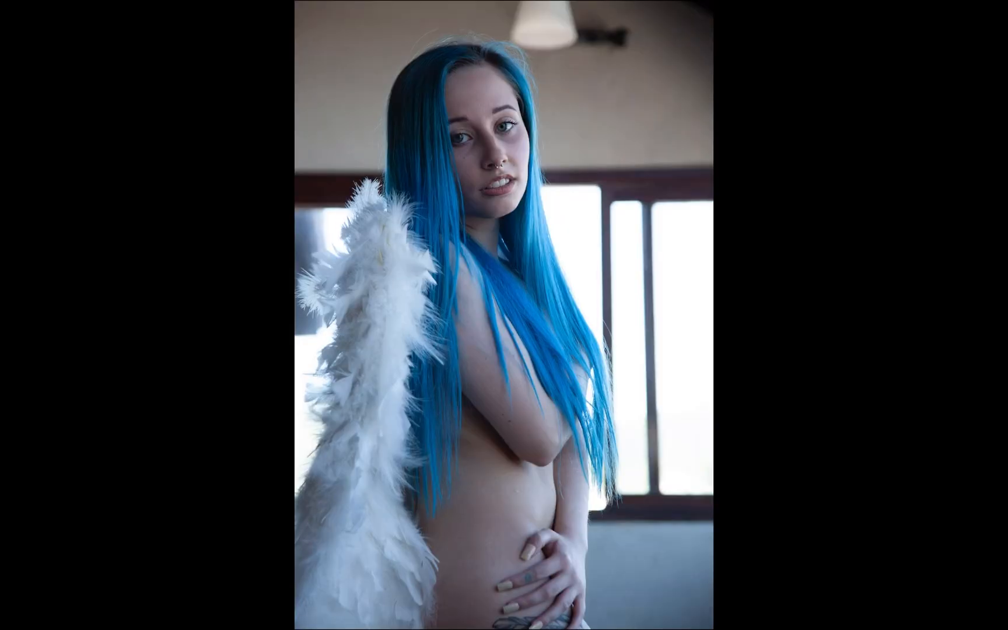
pyautogui.press('Left')
pyautogui.press('Left')
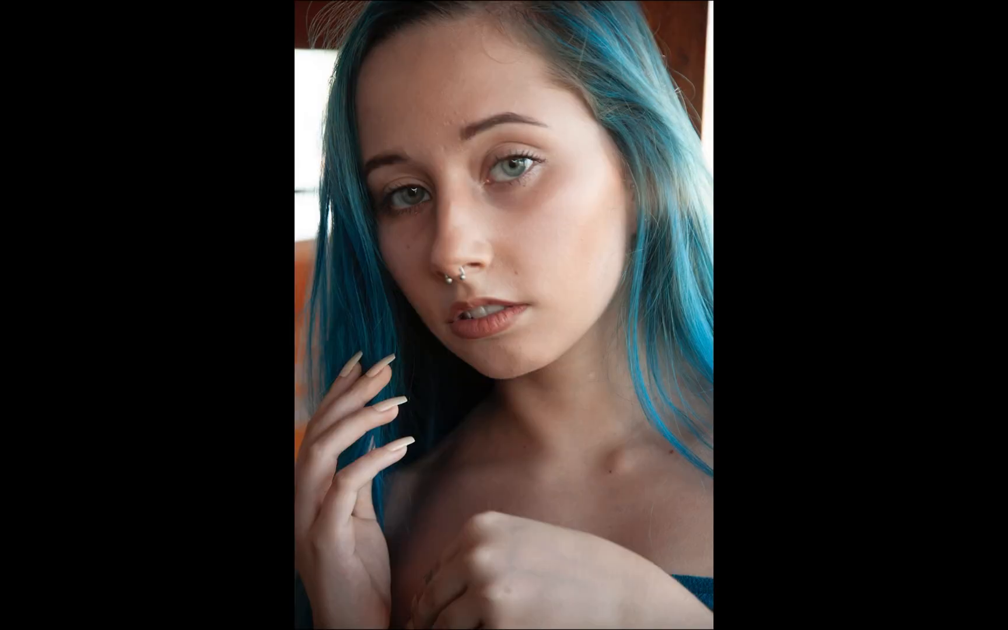
pyautogui.press('Left')
pyautogui.press('Left')
pyautogui.press('Left')
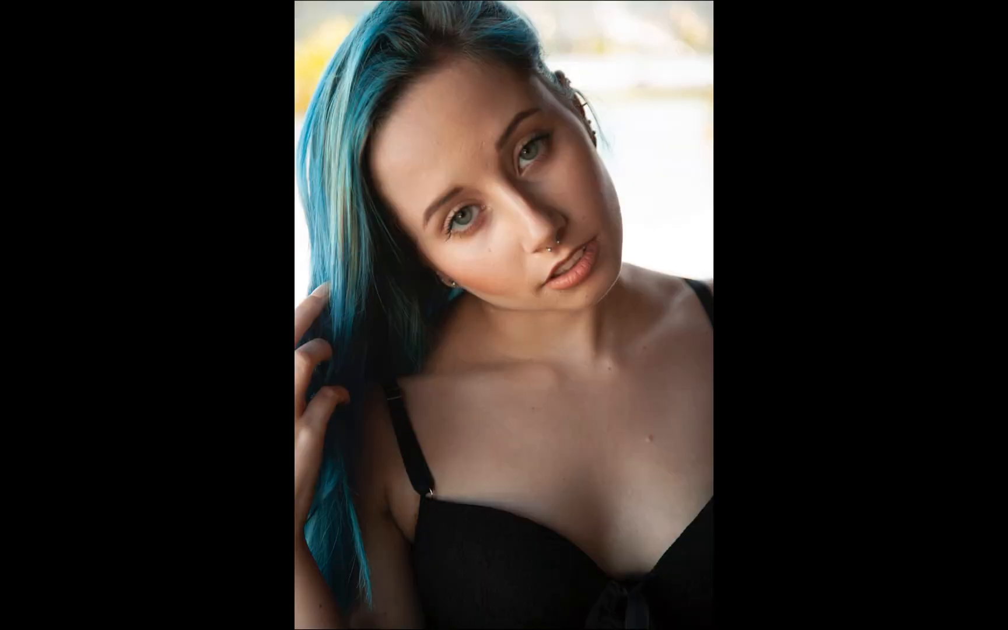
pyautogui.press('Left')
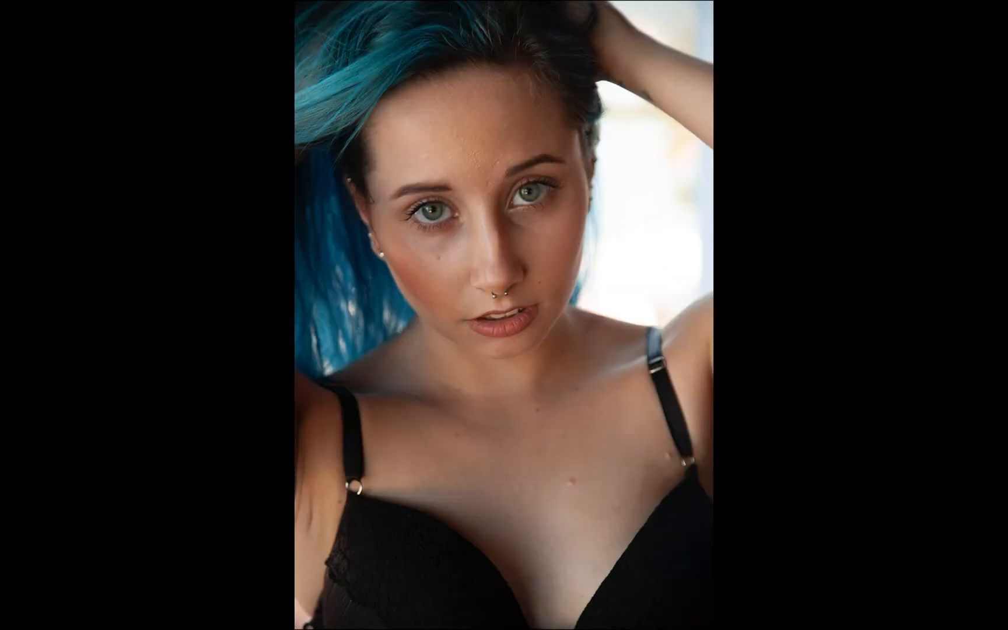
pyautogui.press('Left')
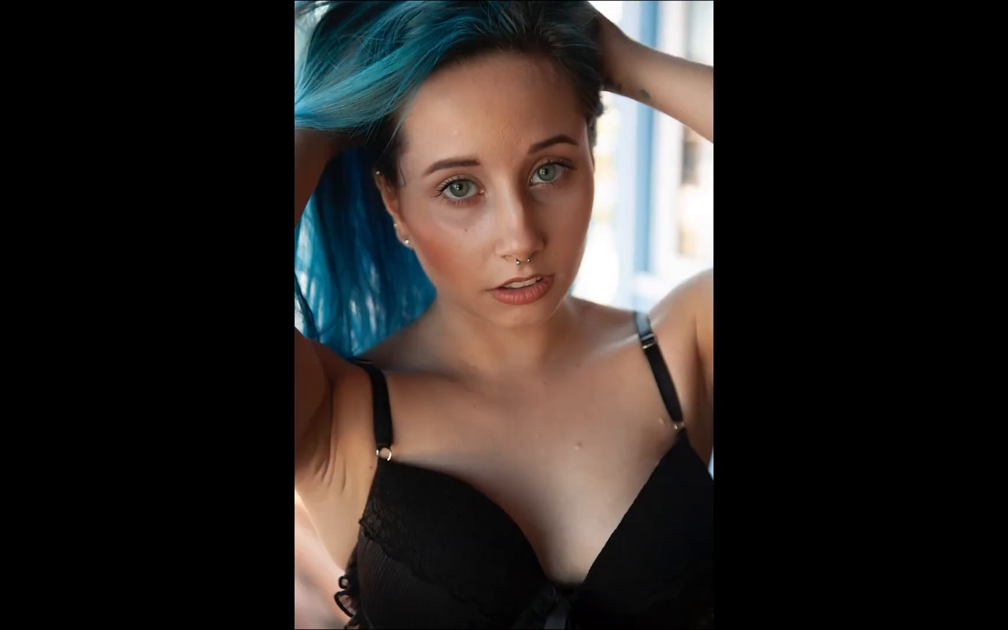
pyautogui.press('Left')
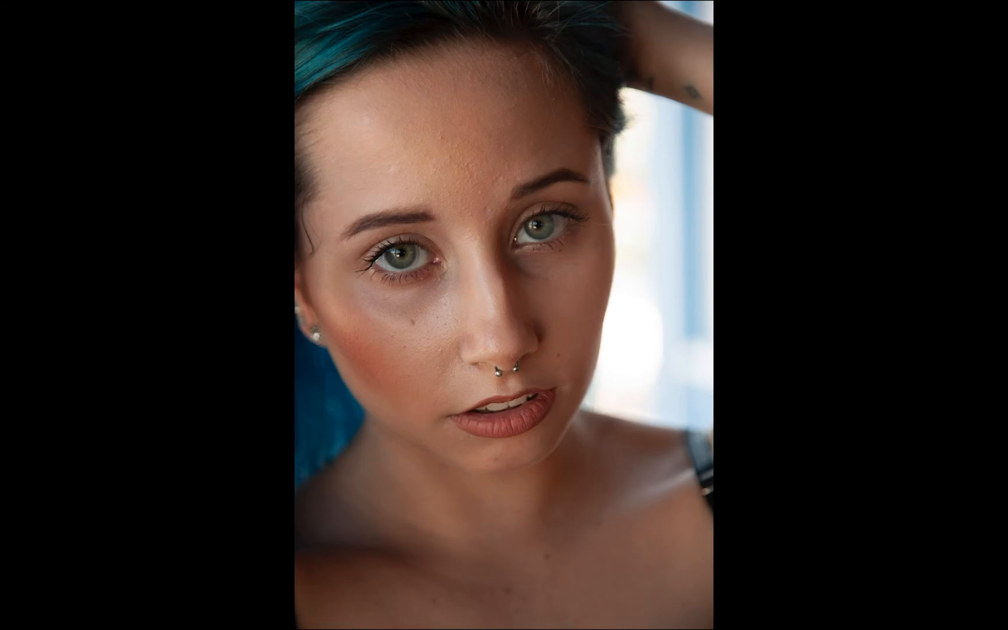
pyautogui.press('Escape')
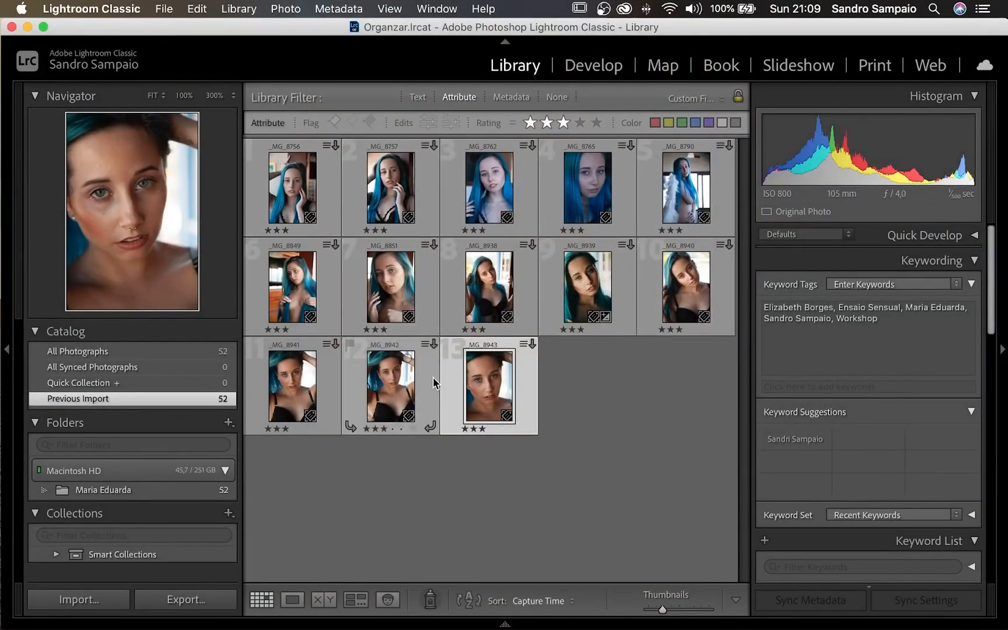
pyautogui.click(601, 389)
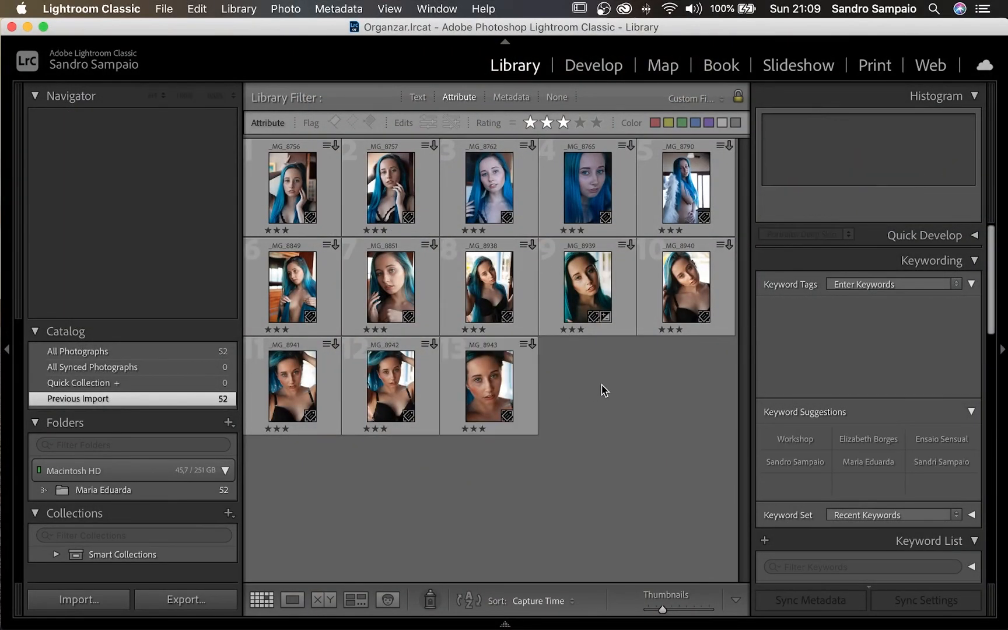
pyautogui.press('super+a')
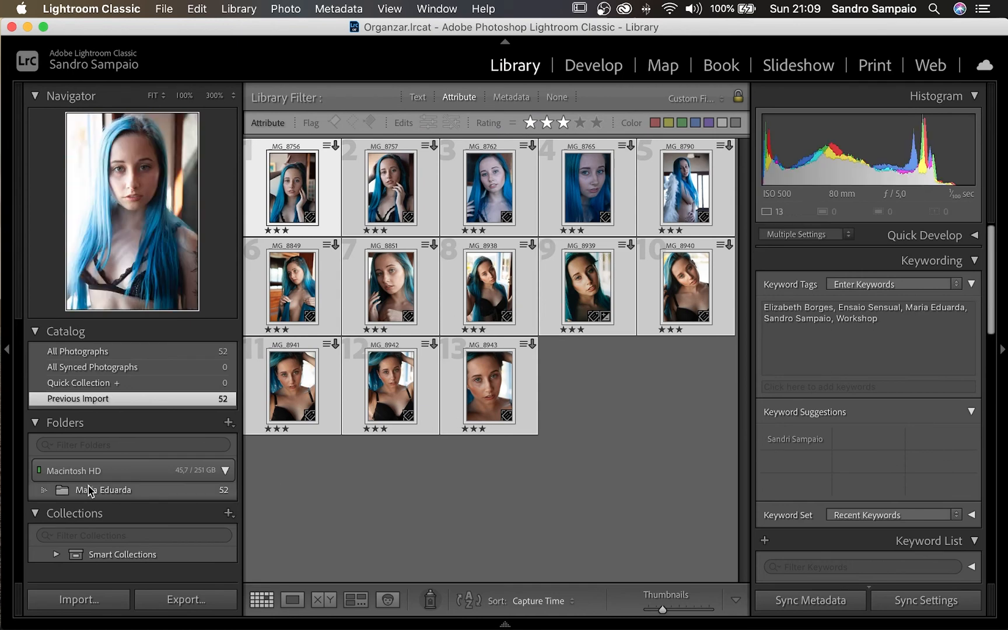
pyautogui.click(49, 514)
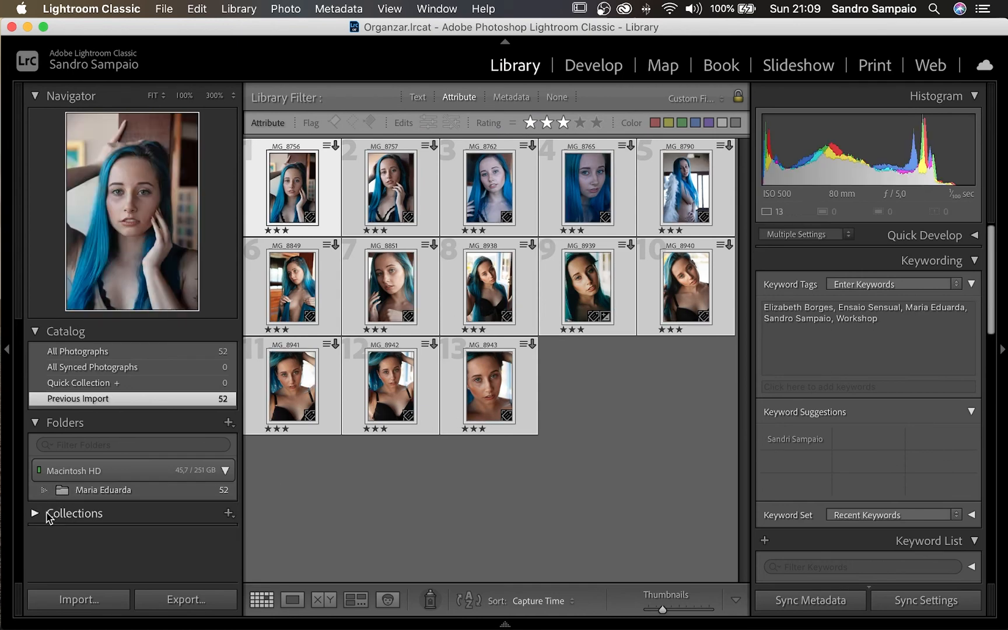
pyautogui.click(229, 513)
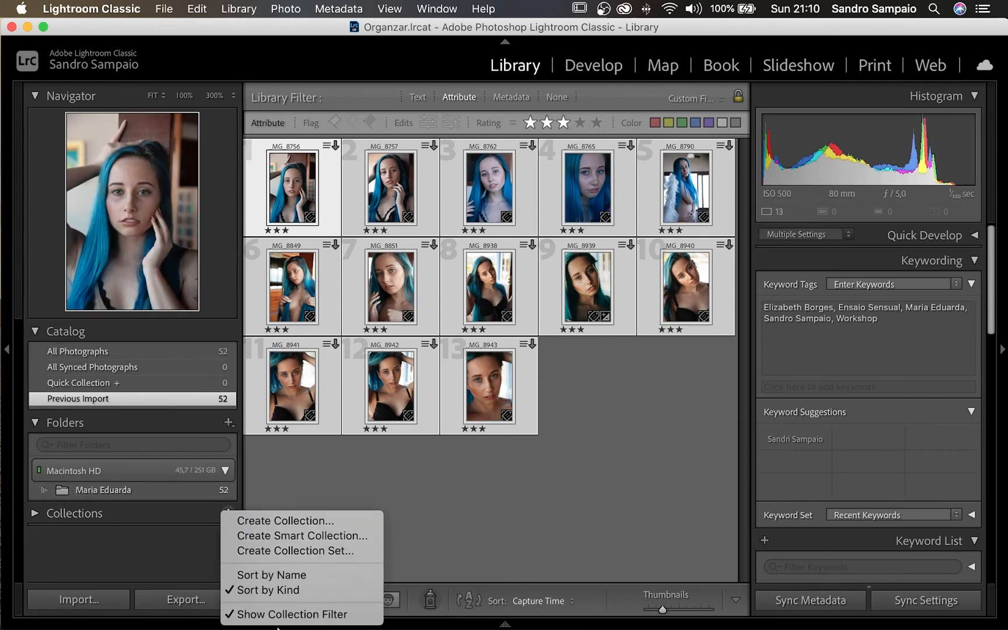
pyautogui.click(291, 521)
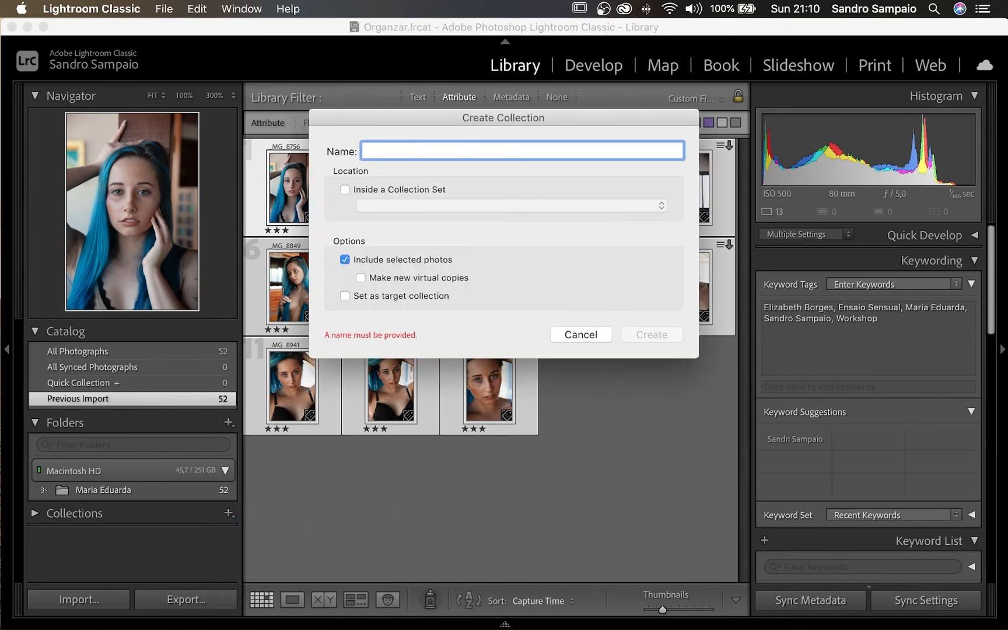
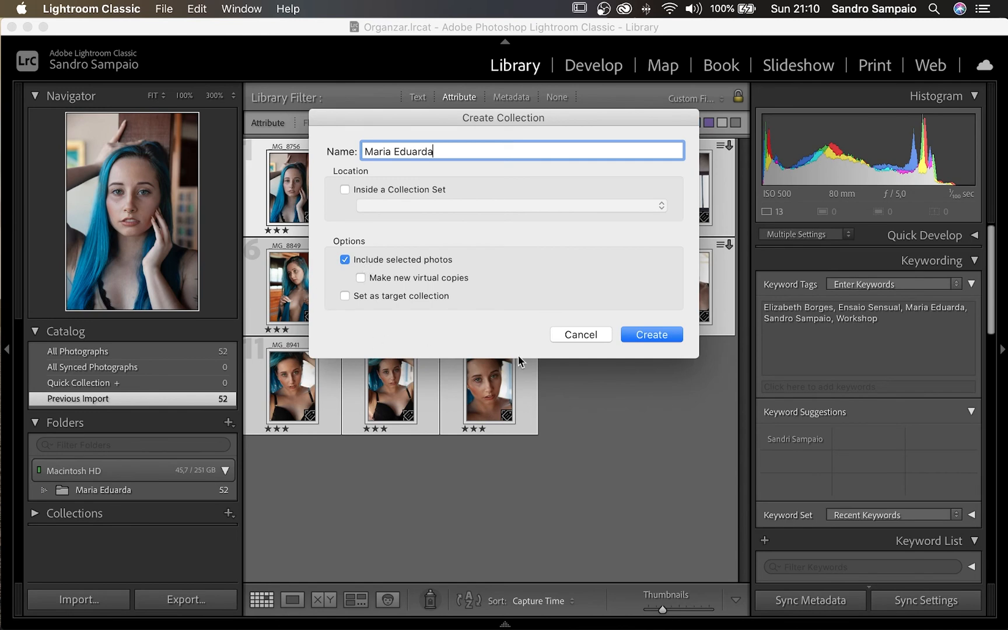
pyautogui.click(653, 335)
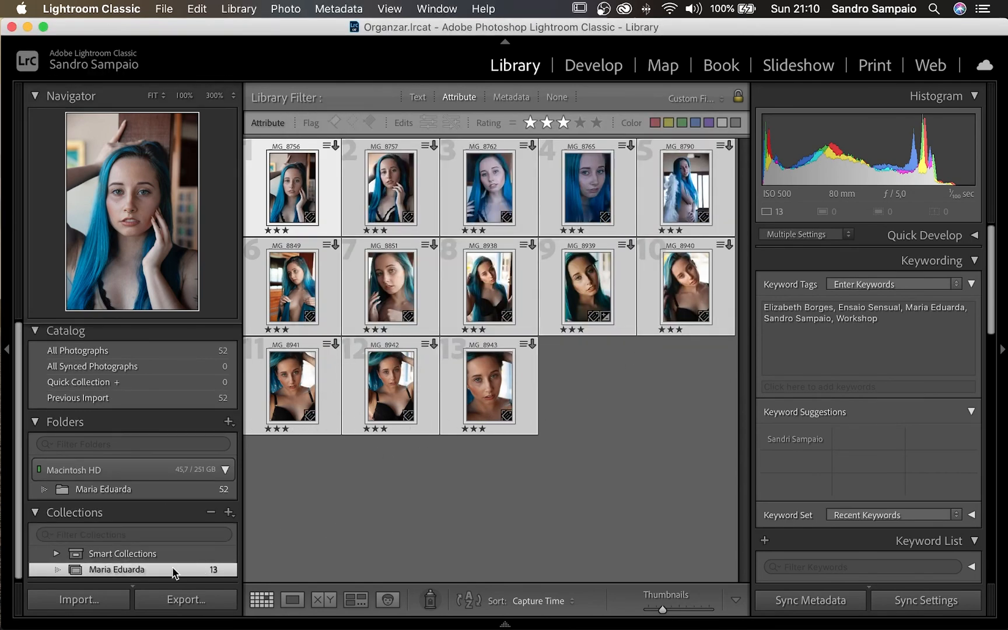
pyautogui.click(349, 542)
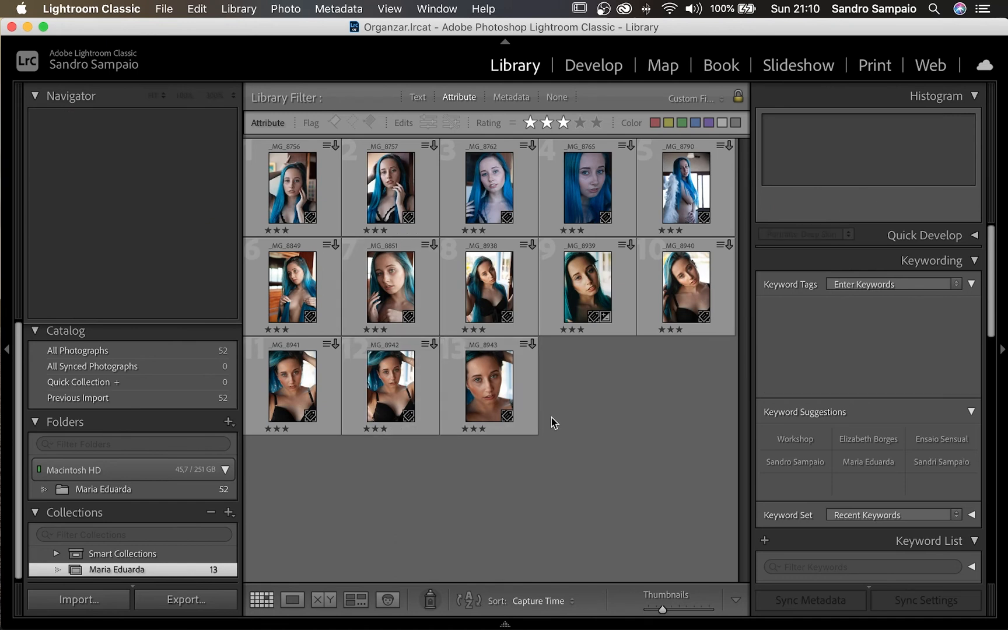
# - Find _MG_8853 in All Photographs and rate it three stars
pyautogui.click(207, 351)
pyautogui.scroll(-10, 535, 404)
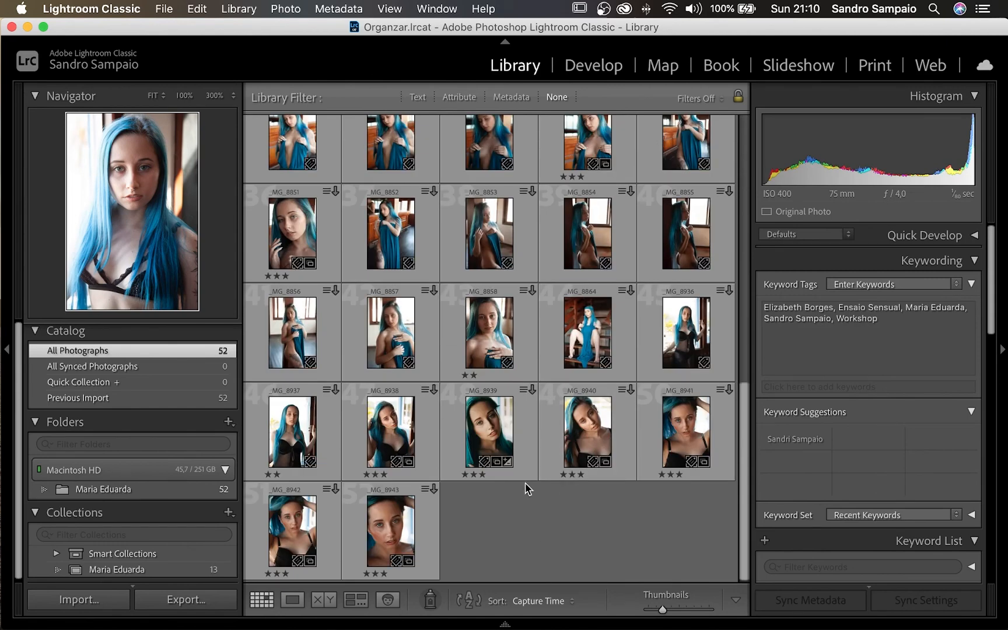
pyautogui.click(495, 243)
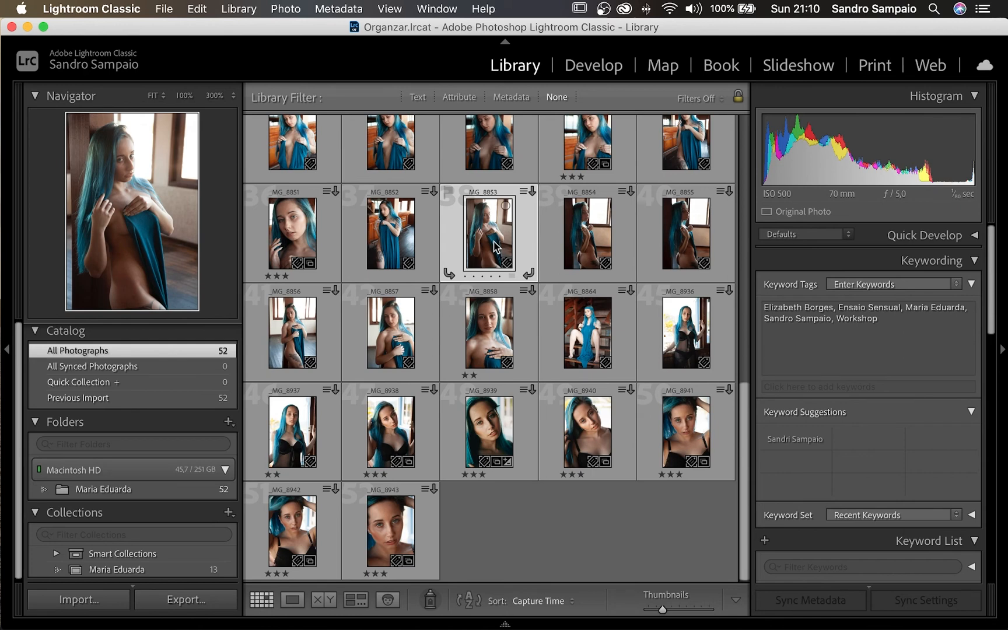
pyautogui.press('3')
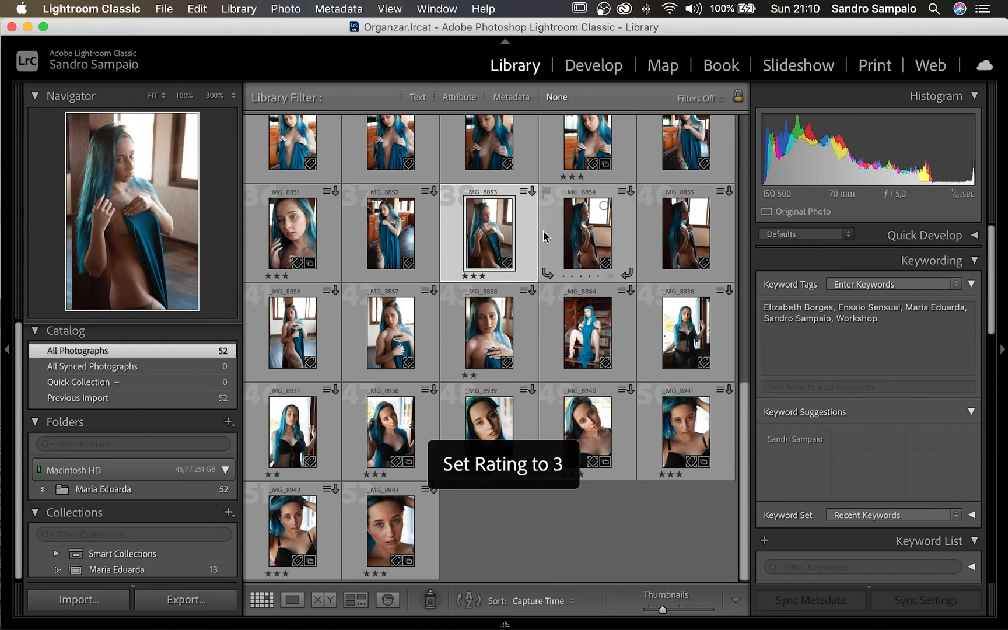
pyautogui.scroll(-1, 202, 500)
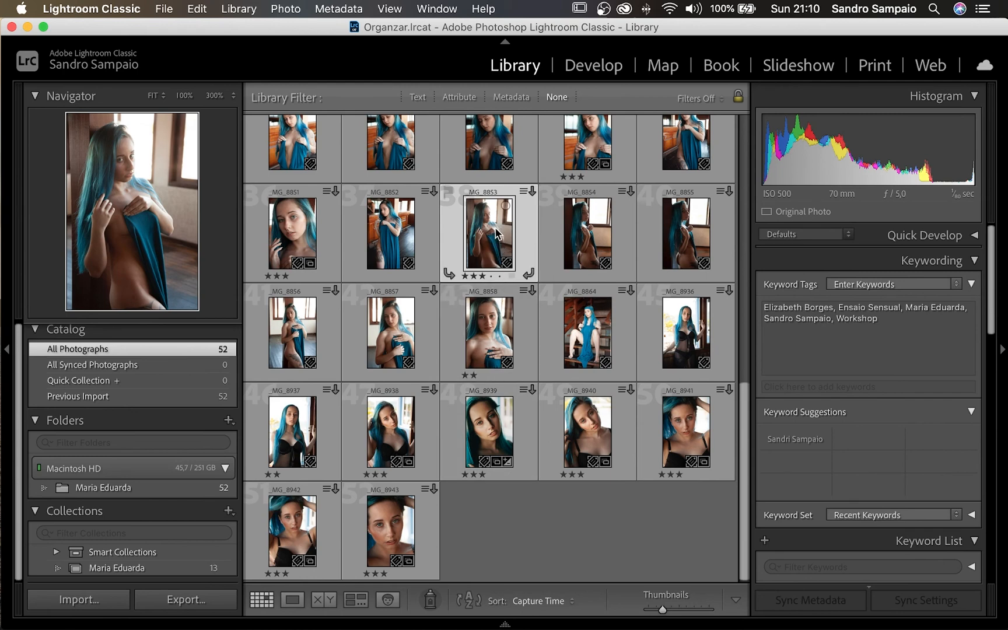
pyautogui.moveTo(500, 247); pyautogui.dragTo(133, 573)
pyautogui.click(132, 572)
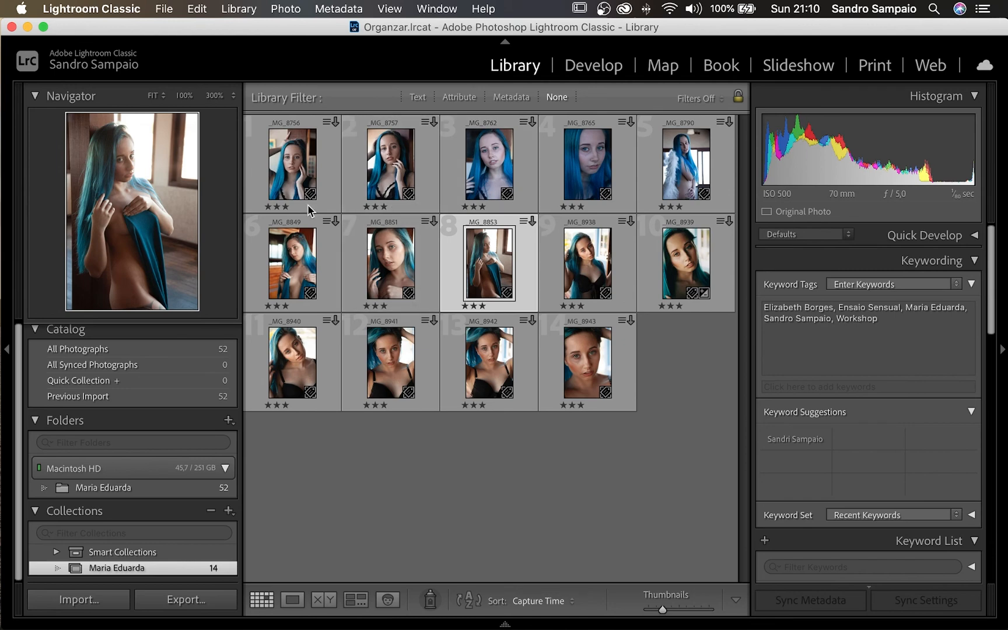
pyautogui.click(302, 178)
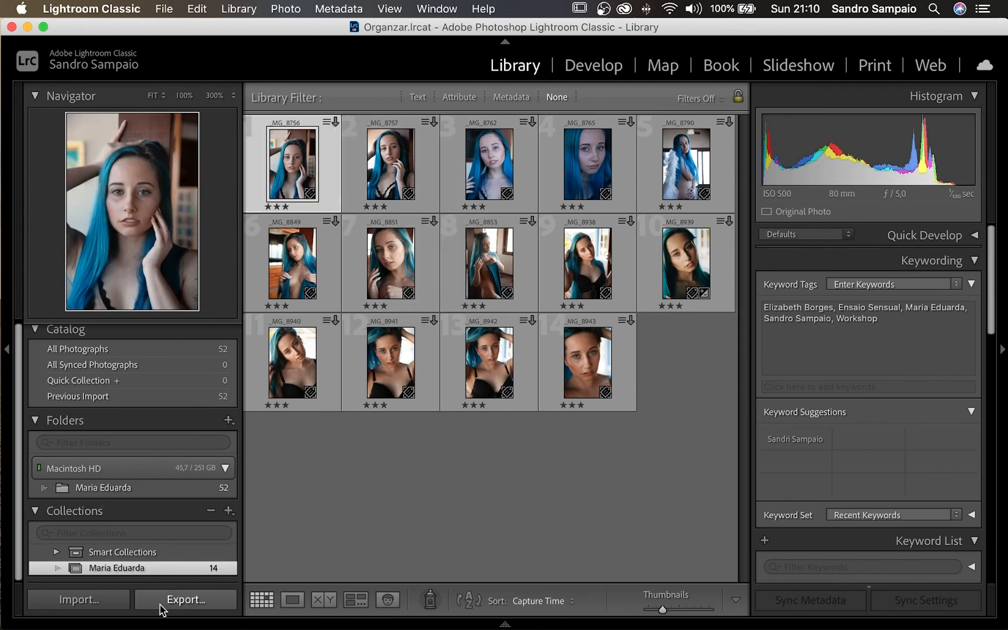
pyautogui.click(379, 508)
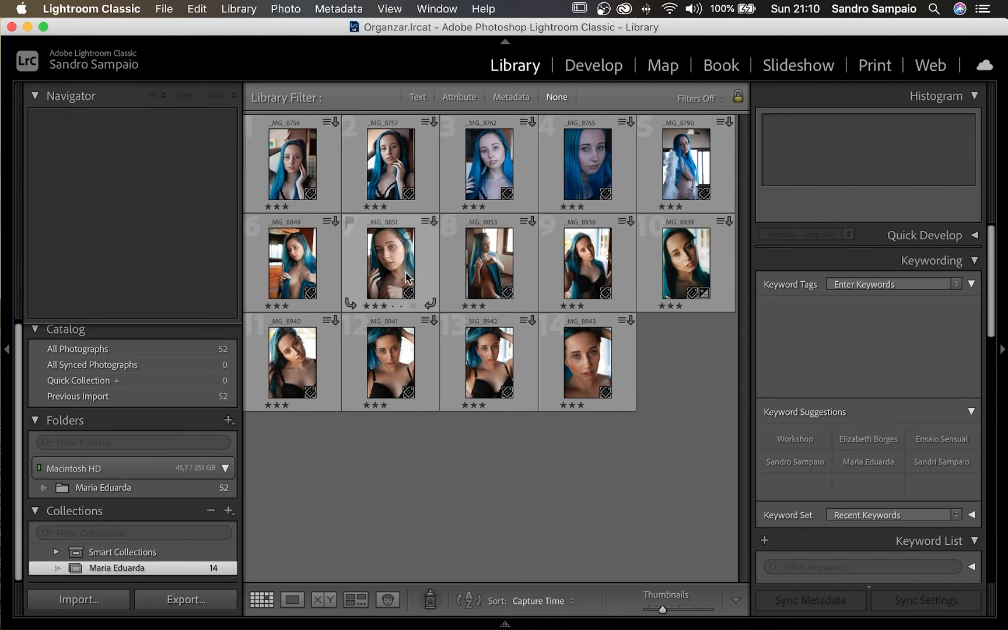
pyautogui.click(599, 264)
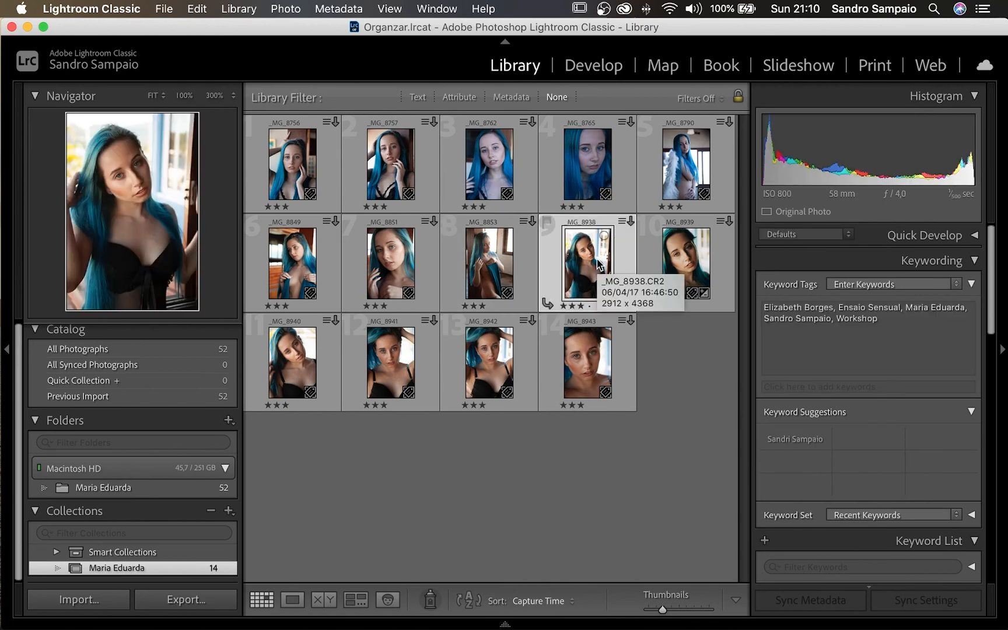
pyautogui.press('Delete')
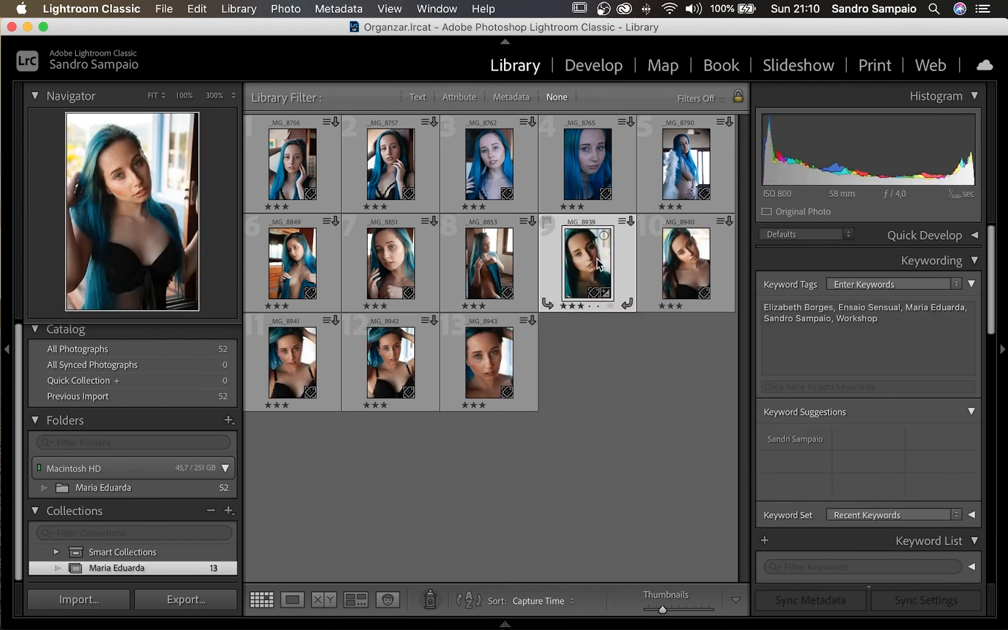
# - Start removing the unrated photo _MG_8847 from the All Photographs catalog
pyautogui.click(163, 357)
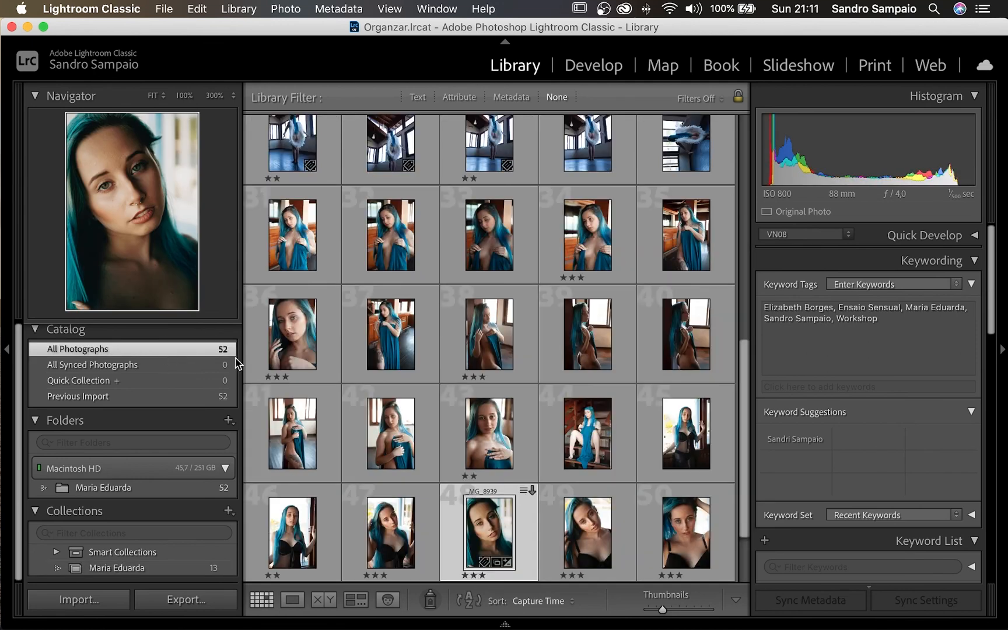
pyautogui.click(393, 241)
pyautogui.press('Delete')
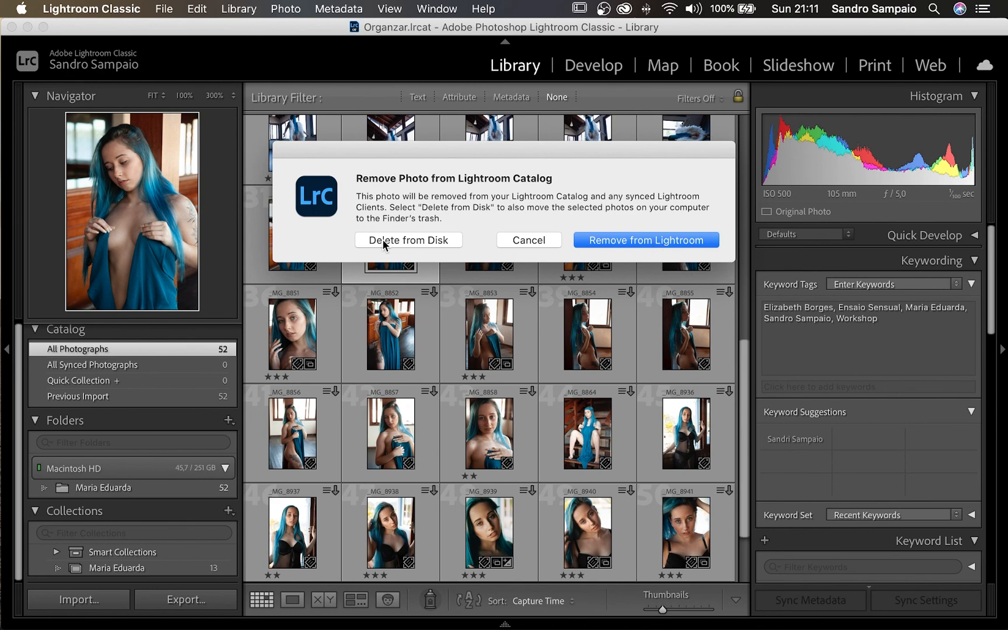
# - Remove _MG_8847 from the catalog only, leaving 51 photos, and scroll through them
pyautogui.click(651, 242)
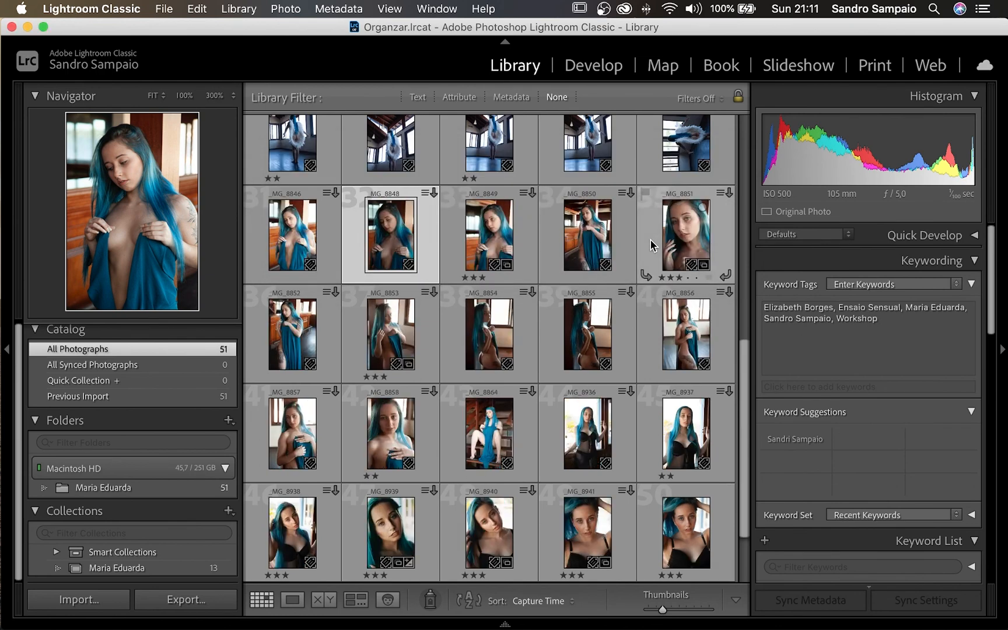
pyautogui.scroll(-2, 656, 243)
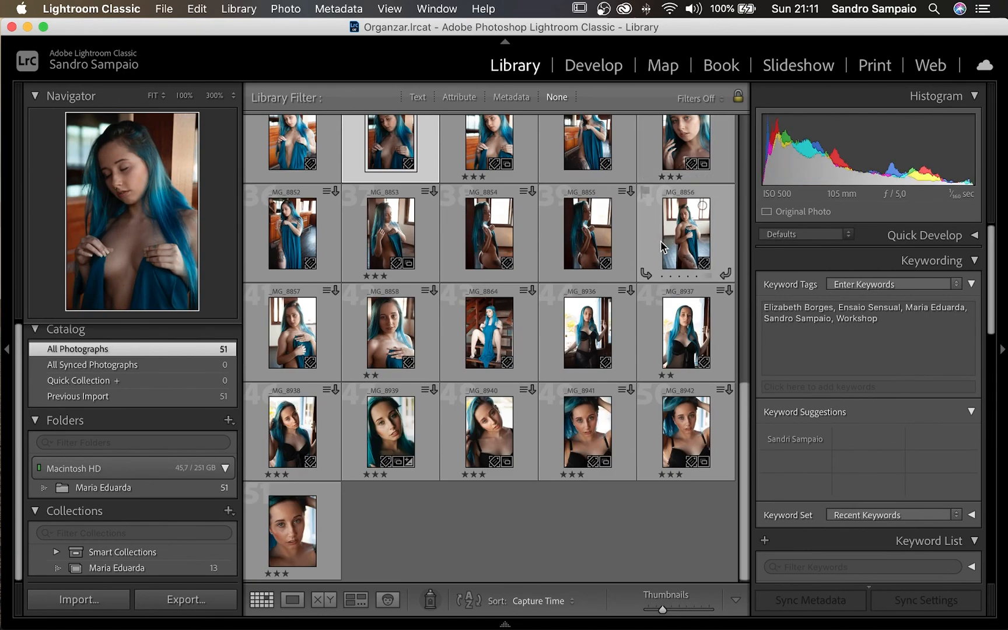
pyautogui.scroll(10, 661, 241)
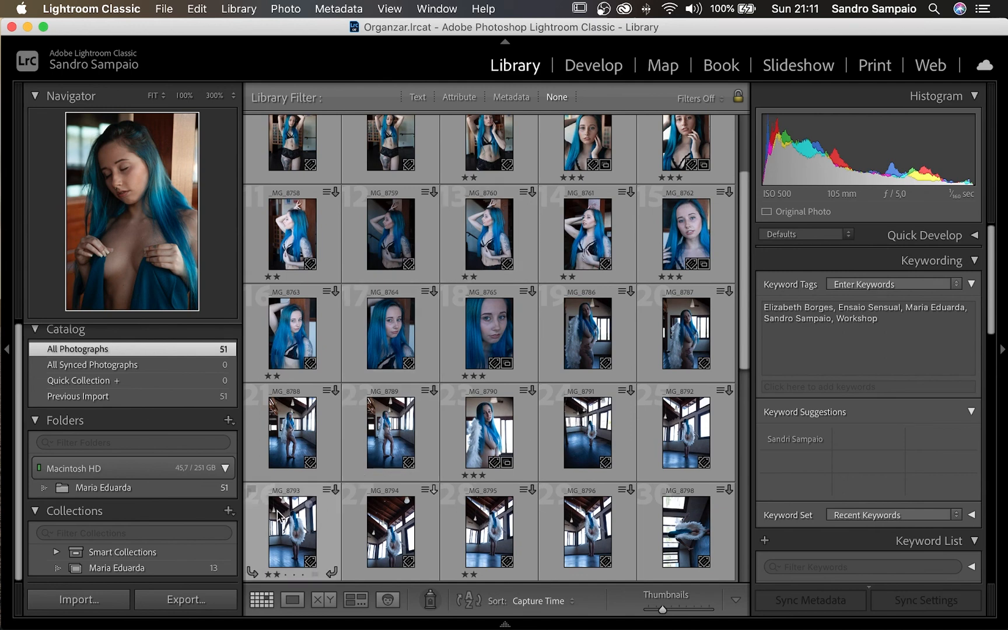
pyautogui.scroll(-1, 487, 276)
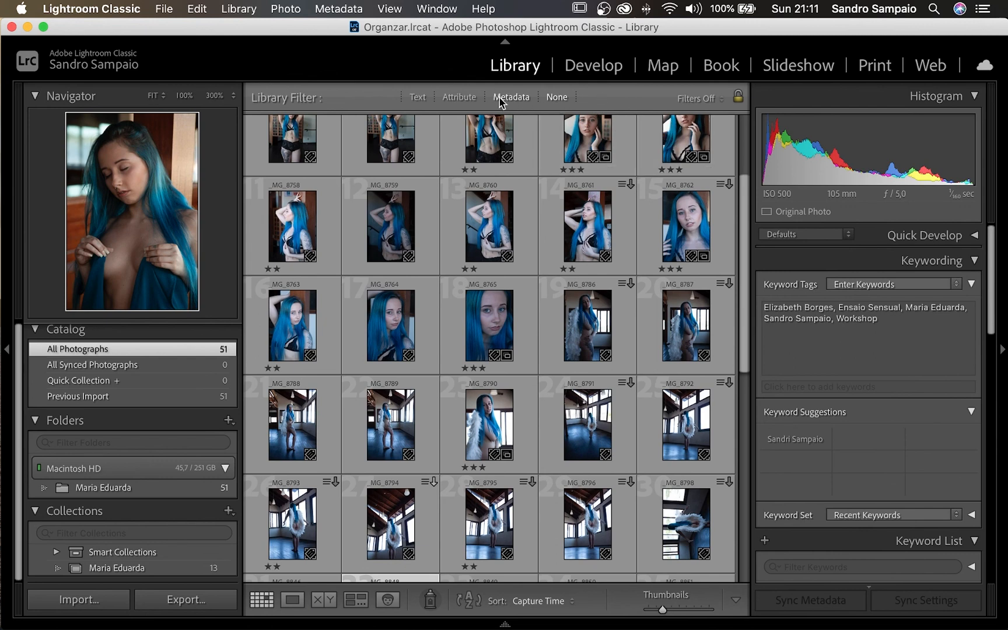
pyautogui.click(459, 97)
pyautogui.click(564, 124)
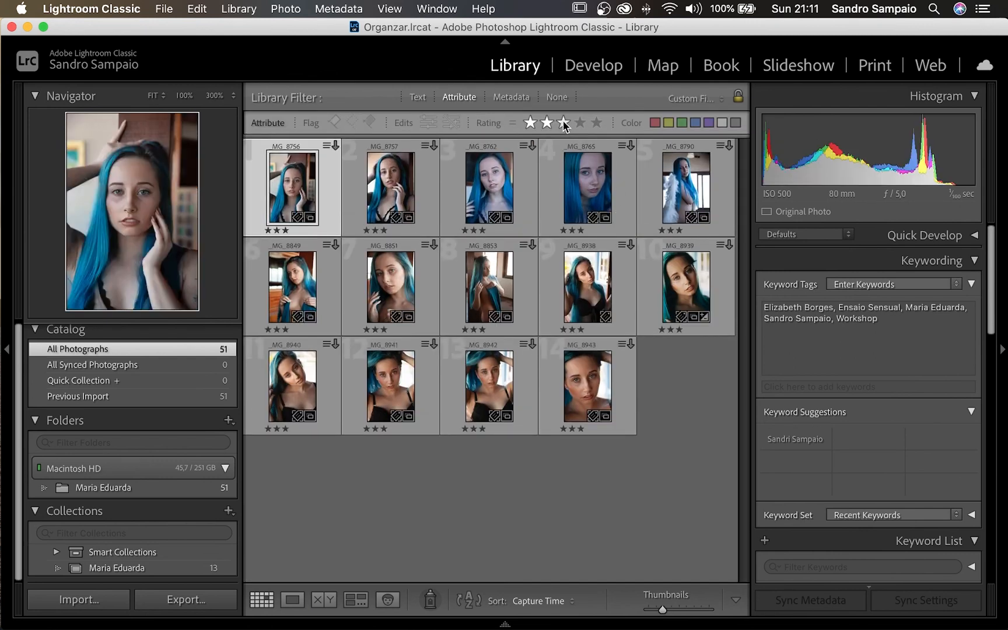
pyautogui.click(173, 363)
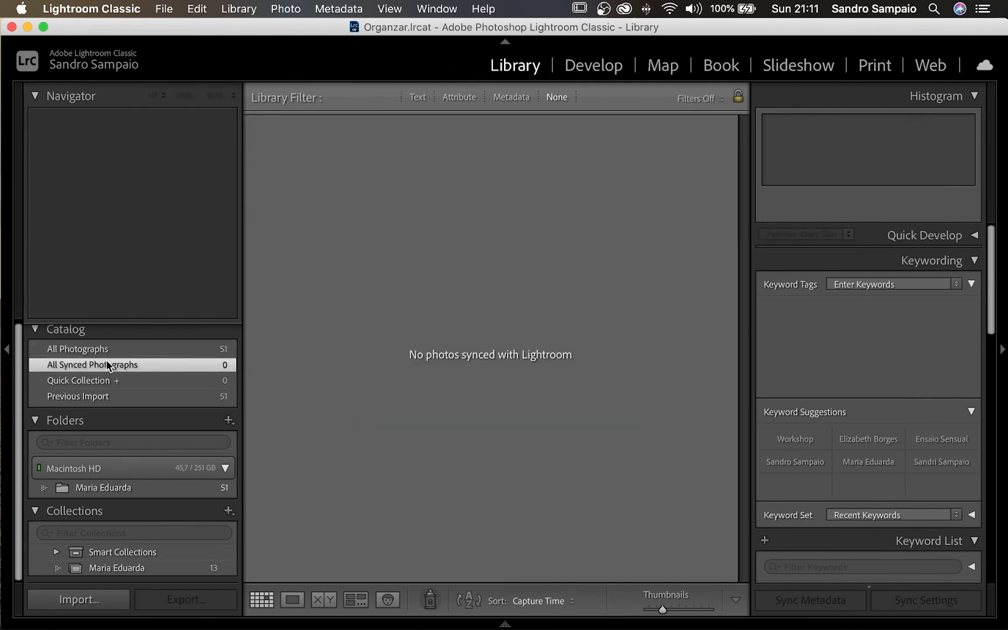
pyautogui.click(107, 350)
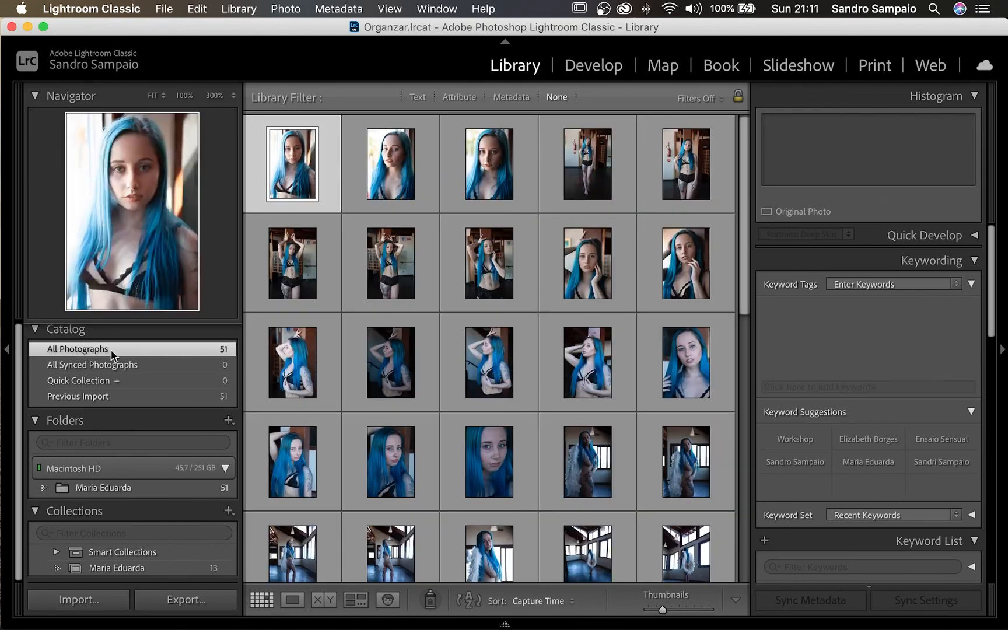
pyautogui.click(131, 568)
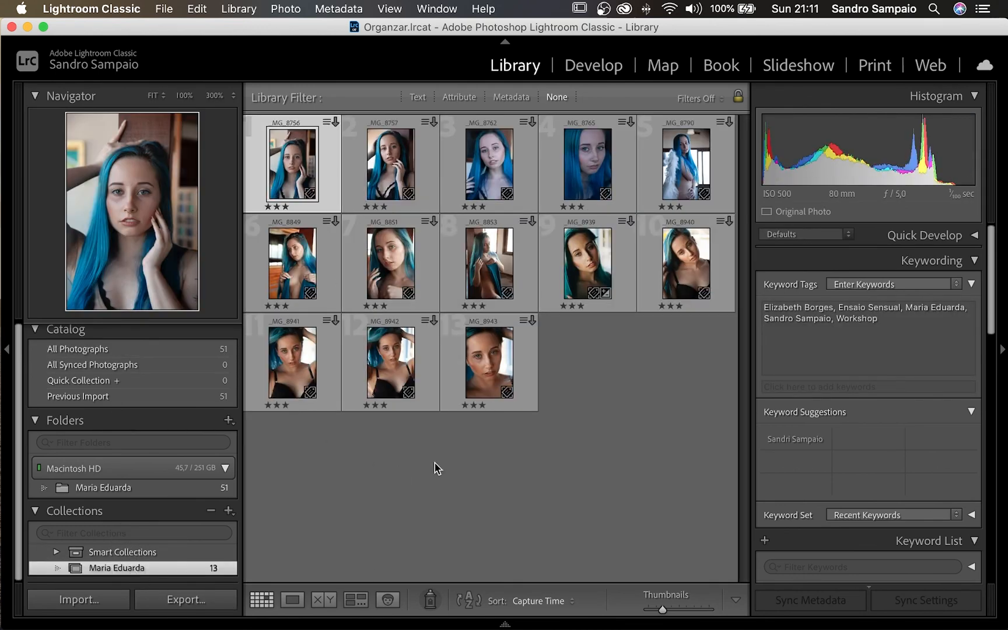